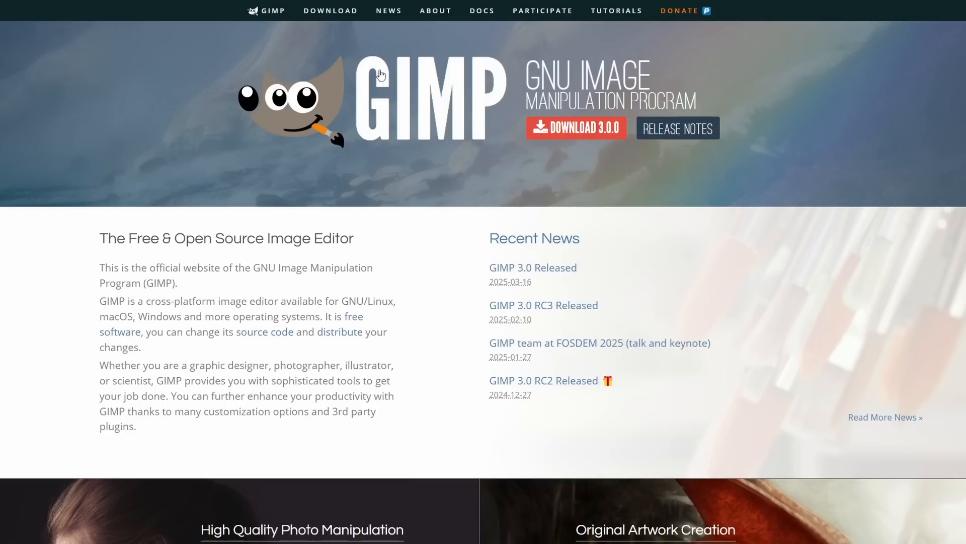
Go to the GIMP 3.0.0 download from the project's home page.
left_click(571, 137)
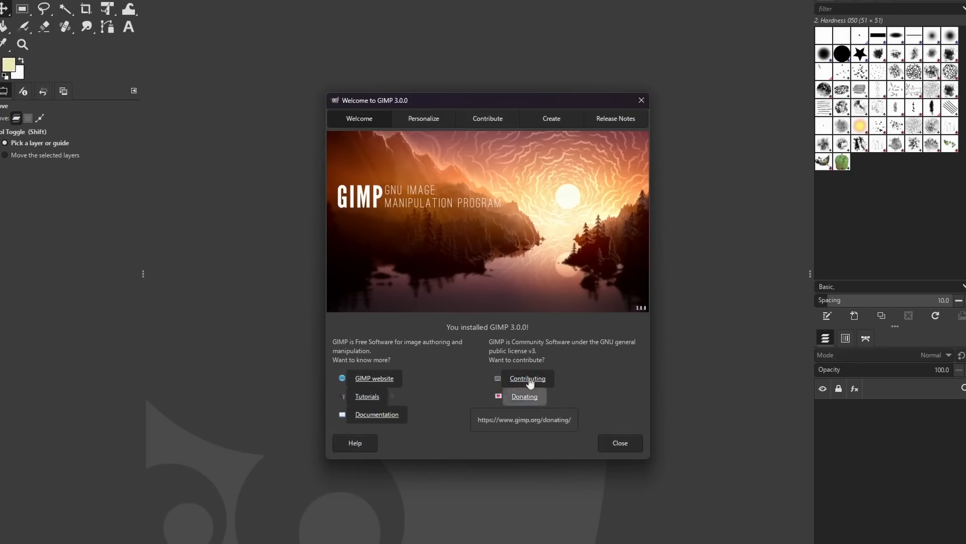
Try the Light Colors and Middle Gray color schemes in the personalization settings, and return to Dark Colors.
left_click(420, 123)
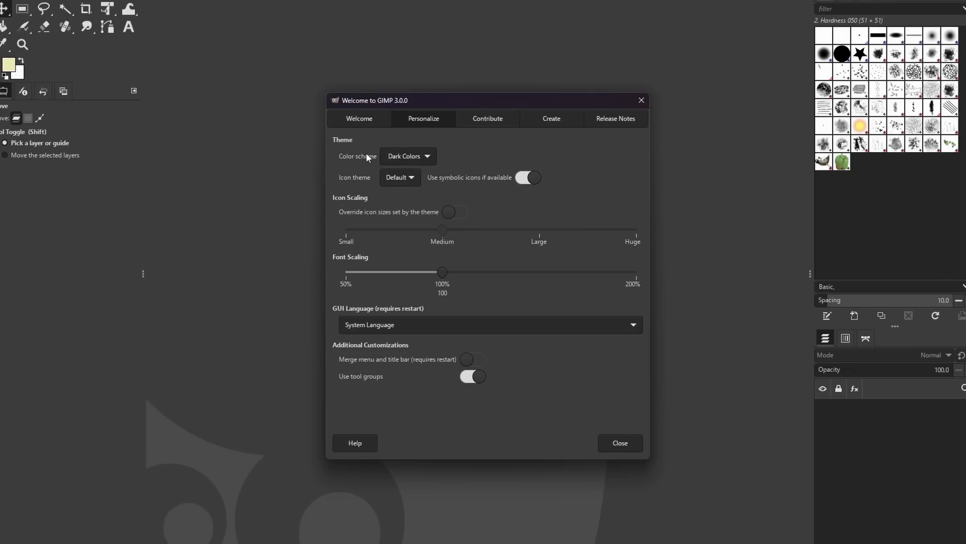
left_click(430, 155)
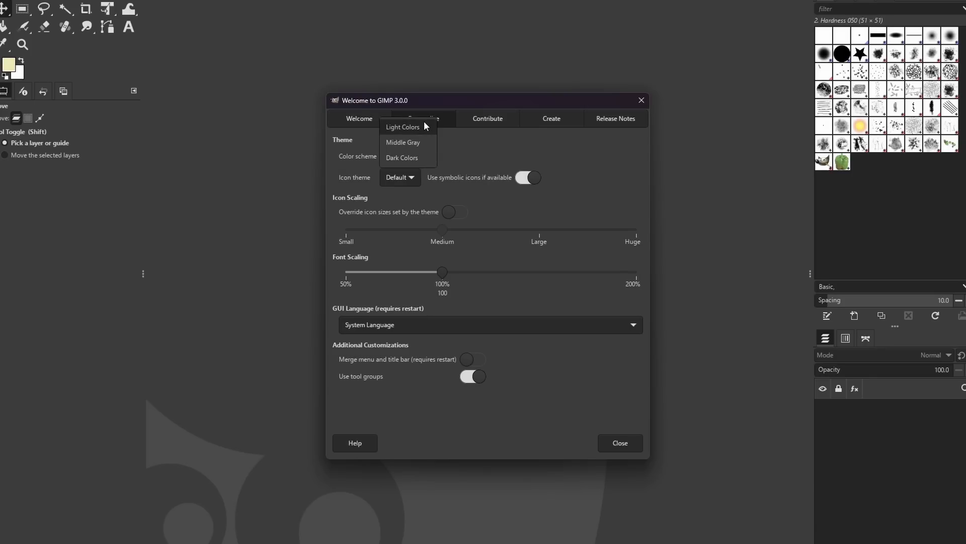
left_click(423, 124)
left_click(433, 157)
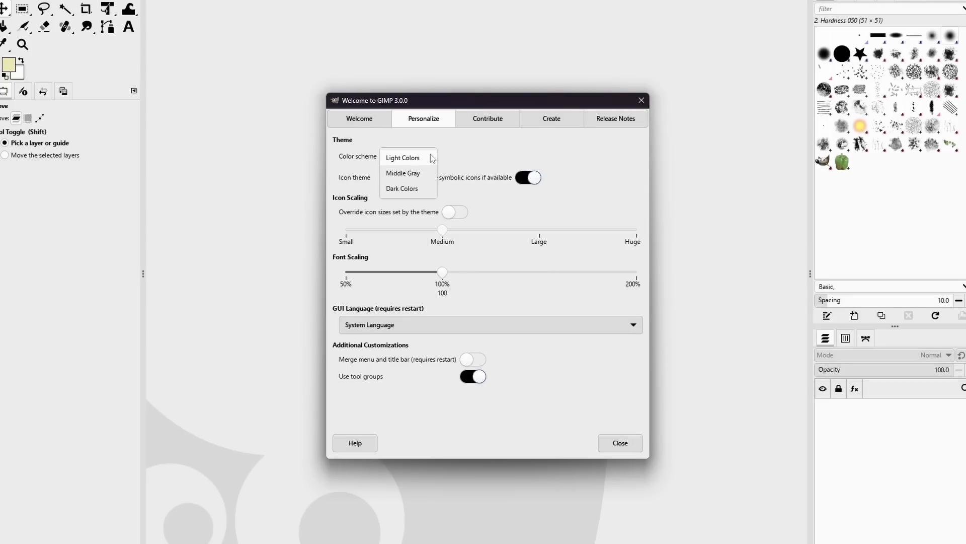
left_click(430, 174)
left_click(429, 156)
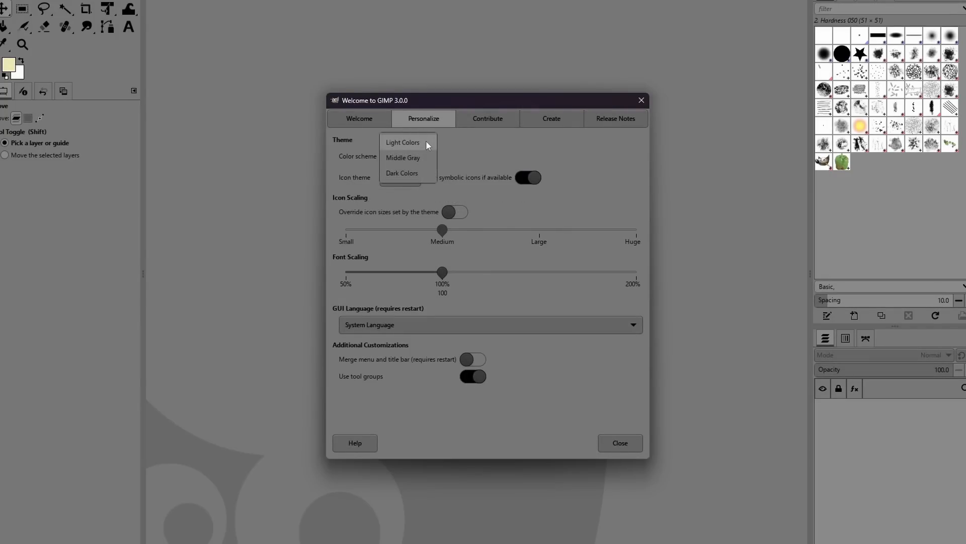
left_click(425, 172)
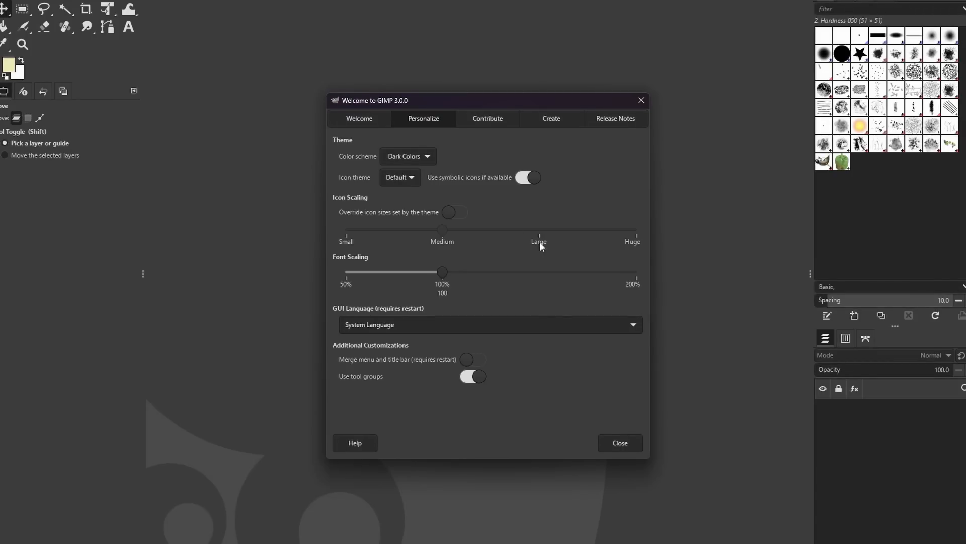
Try the Legacy icon theme, restore Default, and switch symbolic icons off and back on.
left_click(413, 179)
left_click(415, 195)
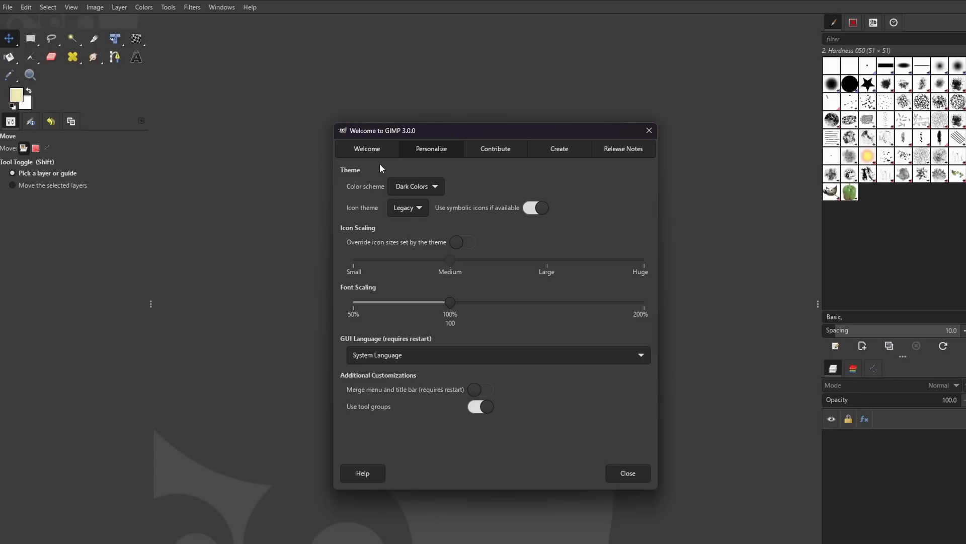
left_click(410, 199)
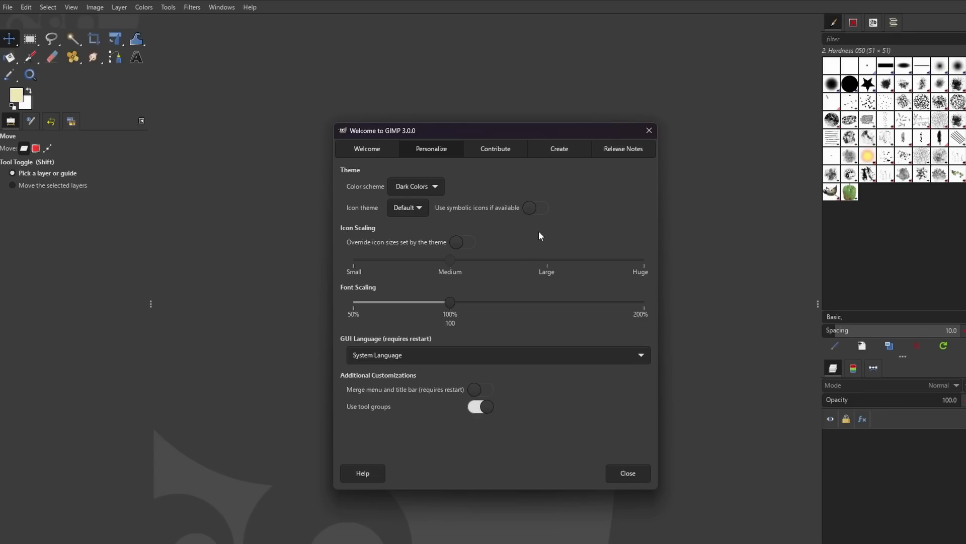
left_click(533, 210)
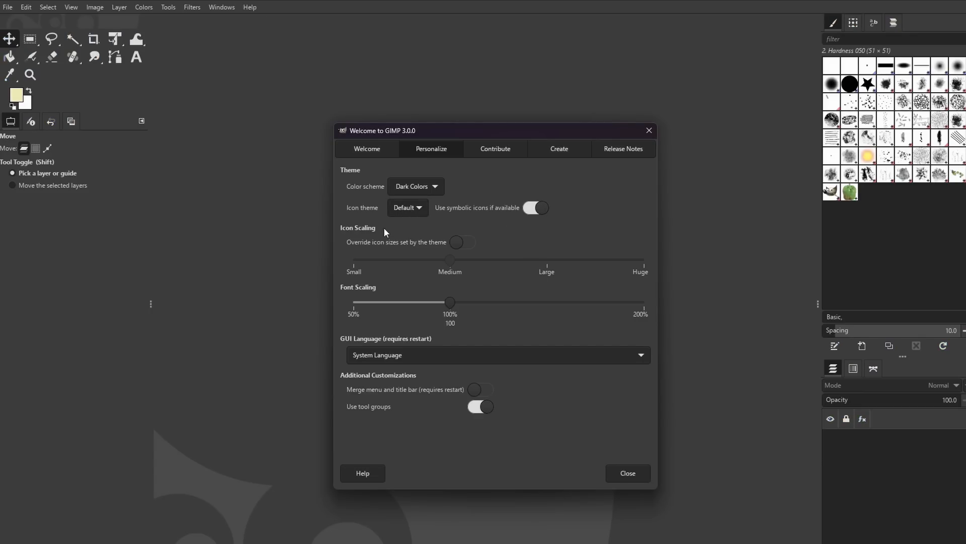
Override the theme's icon sizes, try Small and Huge, and set the icon scaling to Large.
left_click(461, 244)
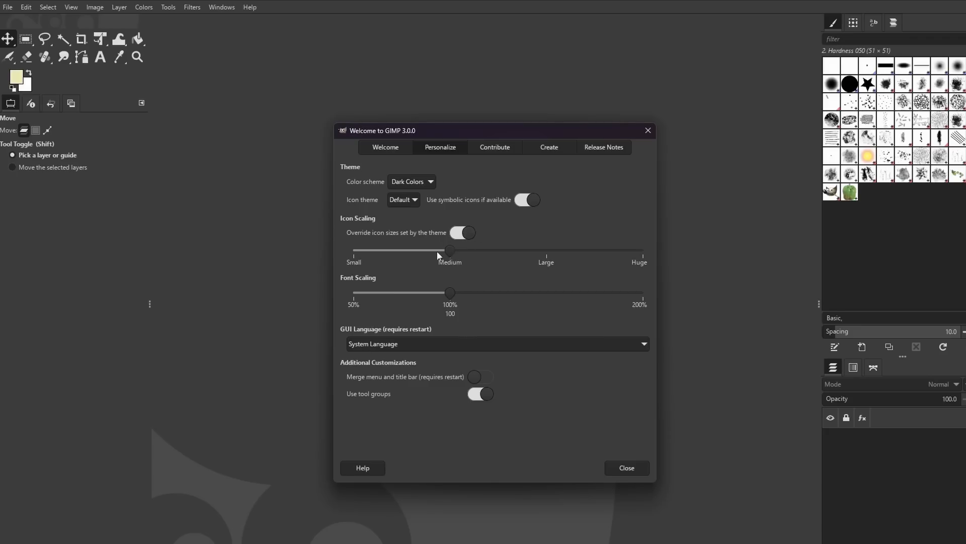
left_click_drag(443, 249, 355, 255)
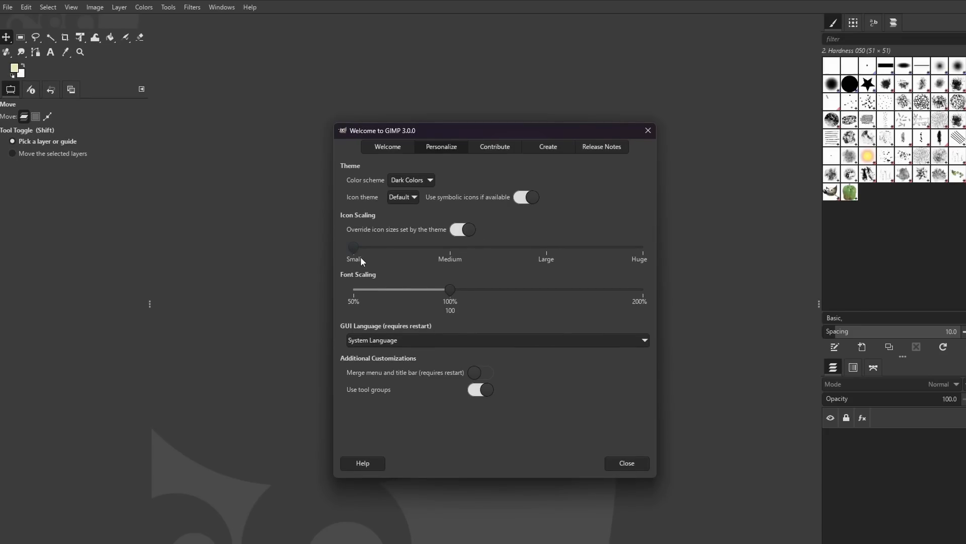
left_click_drag(360, 257, 678, 267)
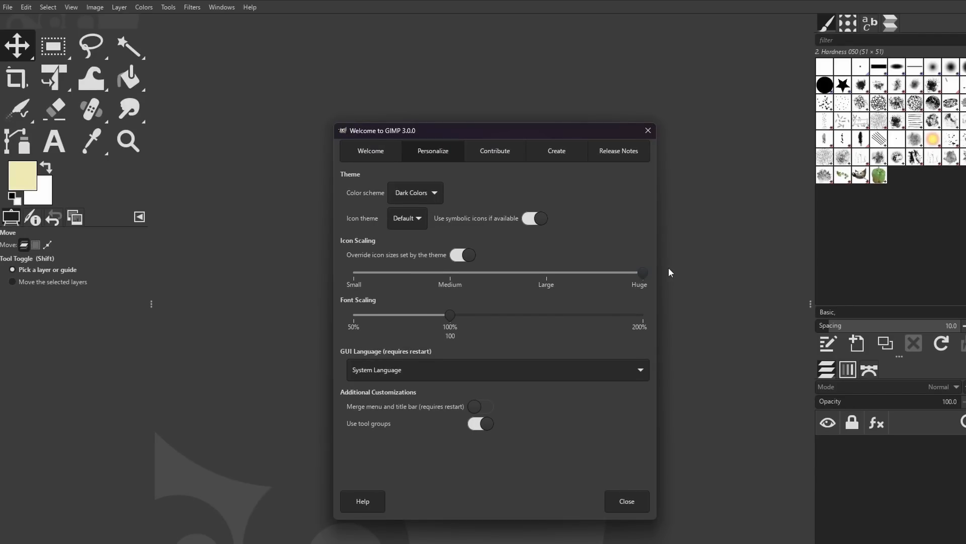
left_click_drag(643, 272, 548, 259)
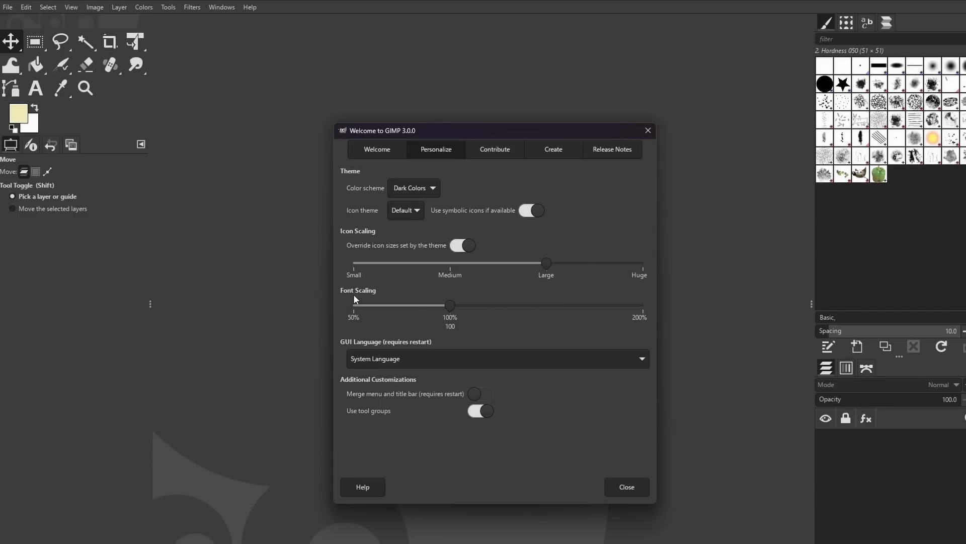
Try font scaling at 77% and at a much larger size, and restore it to 100%.
left_click_drag(446, 309, 402, 315)
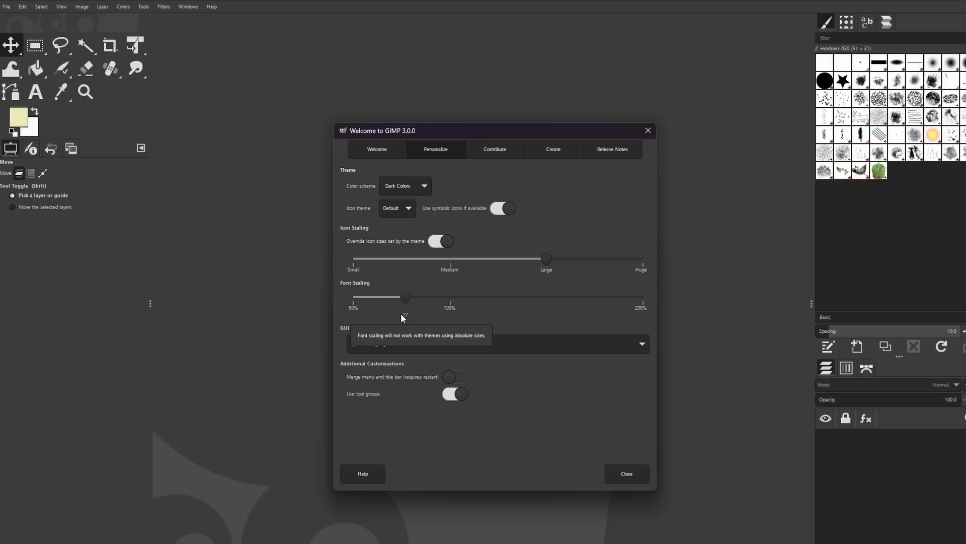
mouse_move(401, 313)
left_mouse_down()
mouse_move(490, 289)
mouse_move(679, 347)
left_mouse_up()
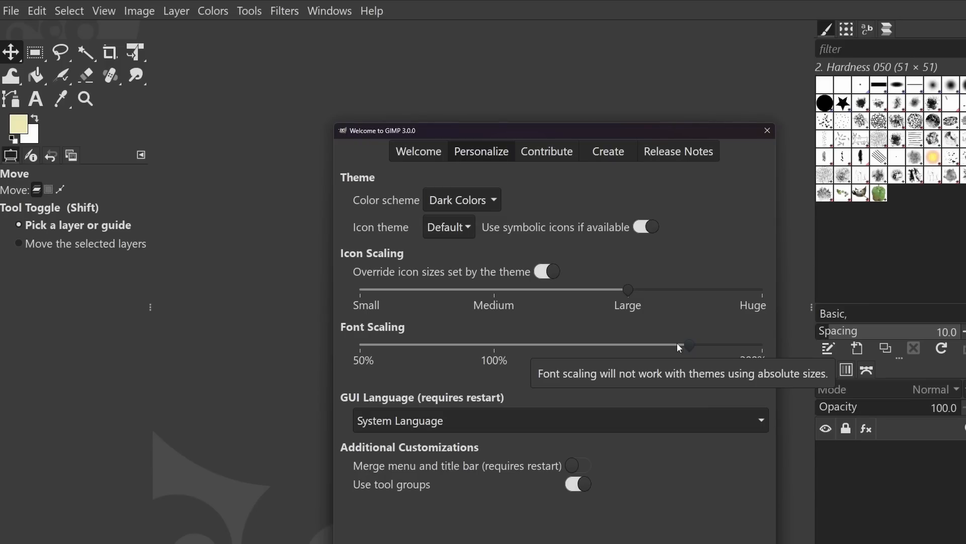
left_click_drag(678, 343, 445, 337)
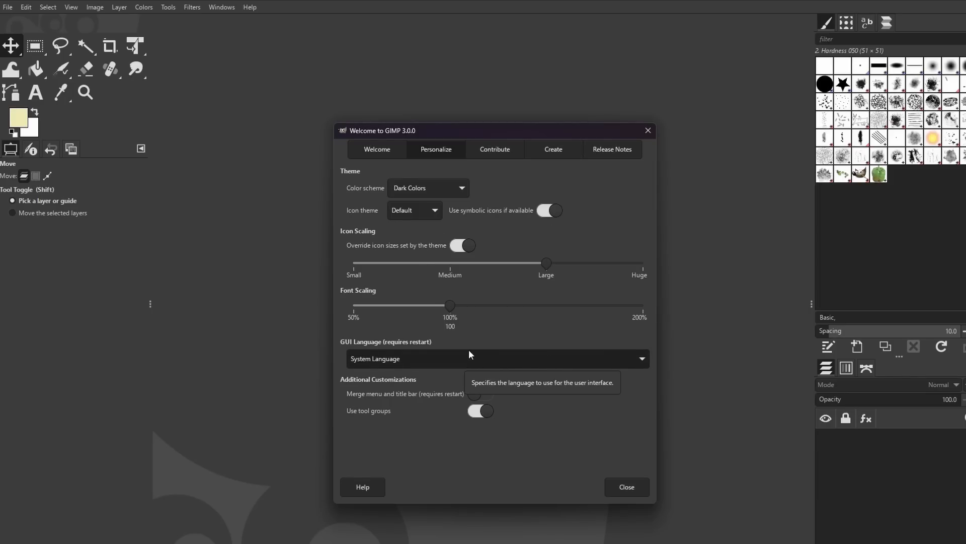
Check the GUI language choices without changing them, and switch tool groups off and back on.
left_click(519, 356)
left_click(519, 359)
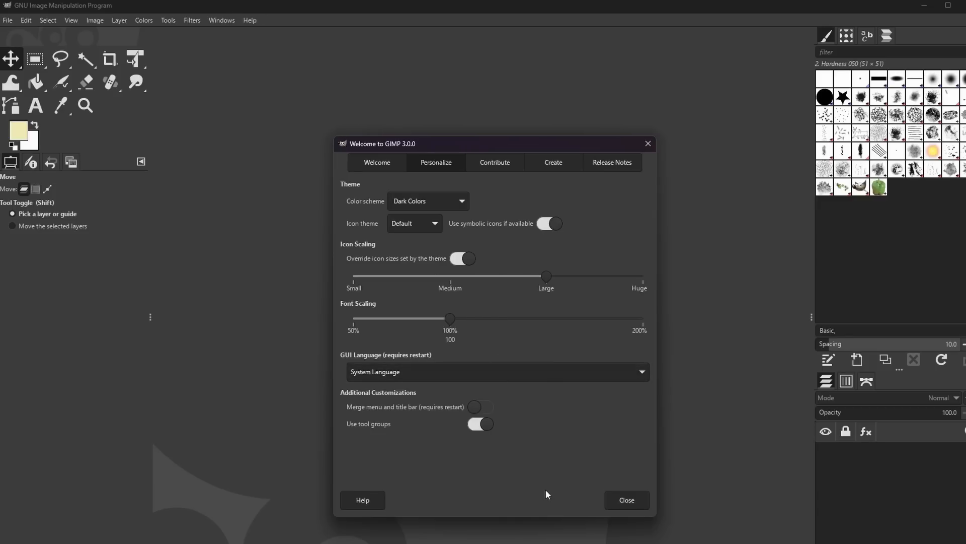
left_click(478, 415)
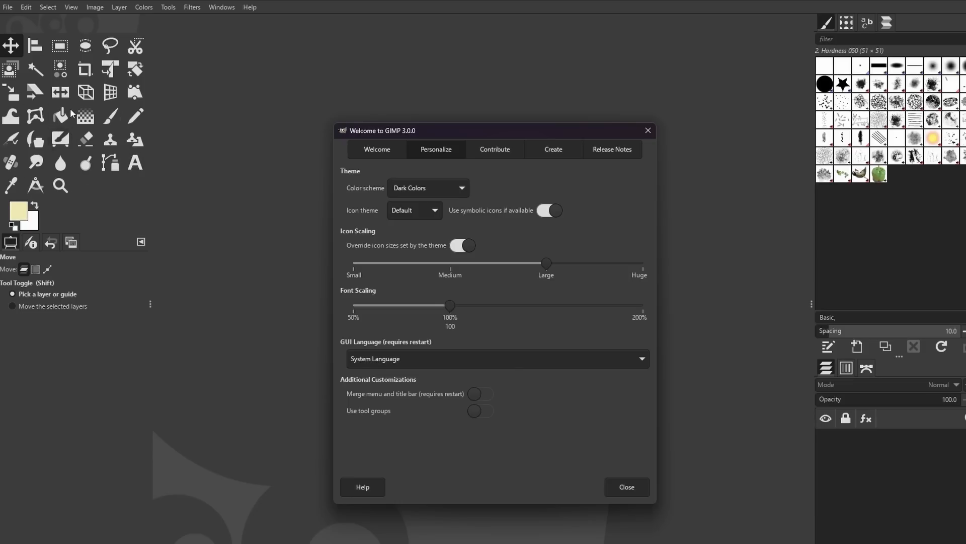
left_click(488, 411)
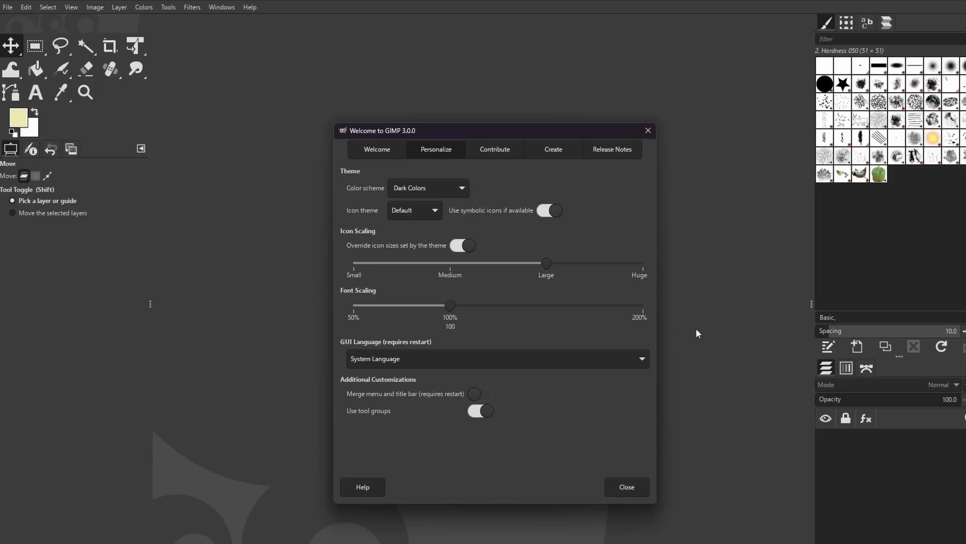
Look through the Contribute, Create and Release Notes pages of the Welcome dialog.
left_click(509, 155)
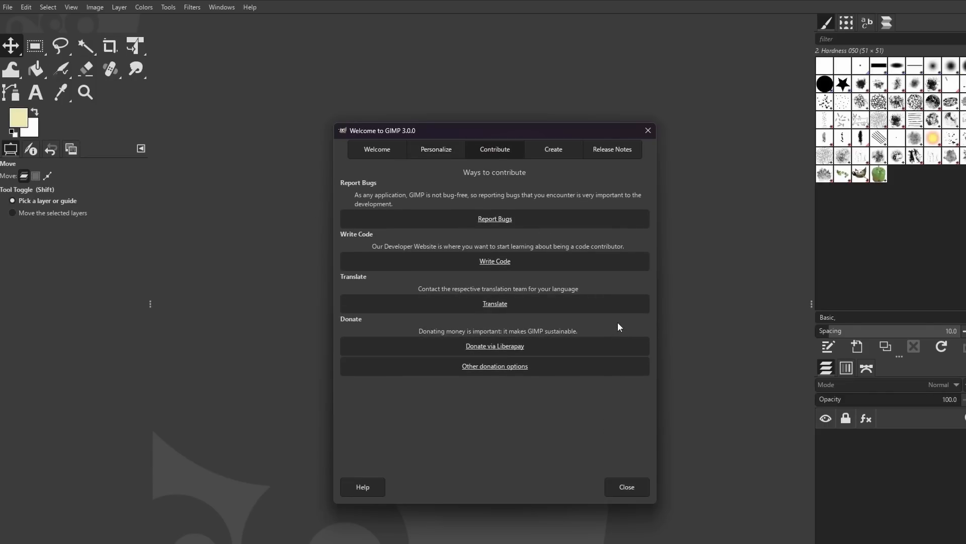
left_click(559, 153)
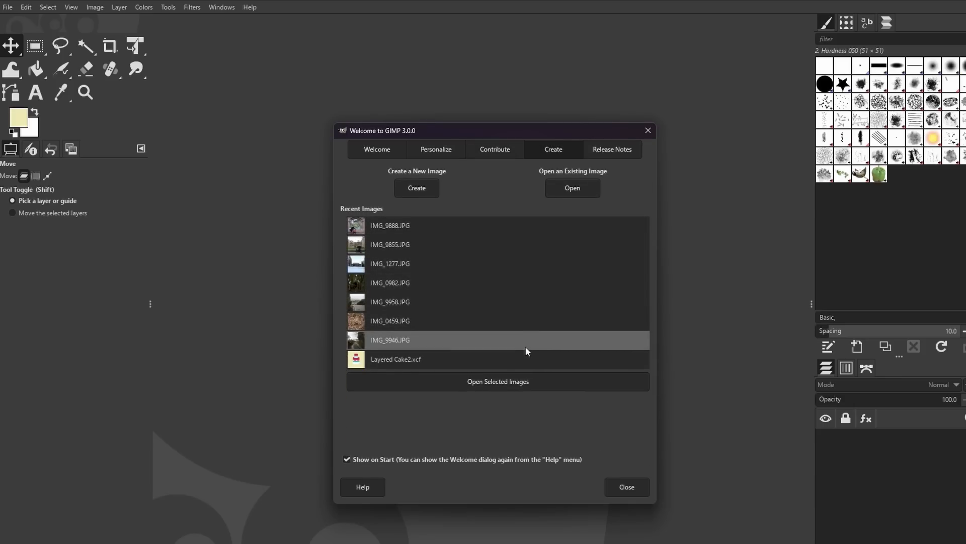
left_click(629, 151)
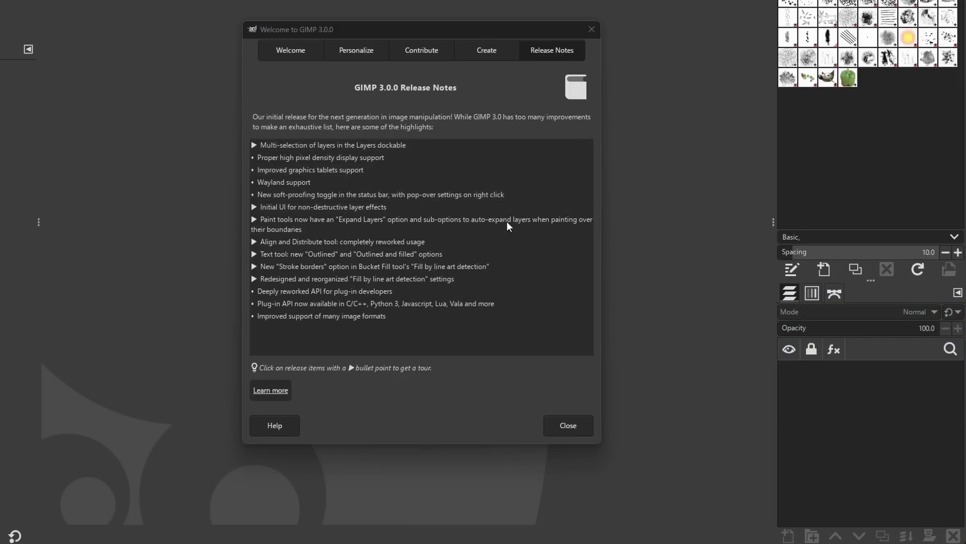
Start creating a new image from the Welcome dialog to view its size settings, and cancel it.
left_click(498, 51)
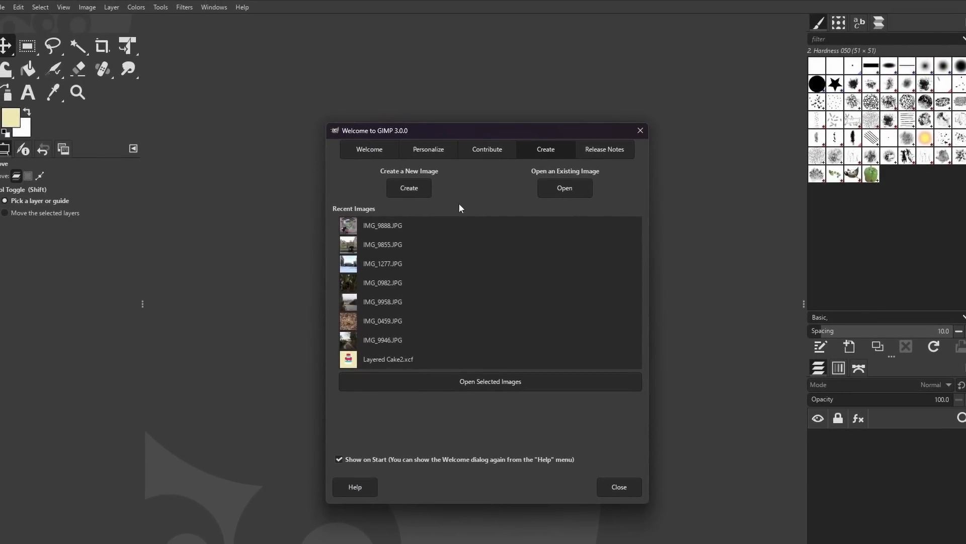
left_click(413, 191)
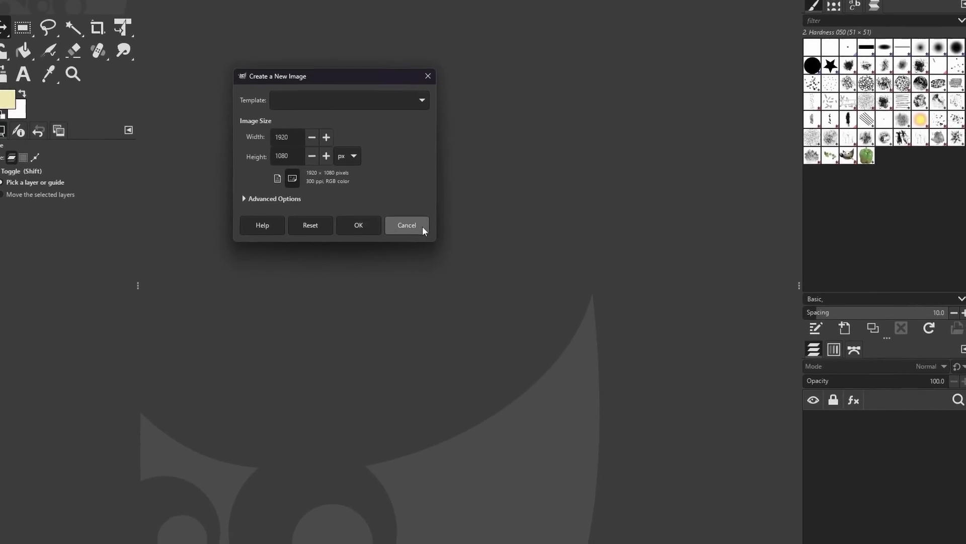
left_click(427, 245)
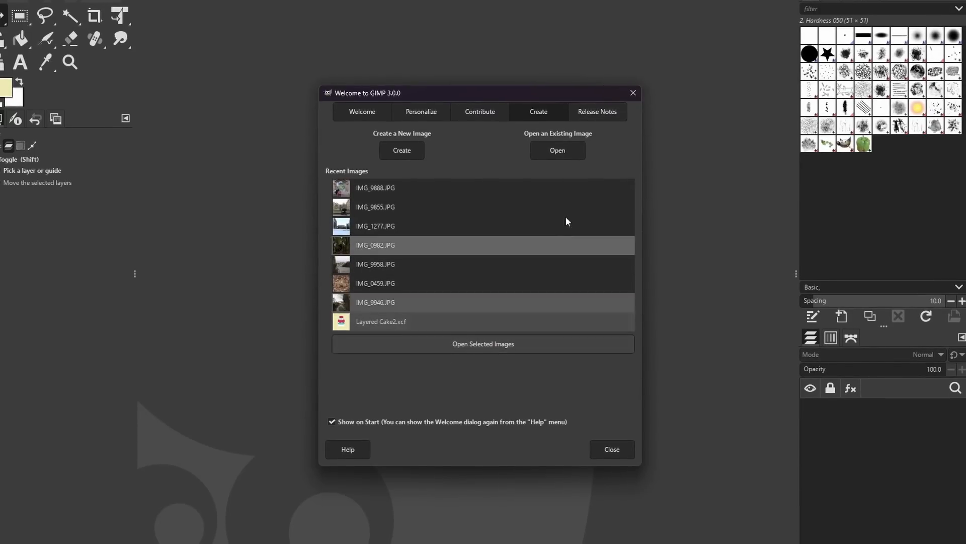
Browse for an existing image, preview IMG_0982.JPG, and cancel without opening it.
left_click(569, 149)
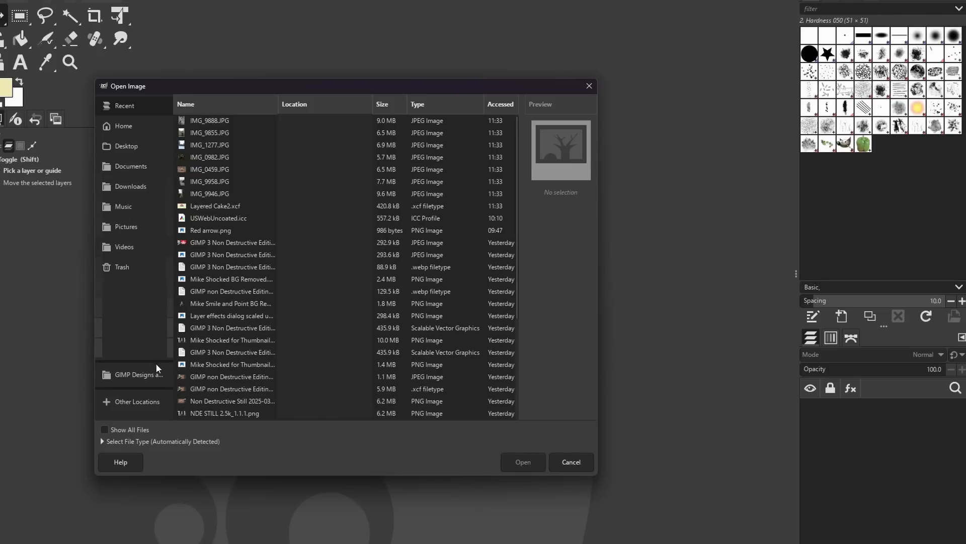
left_click(227, 160)
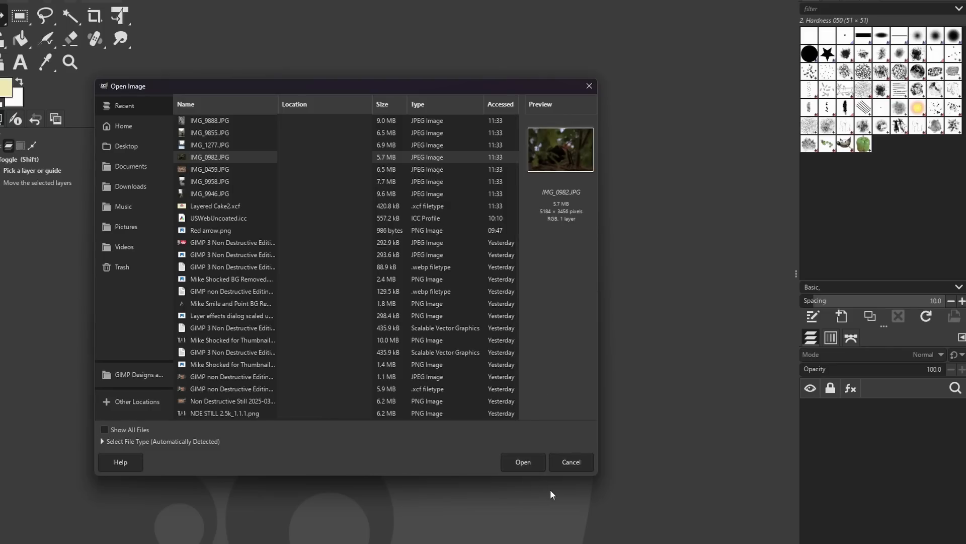
left_click(586, 461)
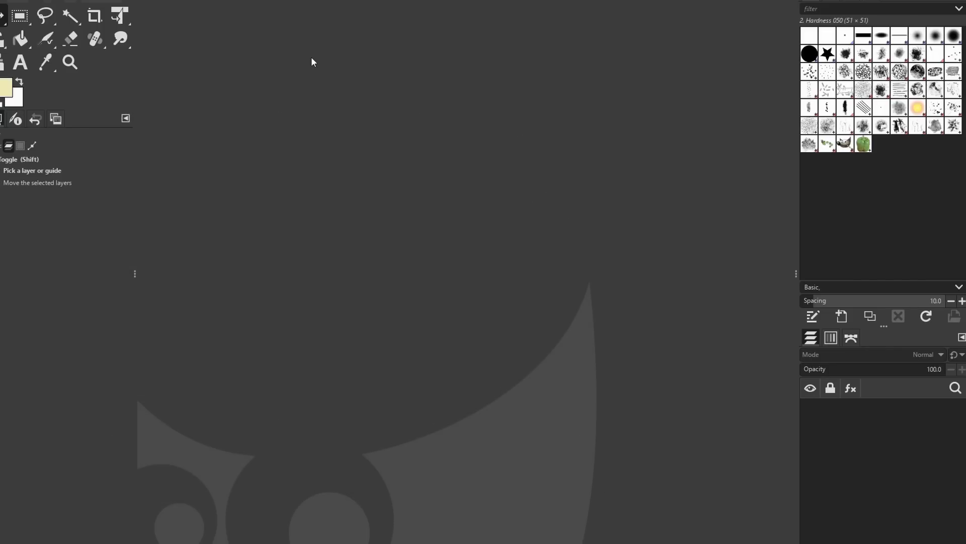
Bring back the Welcome dialog and show its Create page with the recent images.
left_click(239, 4)
left_click(250, 73)
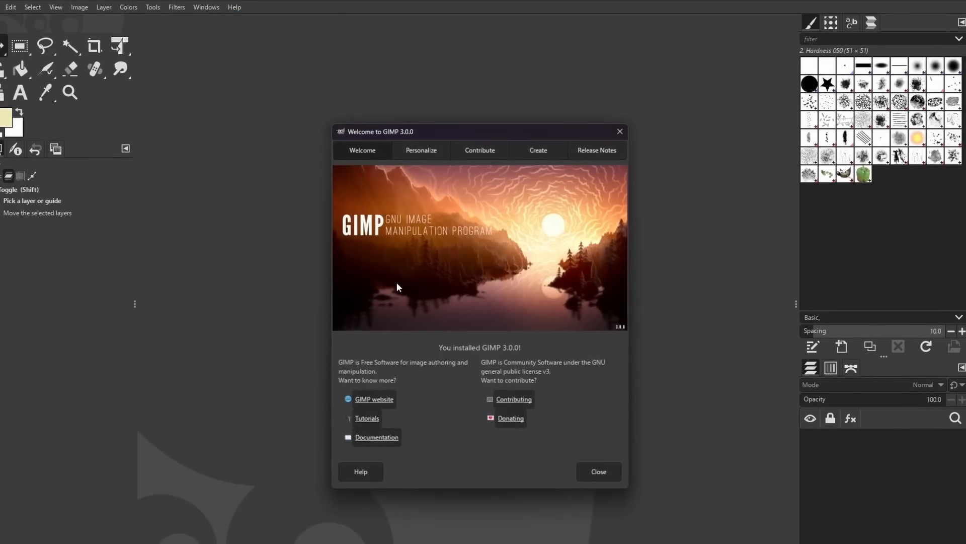
left_click(547, 151)
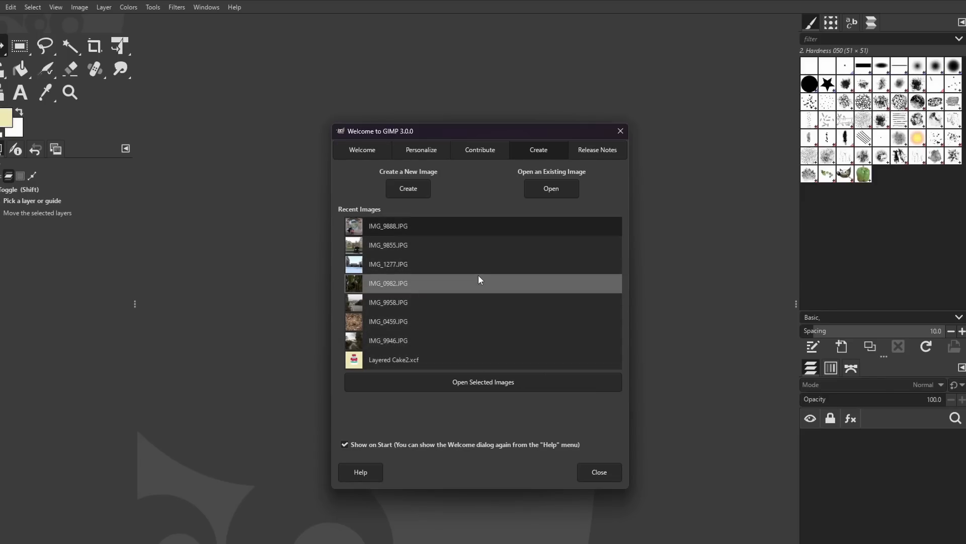
Try selecting single recent images, and select the whole range from IMG_9888.JPG to Layered Cake2.xcf.
left_click(492, 263)
left_click(504, 305)
left_click(482, 228)
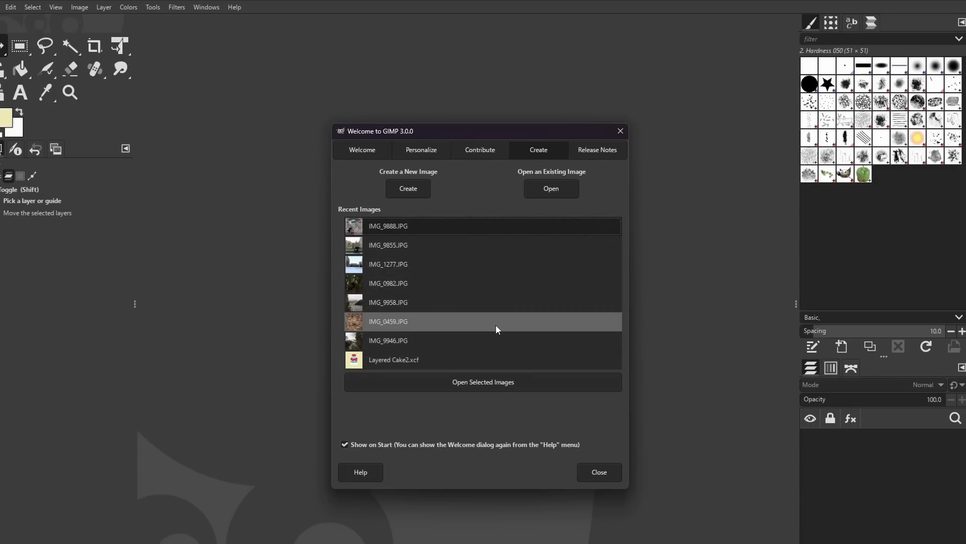
left_click(482, 358)
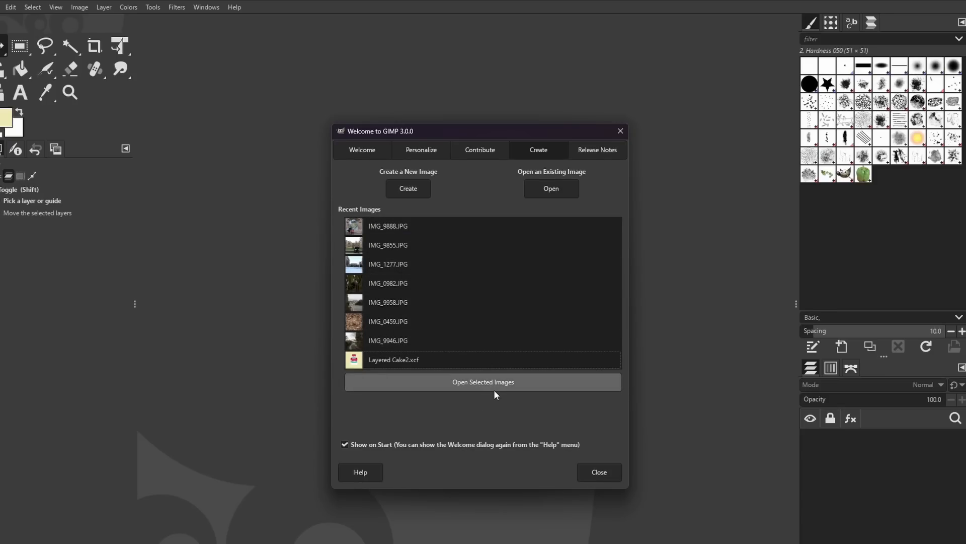
Toggle Show on Start off and back on, and open the selected recent images, rotating IMG_9888.JPG and IMG_9855.JPG per their metadata.
left_click(345, 444)
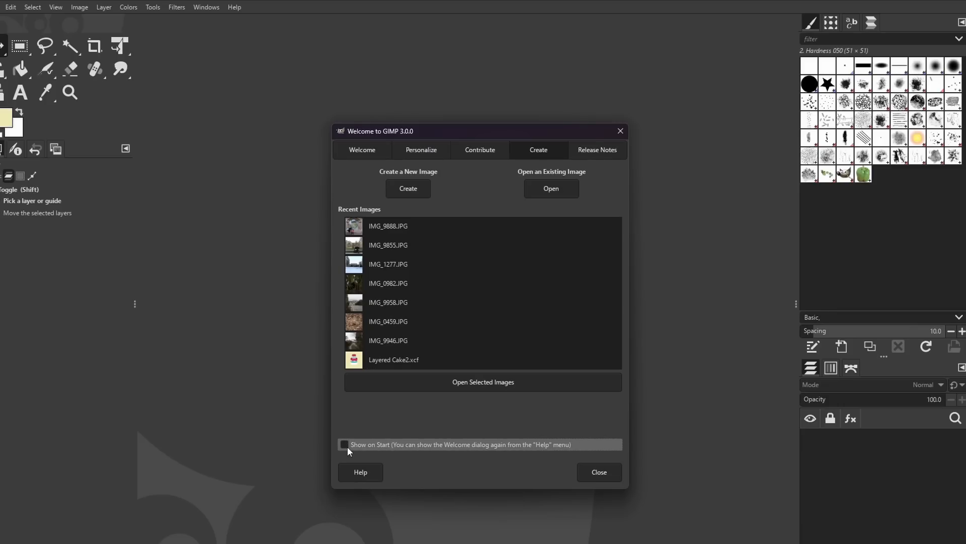
left_click(346, 444)
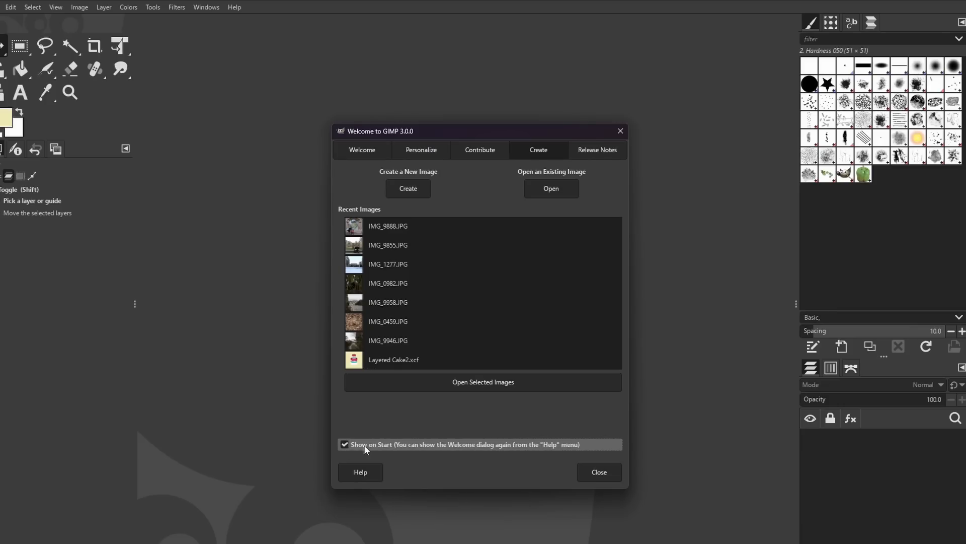
left_click(492, 382)
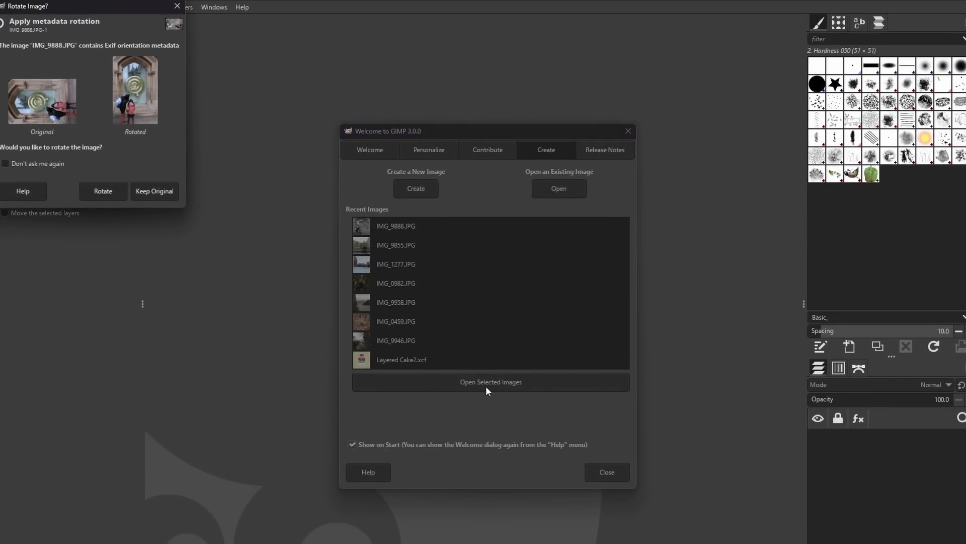
left_click(100, 193)
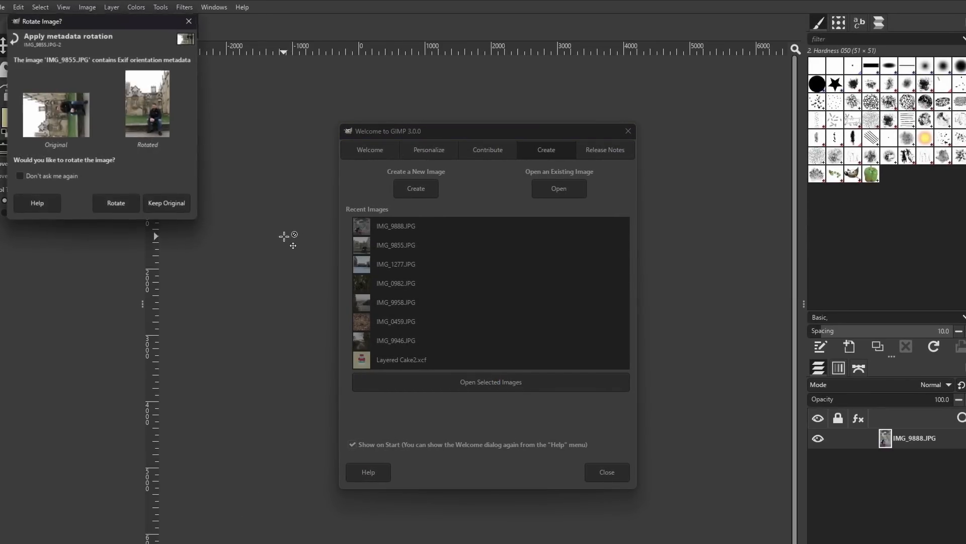
left_click(115, 205)
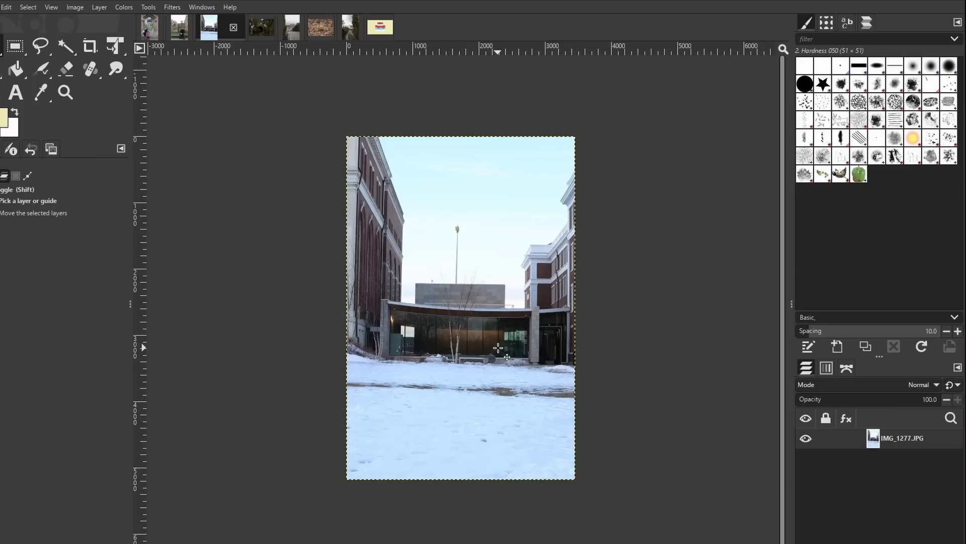
Apply a slight S-curve to IMG_1277.JPG's Value channel with Curves points at about 188 to 199 and 60 to 50.
left_click(127, 9)
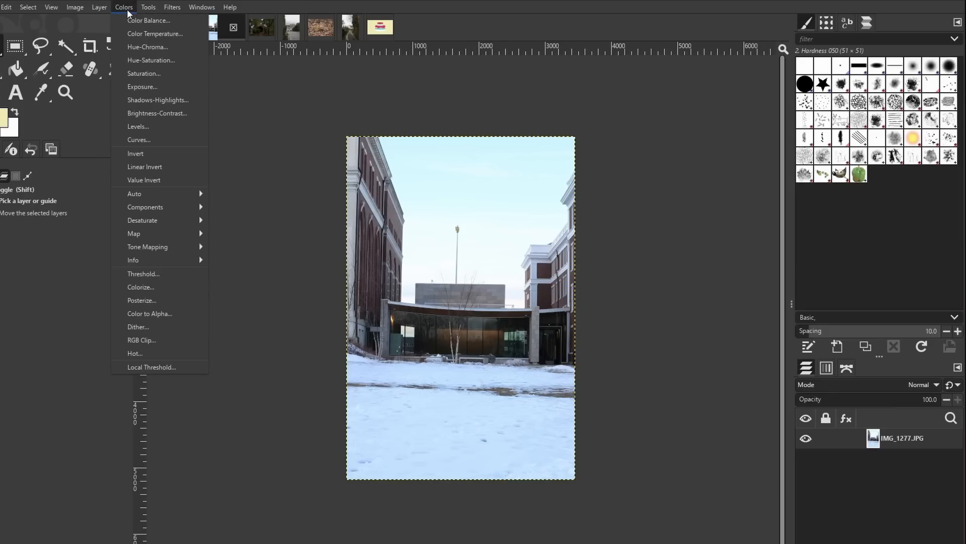
left_click(139, 140)
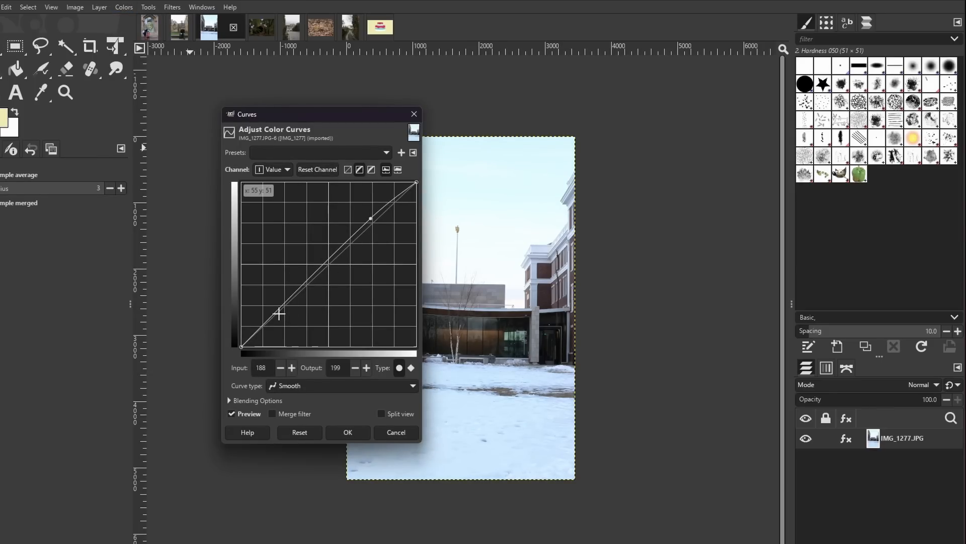
left_click(282, 315)
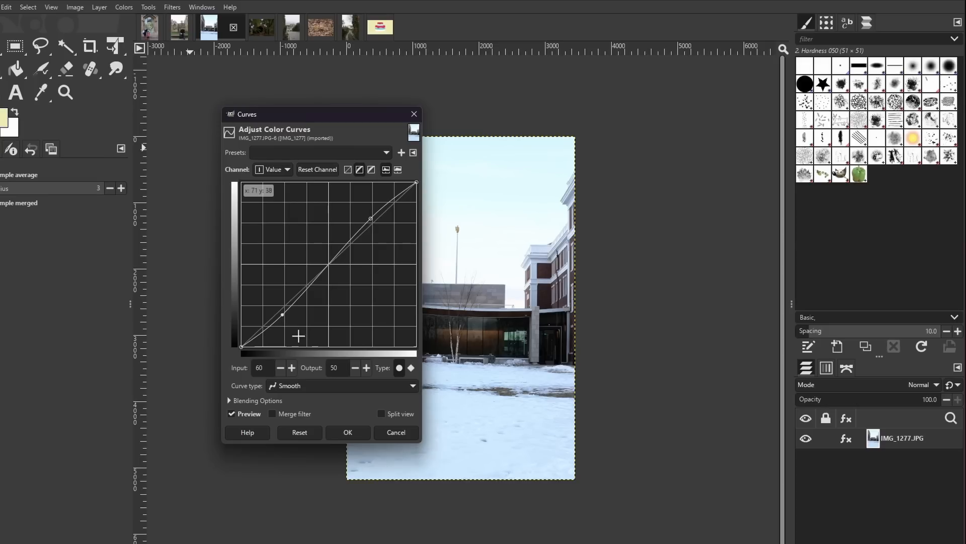
left_click(348, 432)
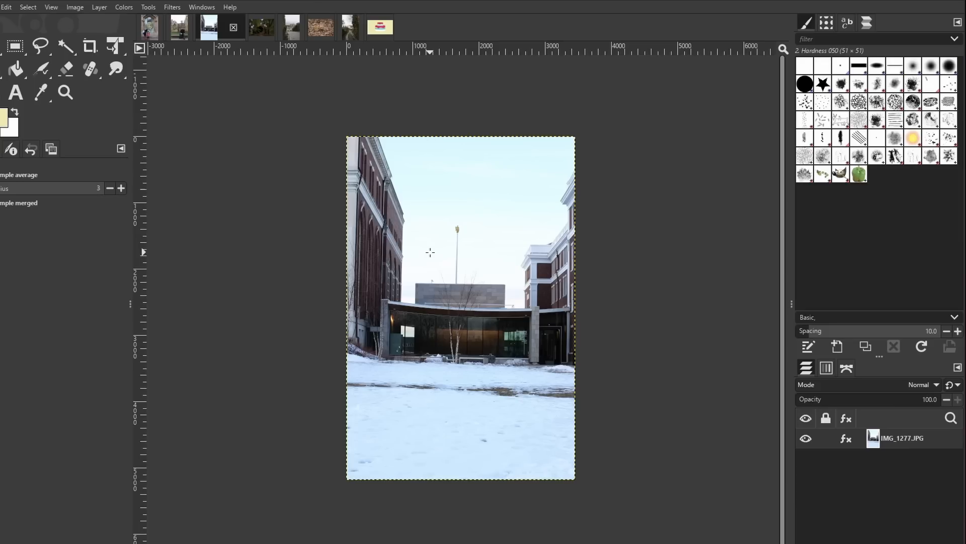
Edit the layer's Curves effect to raise the Red channel's highlights slightly and shadows to about 75 to 80, and toggle the effect's visibility.
left_click(846, 439)
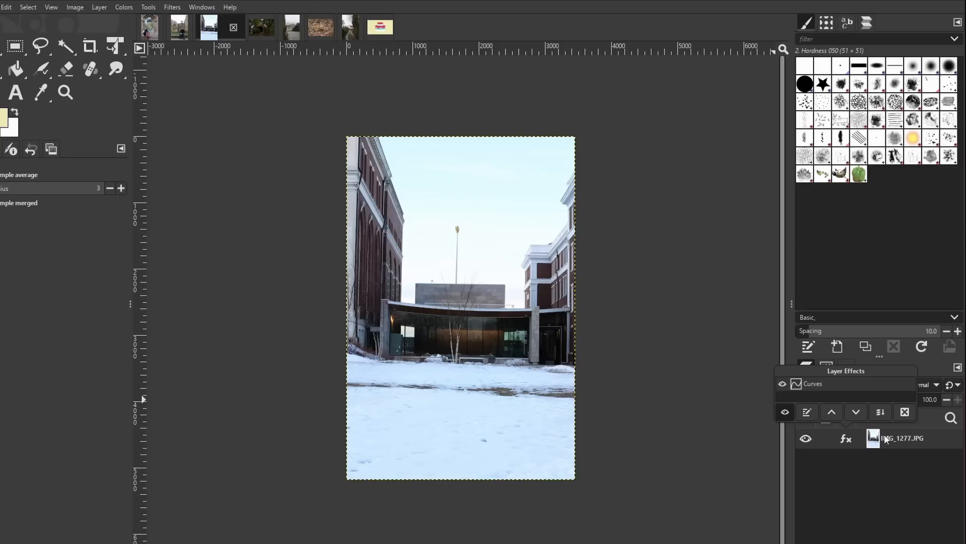
double_click(802, 385)
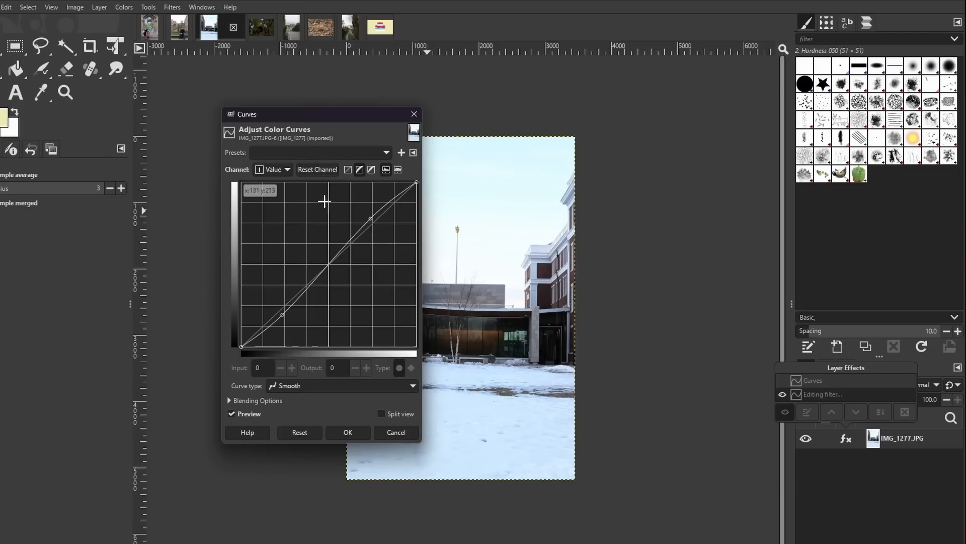
left_click(282, 171)
left_click(272, 186)
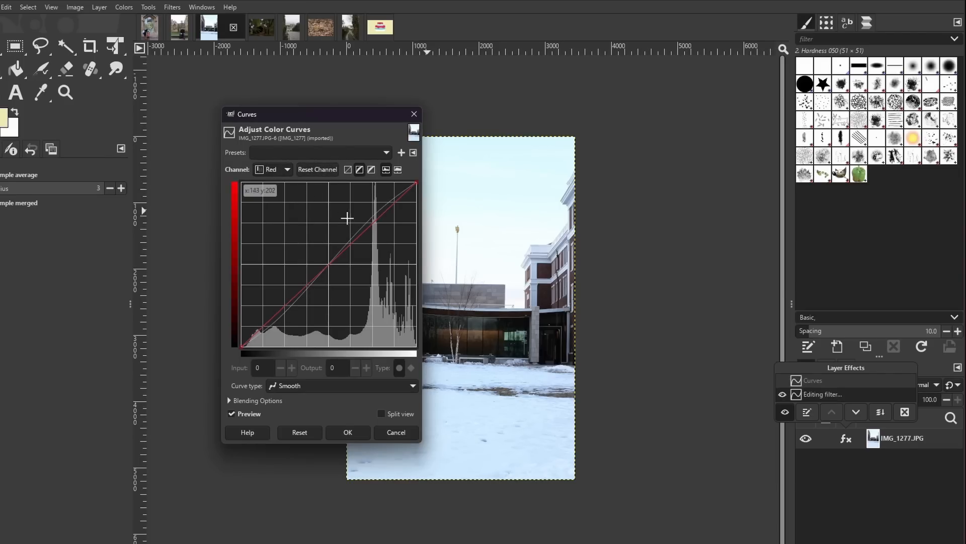
left_click(379, 217)
left_click_drag(379, 217, 375, 216)
left_click(289, 297)
left_click_drag(288, 298, 292, 295)
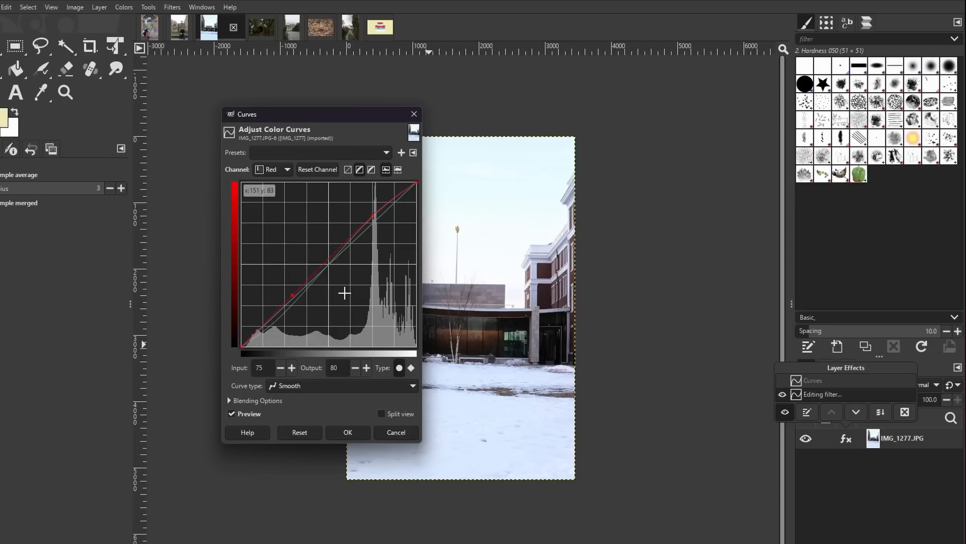
left_click(348, 432)
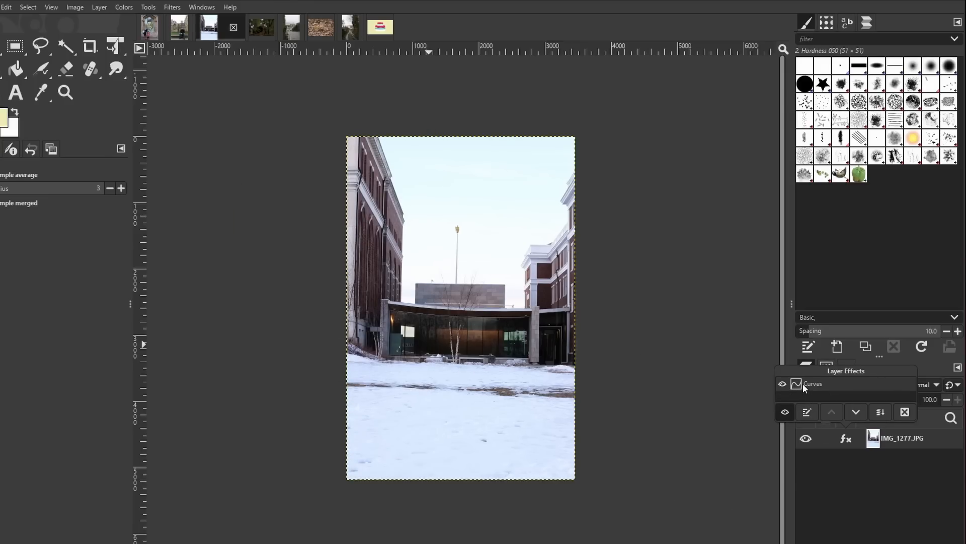
left_click(782, 384)
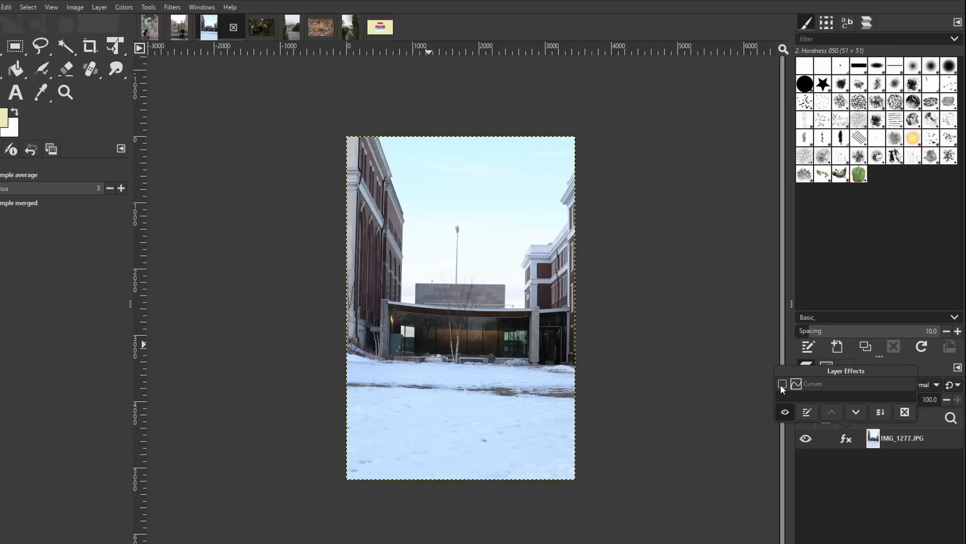
left_click(784, 384)
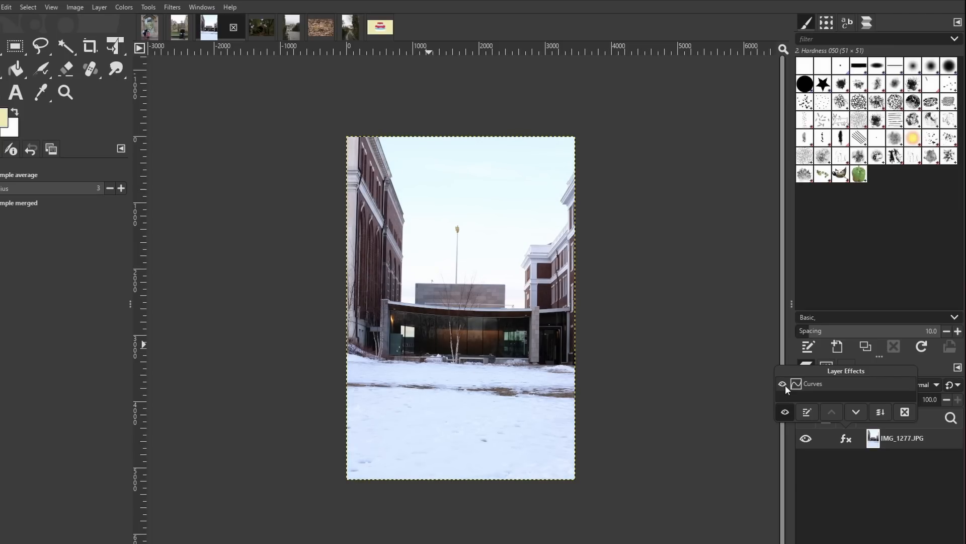
Add a Vignette with radius about 2.356, softness 0.720, gamma 1.155 and center 0.514, 0.562, and select it among the layer effects.
left_click(171, 10)
left_click(171, 9)
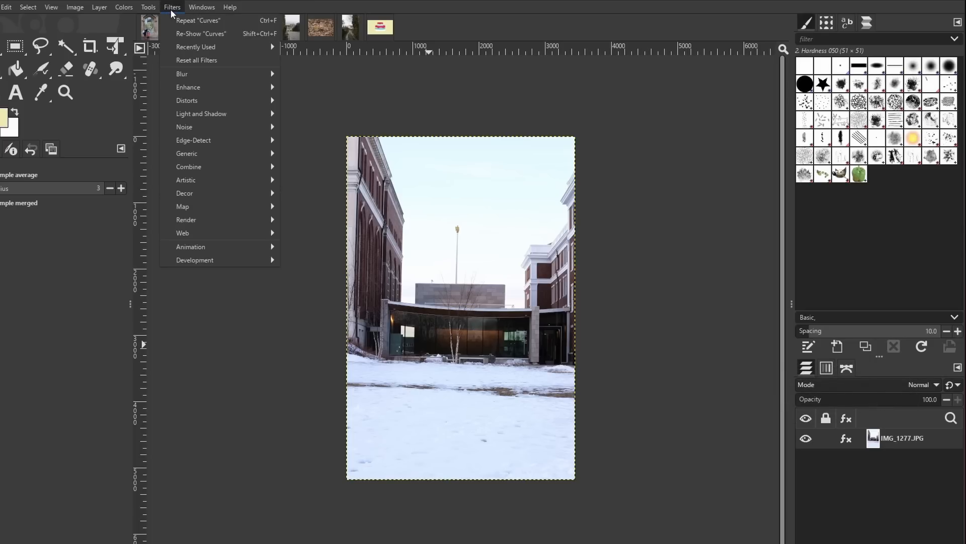
mouse_move(243, 116)
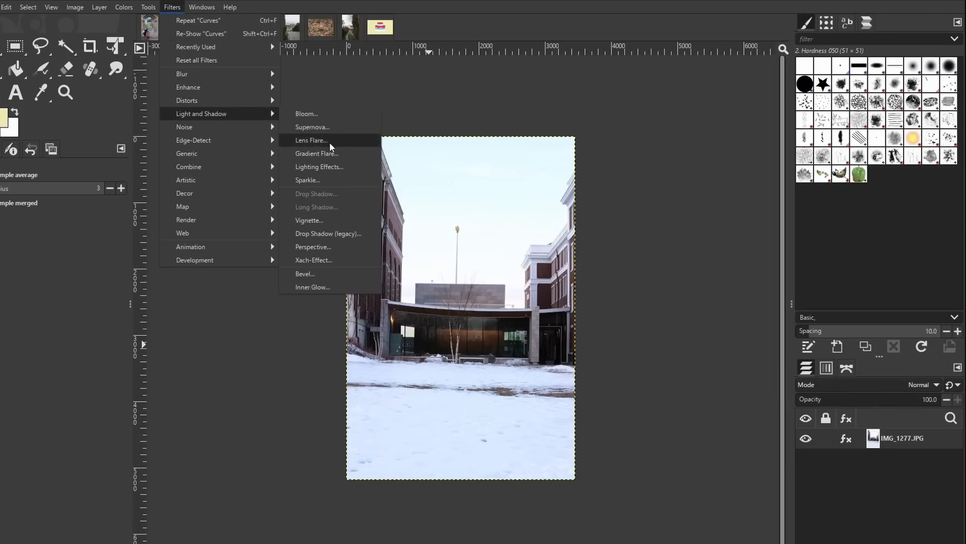
left_click(325, 220)
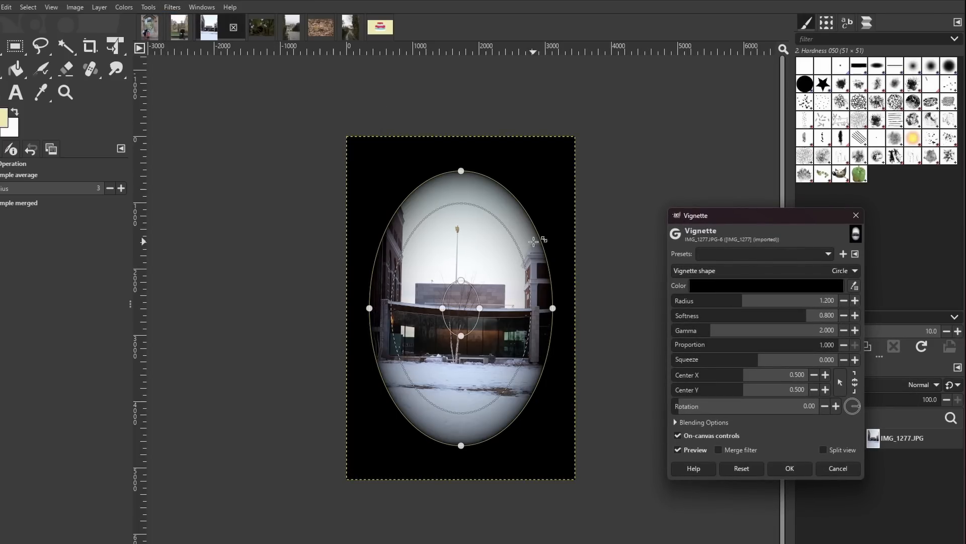
left_click_drag(550, 237, 640, 232)
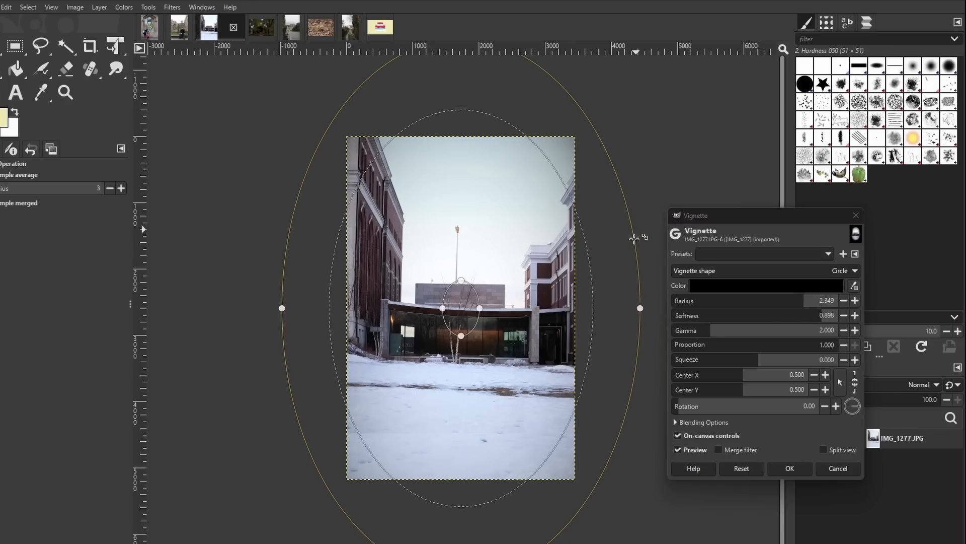
mouse_move(475, 296)
left_mouse_down()
mouse_move(507, 280)
mouse_move(465, 302)
left_mouse_up()
left_click_drag(593, 248, 576, 249)
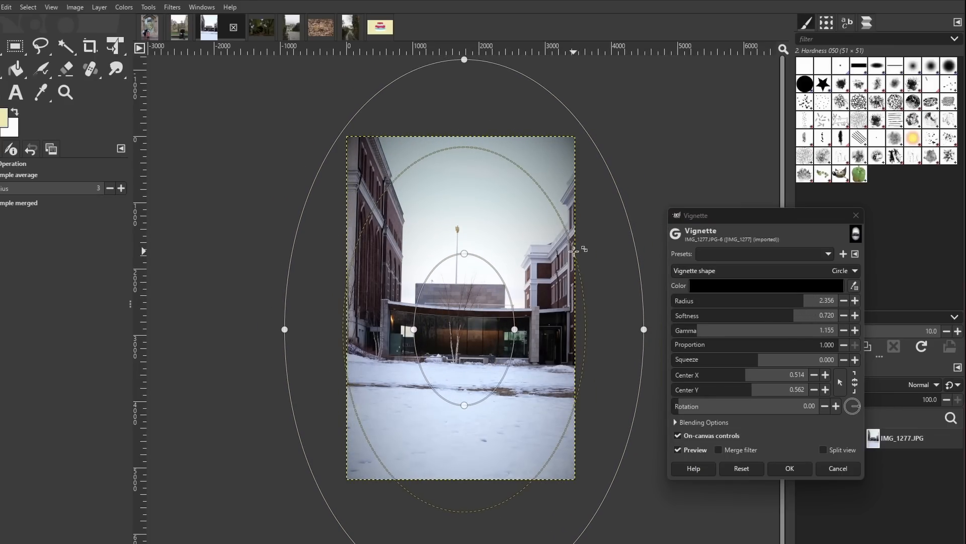
left_click(789, 468)
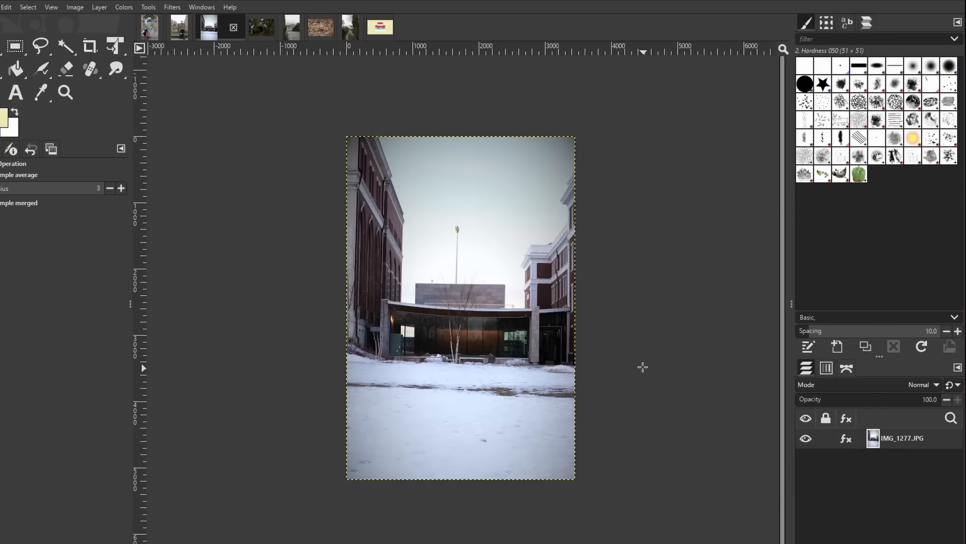
left_click(849, 440)
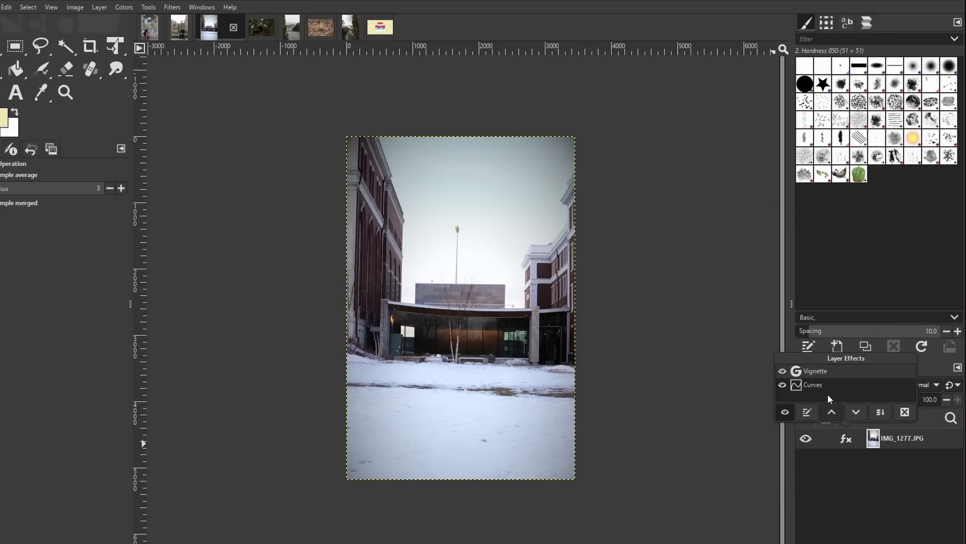
left_click(797, 375)
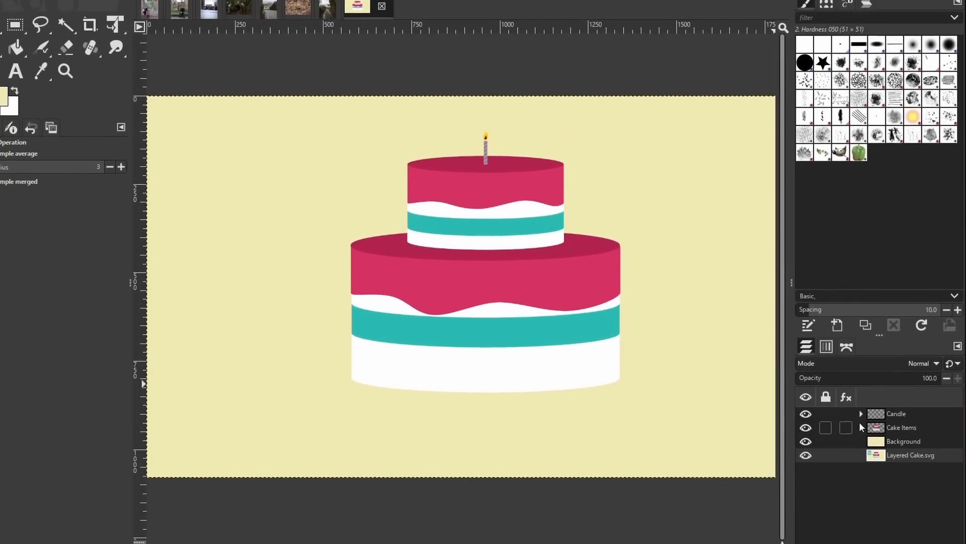
Expand the Cake Items, Candle, Flame and Candle Parts layer groups of the cake image, and select the Candle Base Top layer.
left_click(862, 448)
left_click(862, 387)
left_click(871, 401)
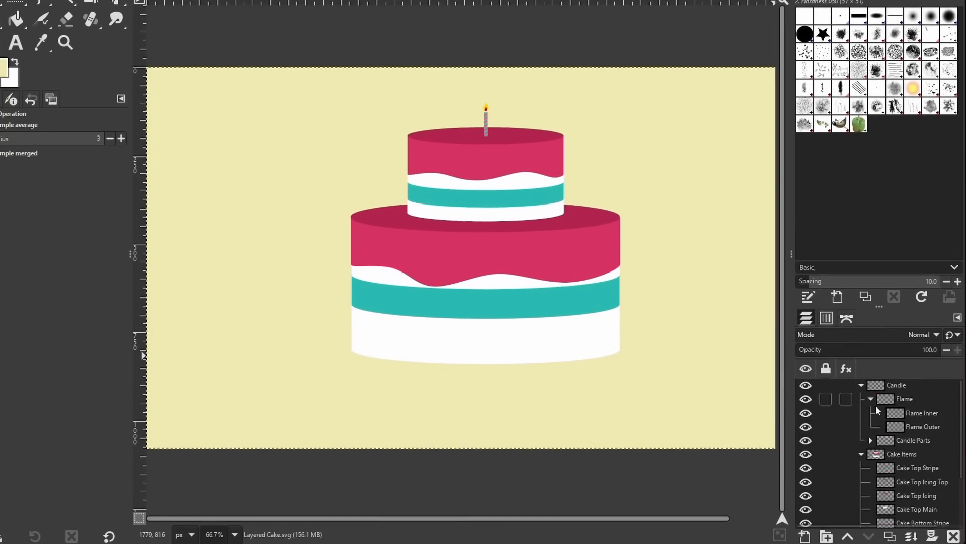
left_click(867, 442)
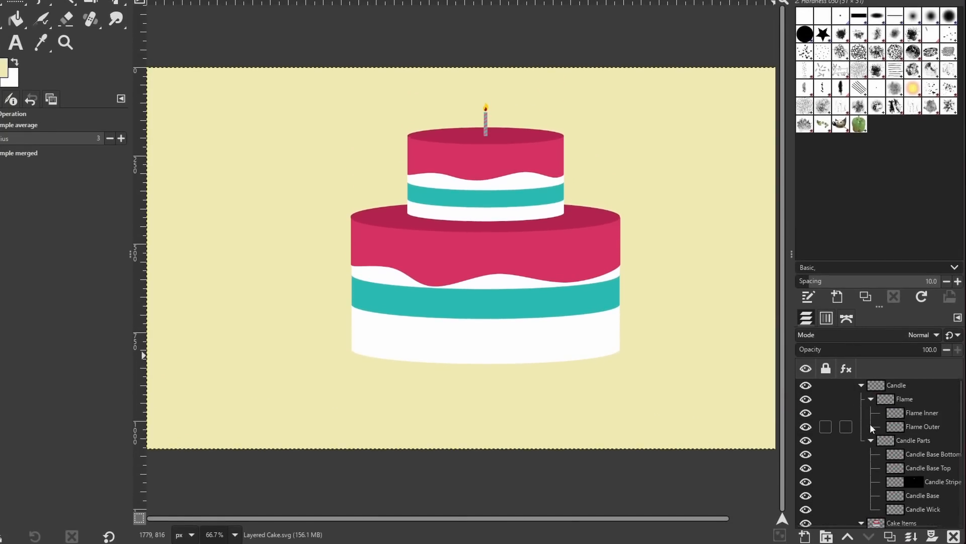
scroll(874, 425, "down", 3)
left_click(898, 421)
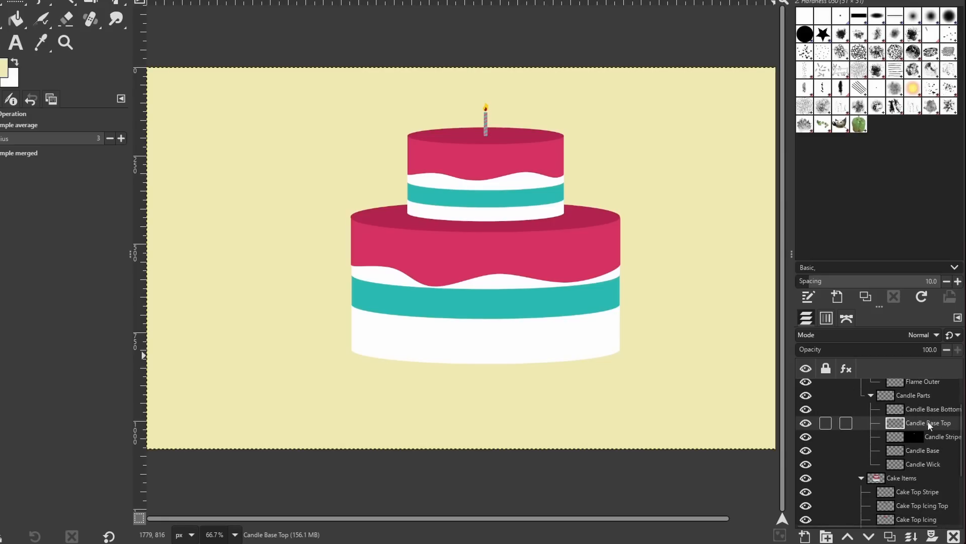
Select the Cake Top Stripe, Cake Top Icing, Cake Bottom Stripe and Cake Bottom Icing layers together, widening the layer list.
scroll(900, 428, "down", 3)
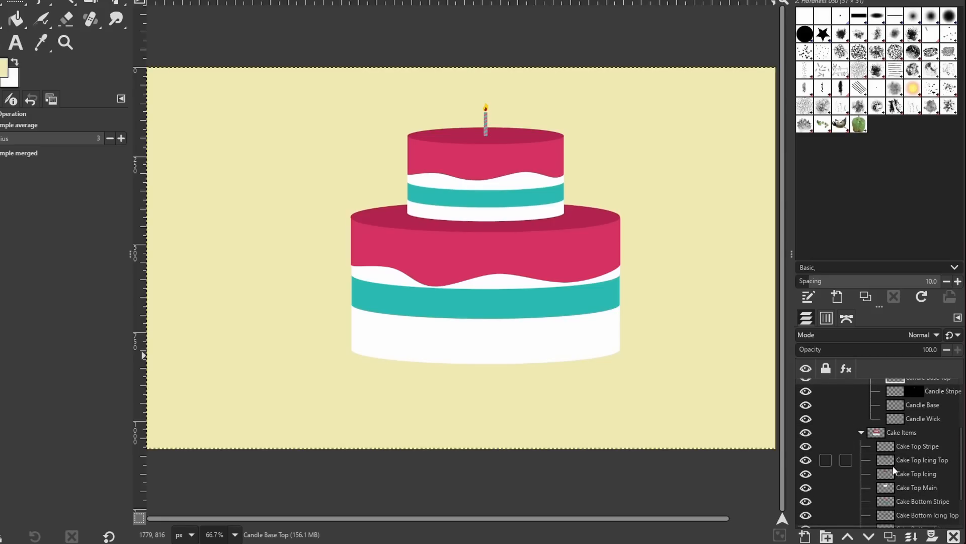
scroll(893, 466, "down", 1)
scroll(894, 464, "down", 1)
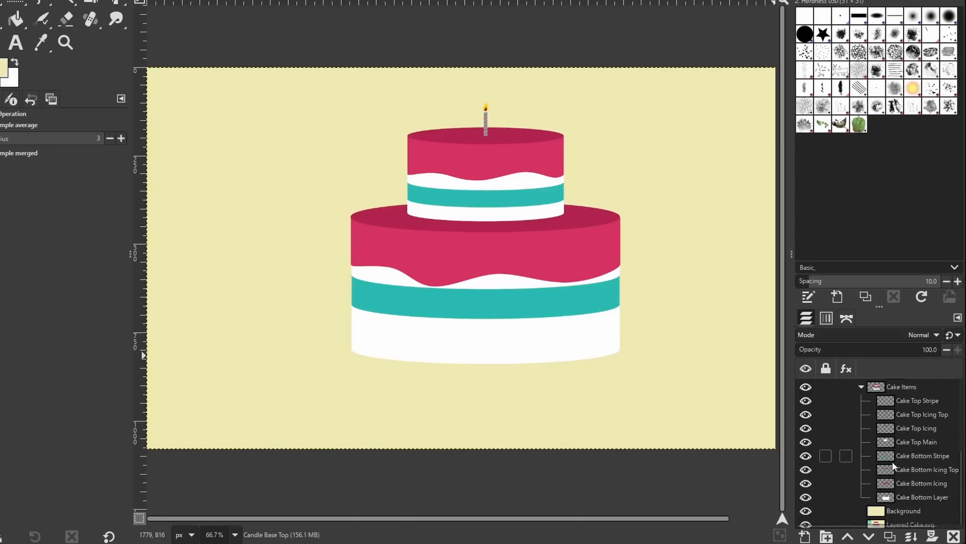
left_click(886, 400)
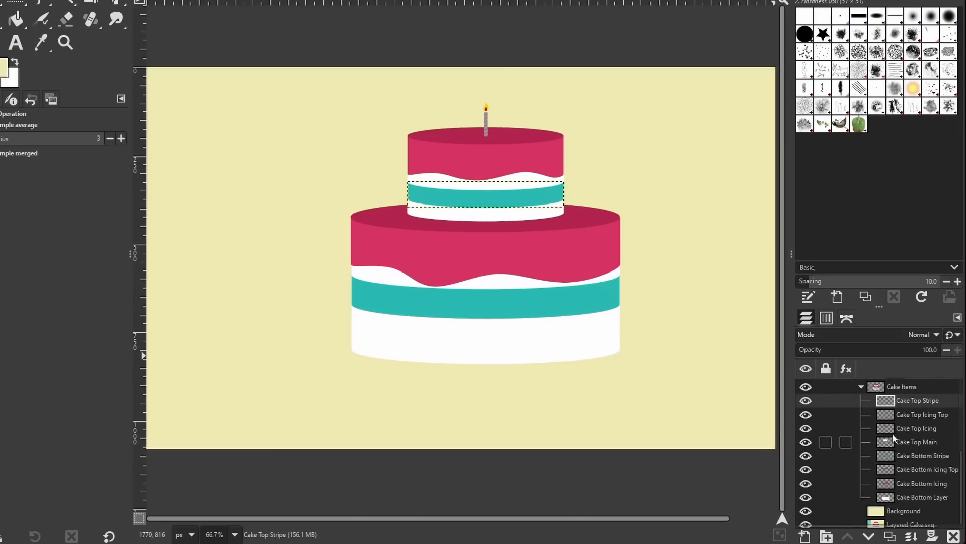
left_click(893, 430, "ctrl")
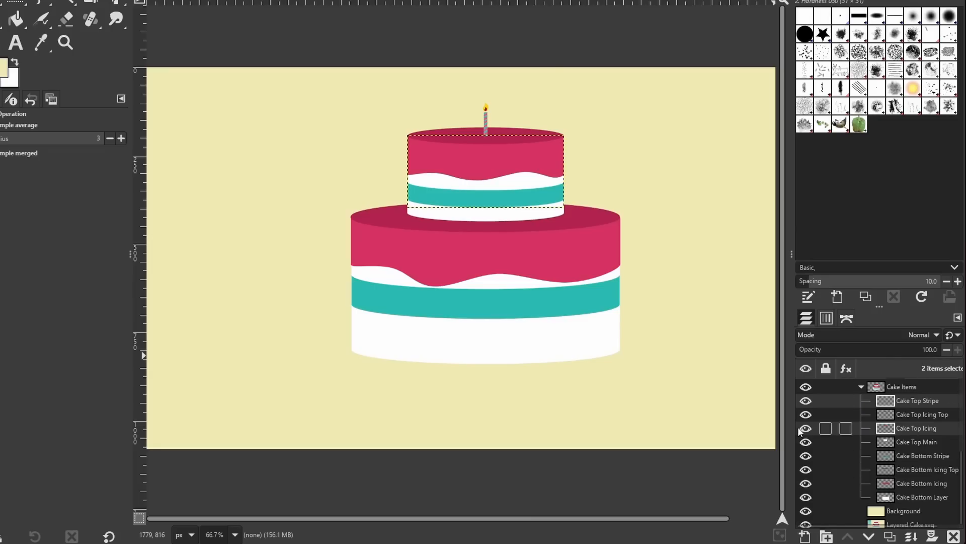
left_click_drag(791, 421, 767, 421)
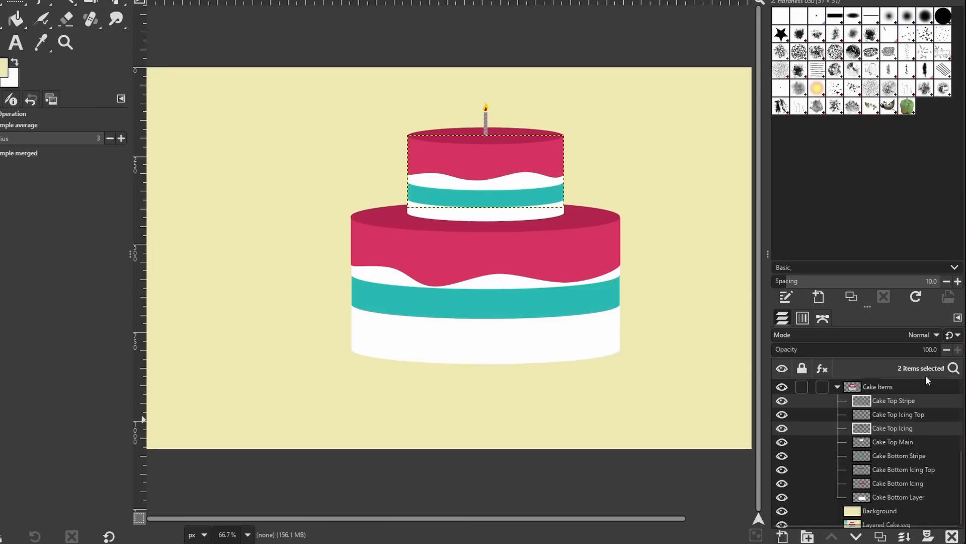
left_click(875, 458, "ctrl")
left_click(886, 480, "ctrl")
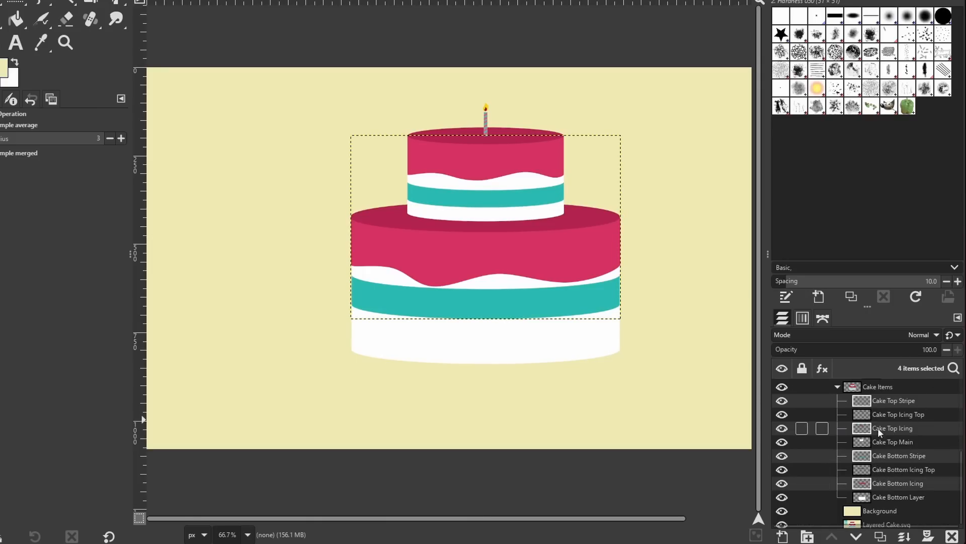
Select the consecutive layers from Cake Top Stripe to Cake Top Main.
left_click(877, 398)
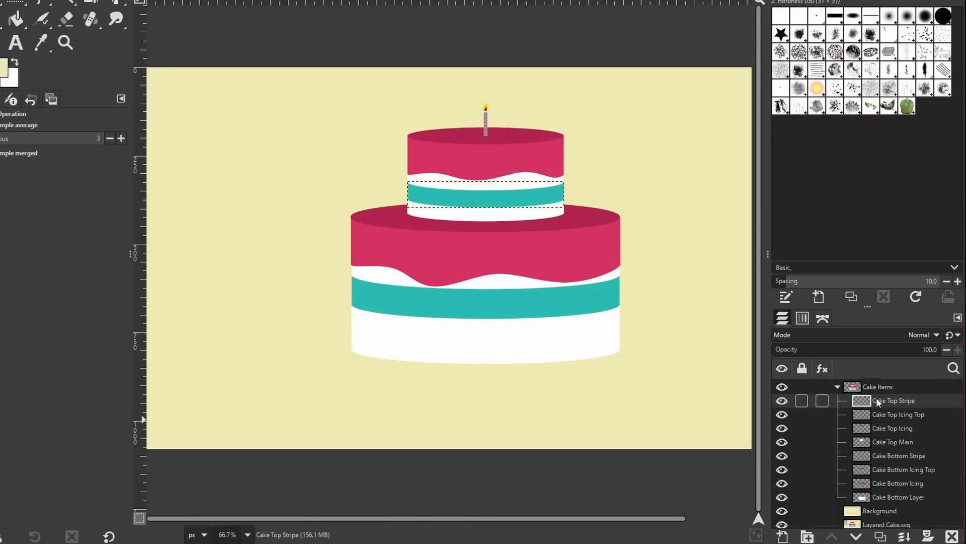
left_click(899, 443, "shift")
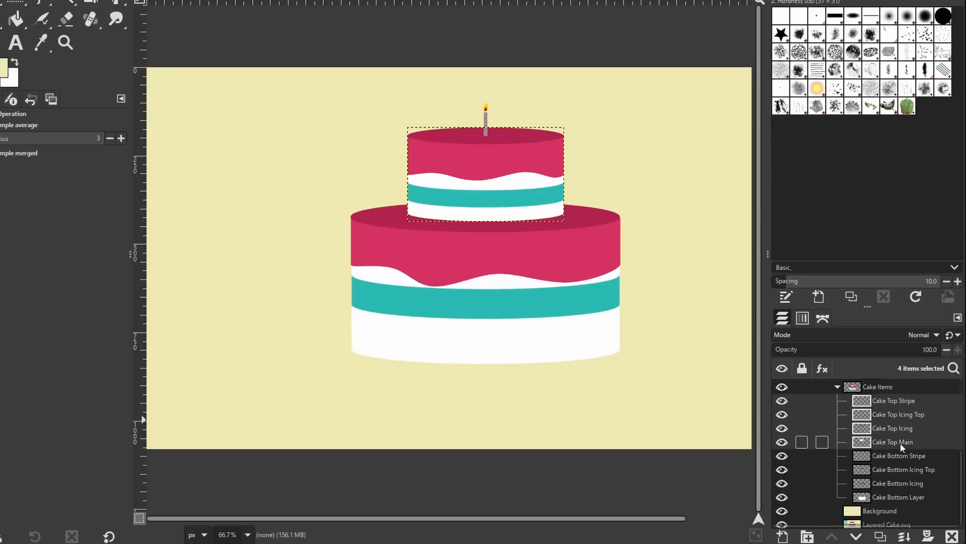
Create a layer group named Cake Top inside Cake Items and move the four Cake Top layers into it.
left_click(895, 401)
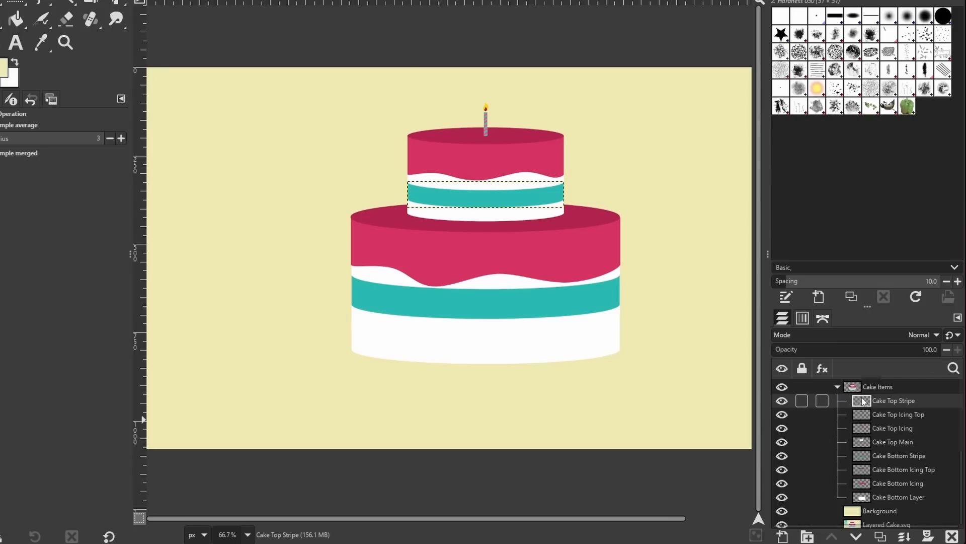
left_click(807, 536)
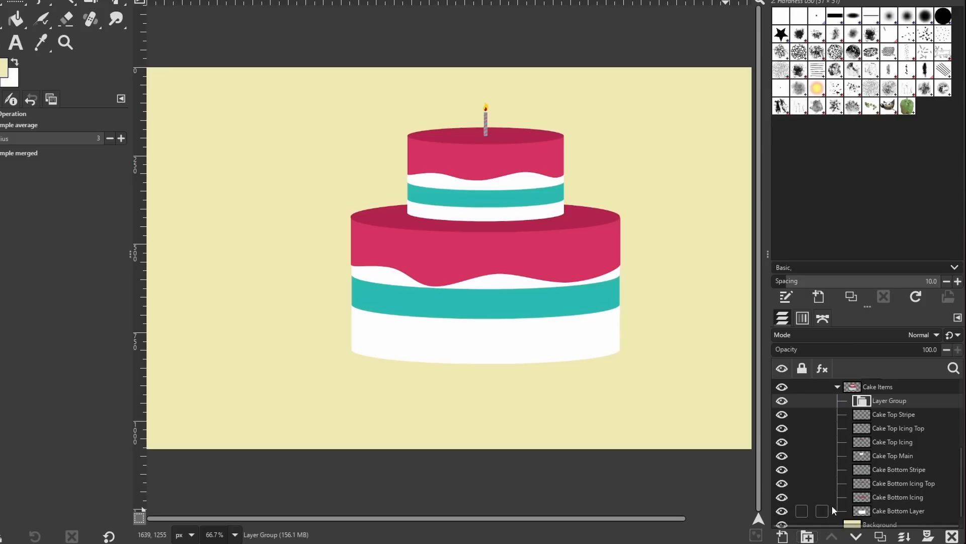
double_click(886, 401)
type("Cake Top")
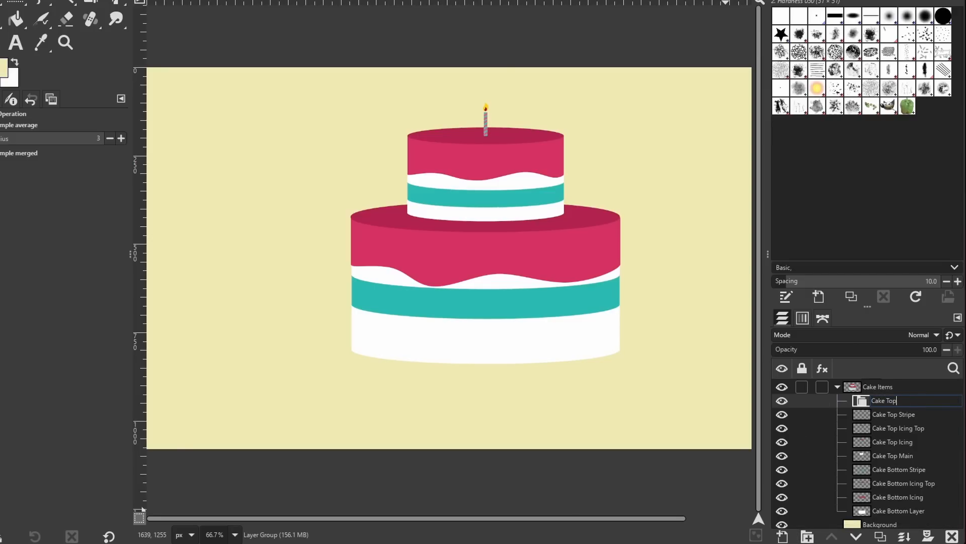
key("Return")
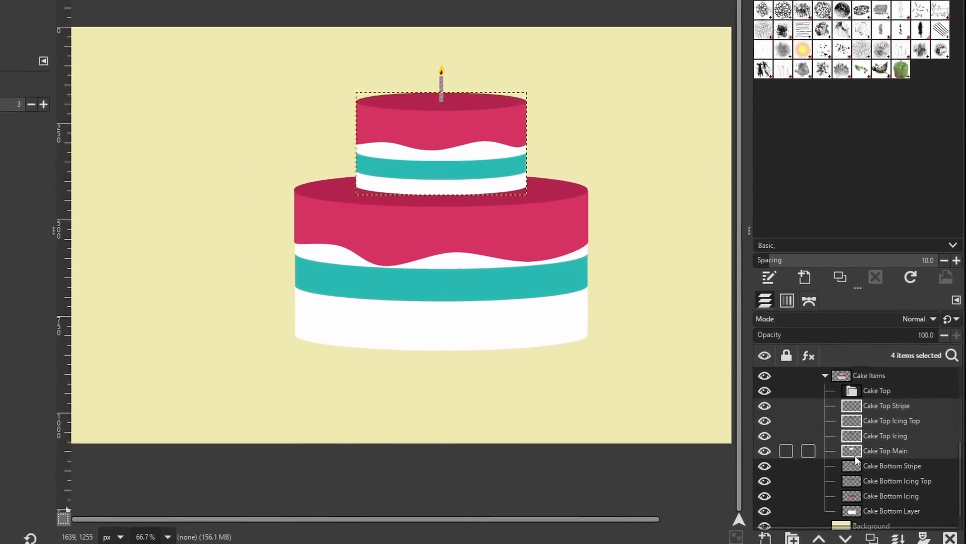
left_click_drag(857, 405, 854, 389)
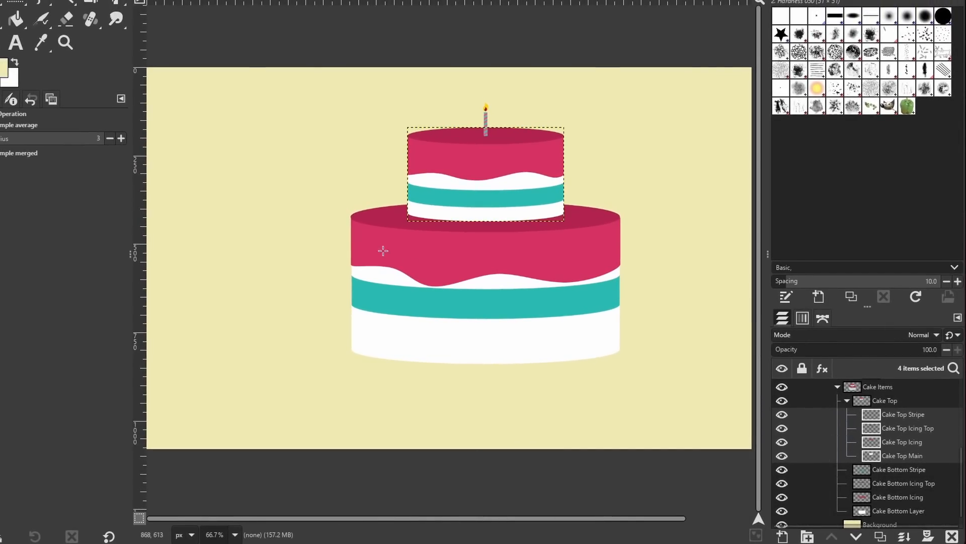
Try to move the cake's top tier with the Move tool set to pick a layer or guide, and undo the move.
key("m")
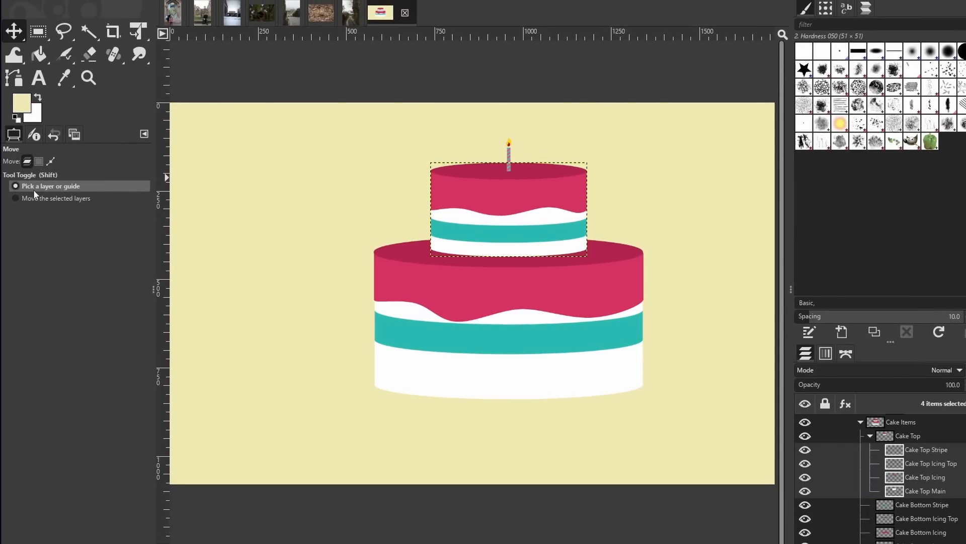
left_click_drag(506, 196, 582, 195)
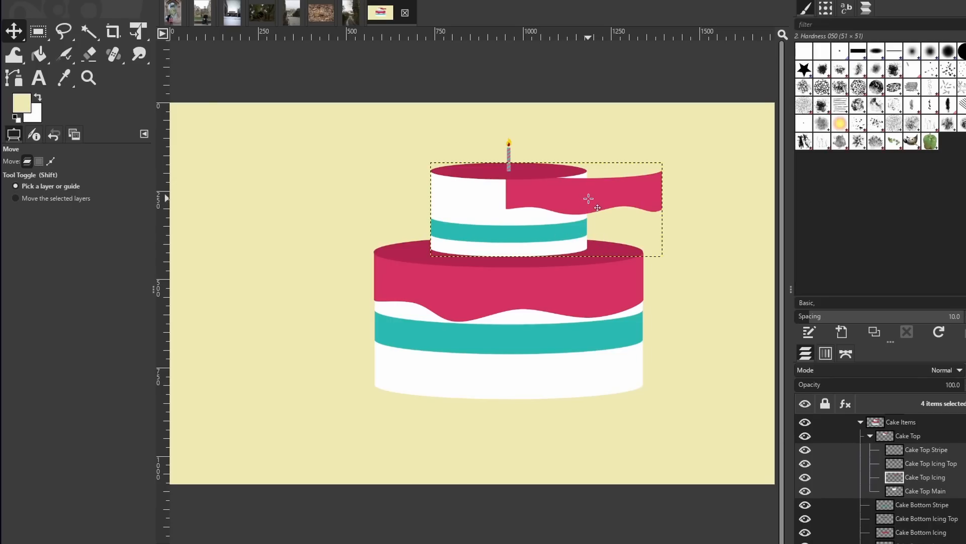
key("ctrl+z")
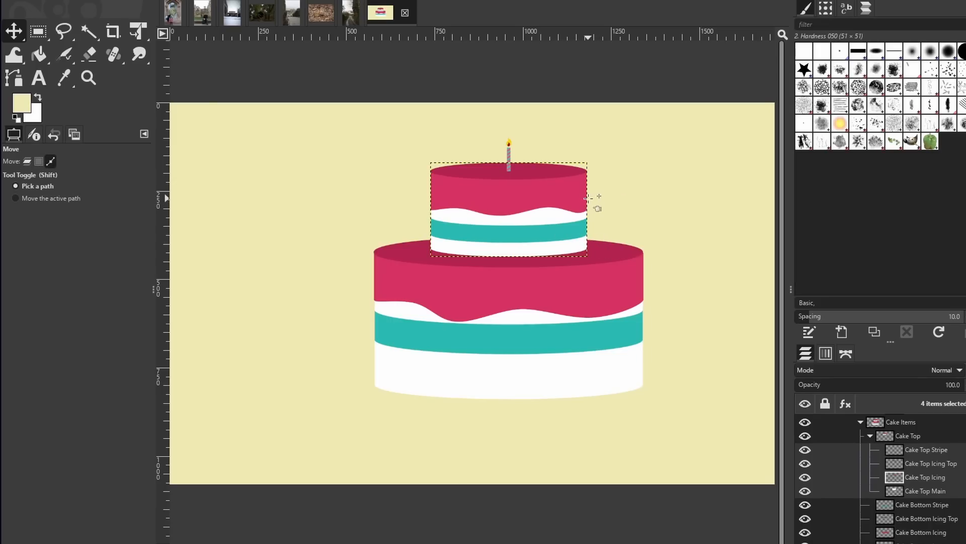
Shift the four Cake Top layers together to the right by temporarily toggling the Move tool to selected layers, and undo the move.
key("shift")
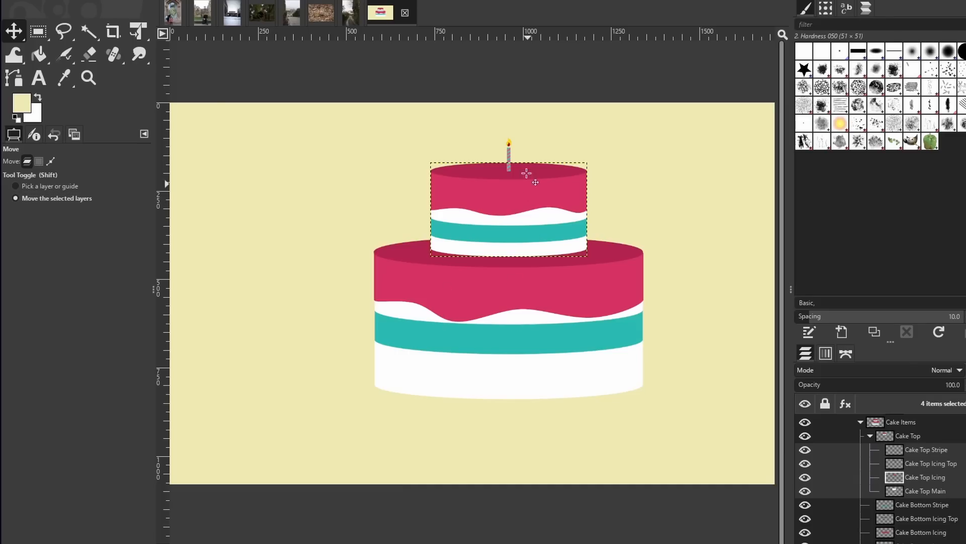
left_click_drag(497, 197, 615, 193)
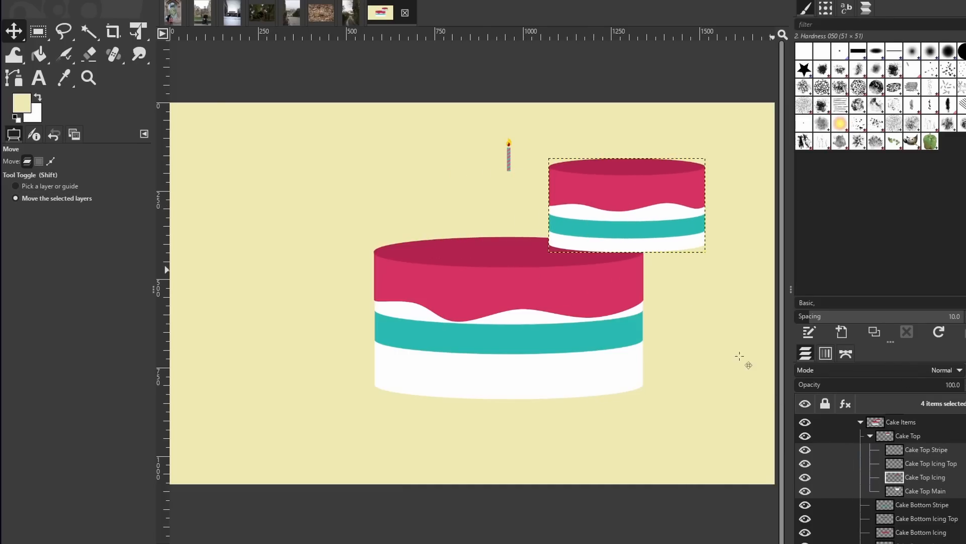
key("shift")
key("ctrl+z")
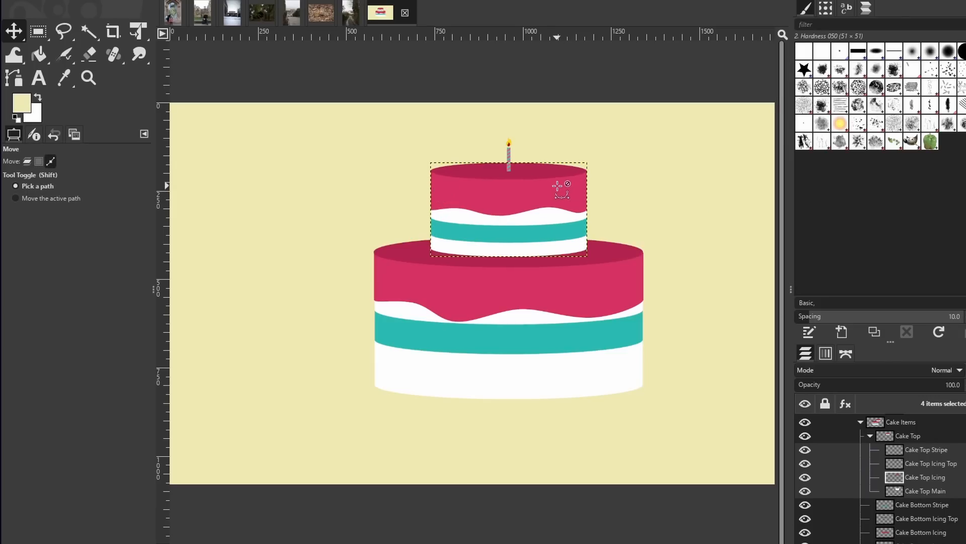
Try the Move tool's option for moving the selected layers on the top tier twice, undoing each move, and restore picking a layer or guide.
left_click(94, 199)
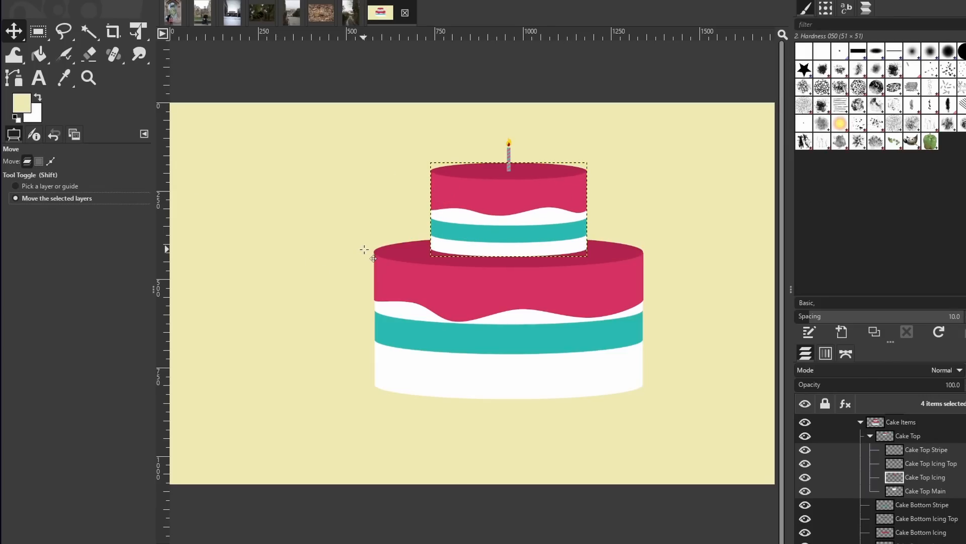
left_click_drag(489, 186, 557, 216)
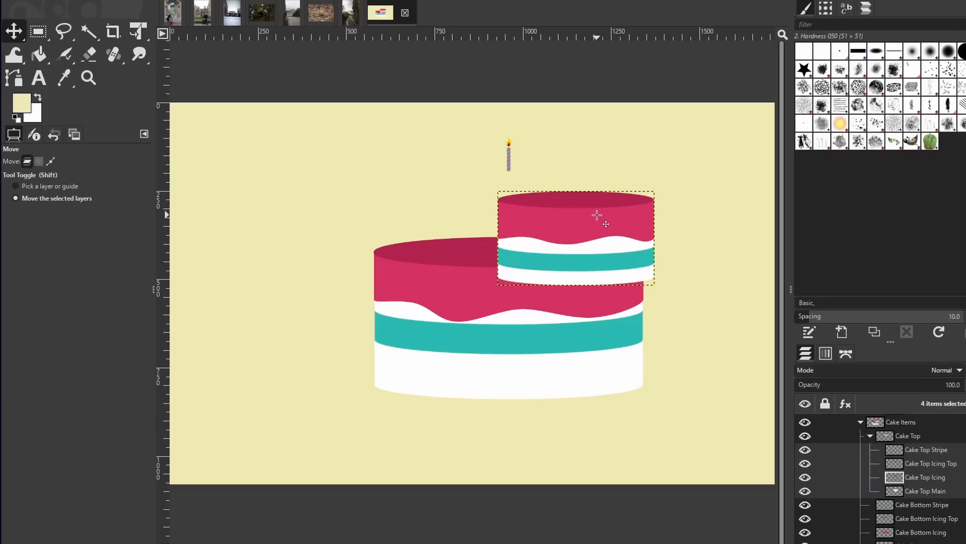
key("ctrl+z")
key("shift")
left_click_drag(518, 190, 616, 217)
key("ctrl+z")
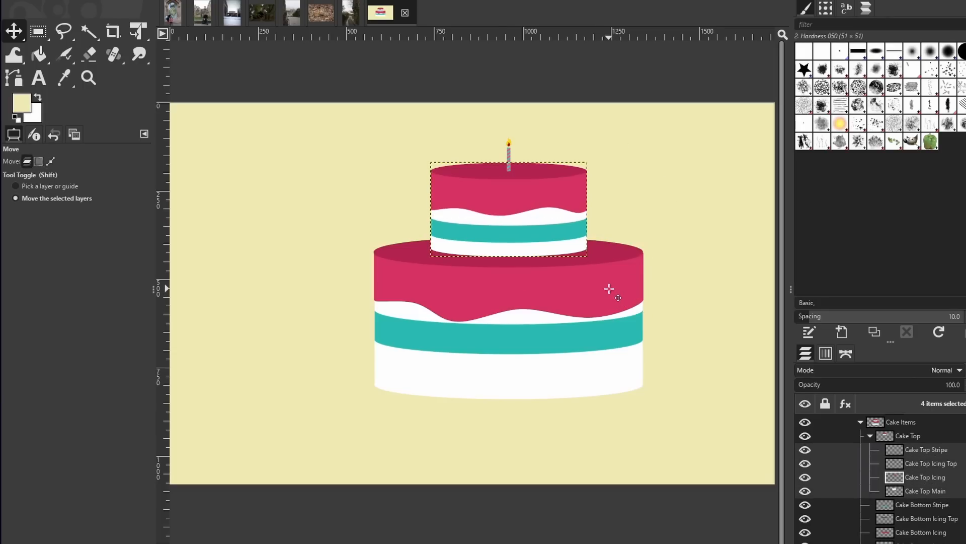
left_click(83, 186)
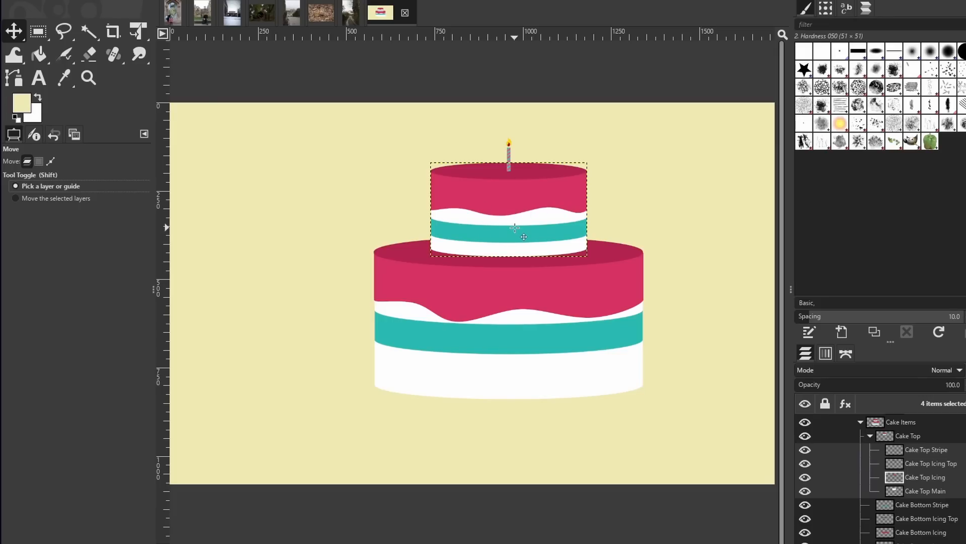
Start Unified Transform on the four Cake Top layers and toggle its composited preview off and back on.
key("shift+t")
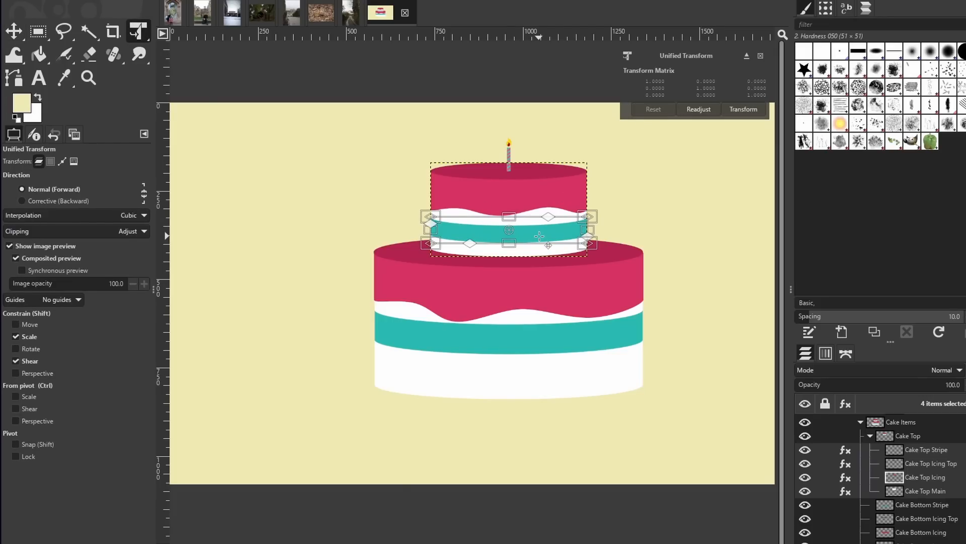
left_click(15, 258)
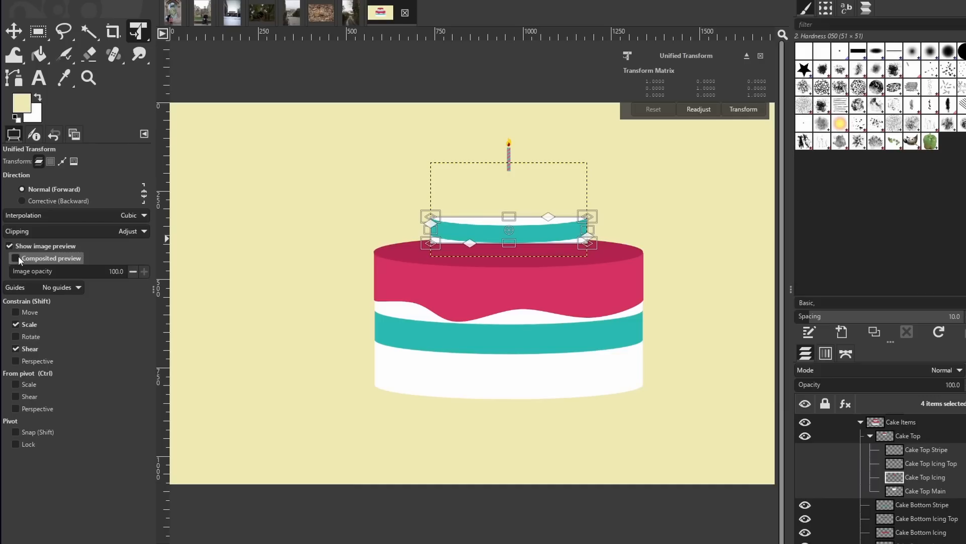
left_click(18, 258)
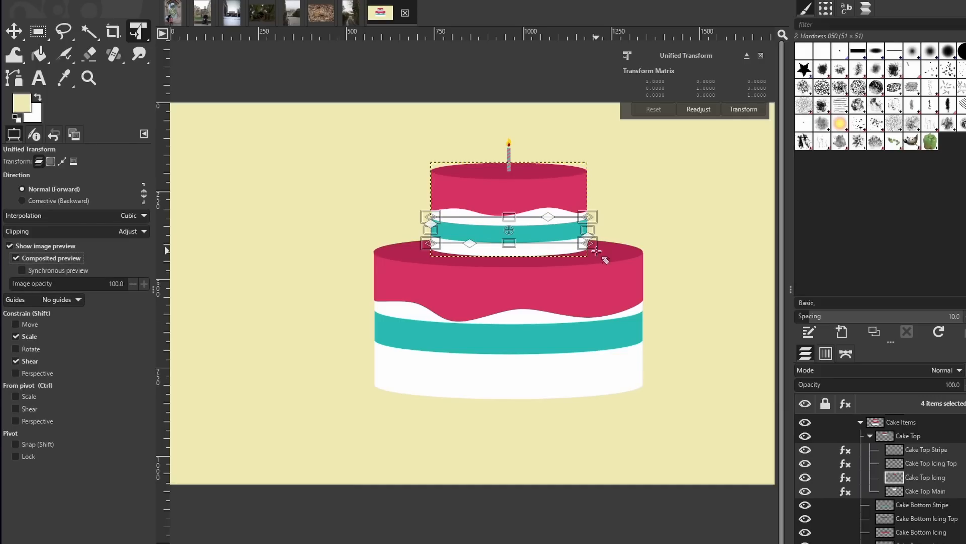
Scale the four Cake Top layers together to about 1.52 times their size, apply the transform, and undo it.
left_click_drag(593, 245, 672, 304)
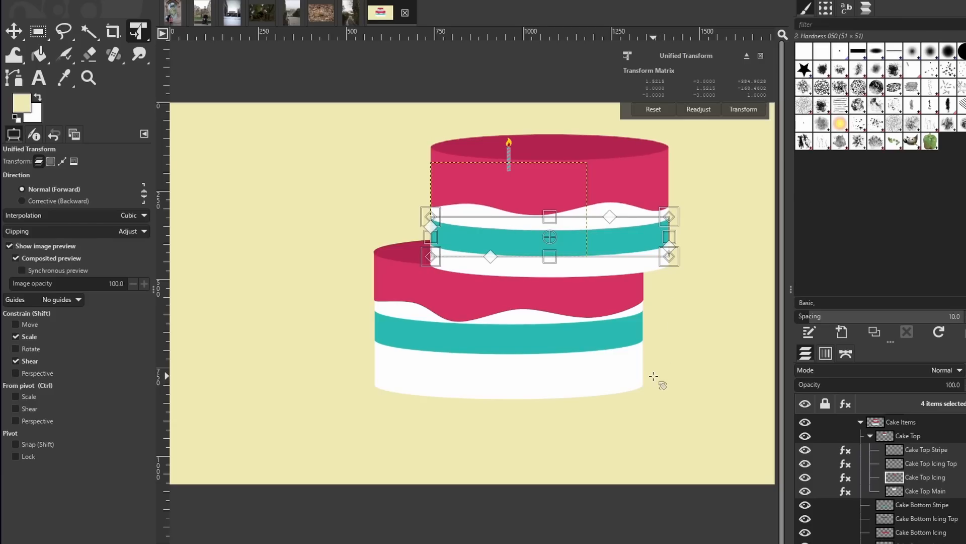
left_click(750, 113)
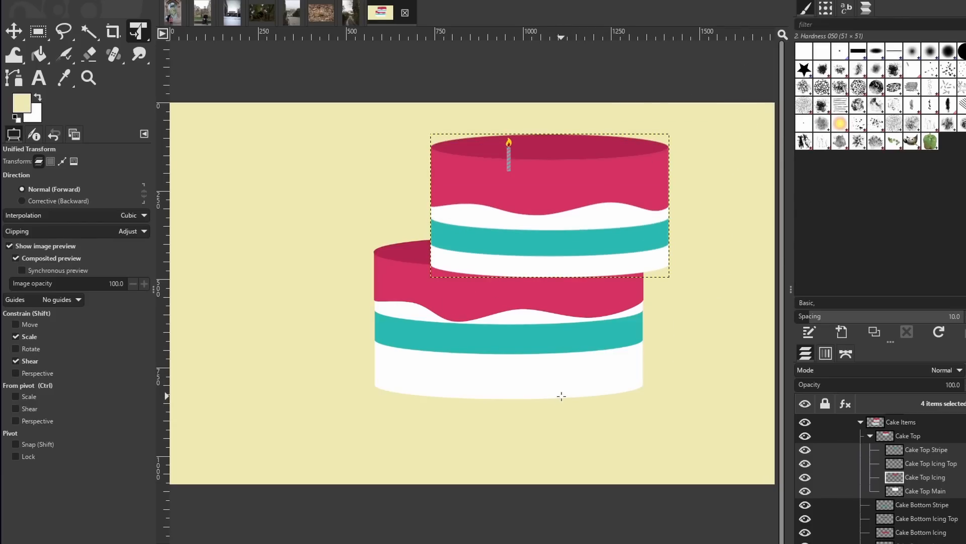
key("ctrl+z")
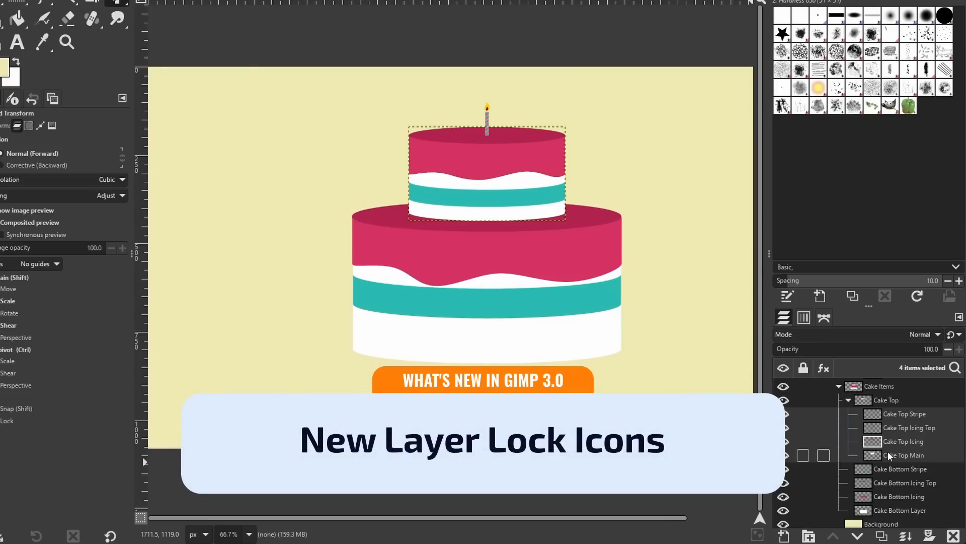
Lock the alpha channel and the position and size of the Cake Top Main layer.
left_click(804, 456)
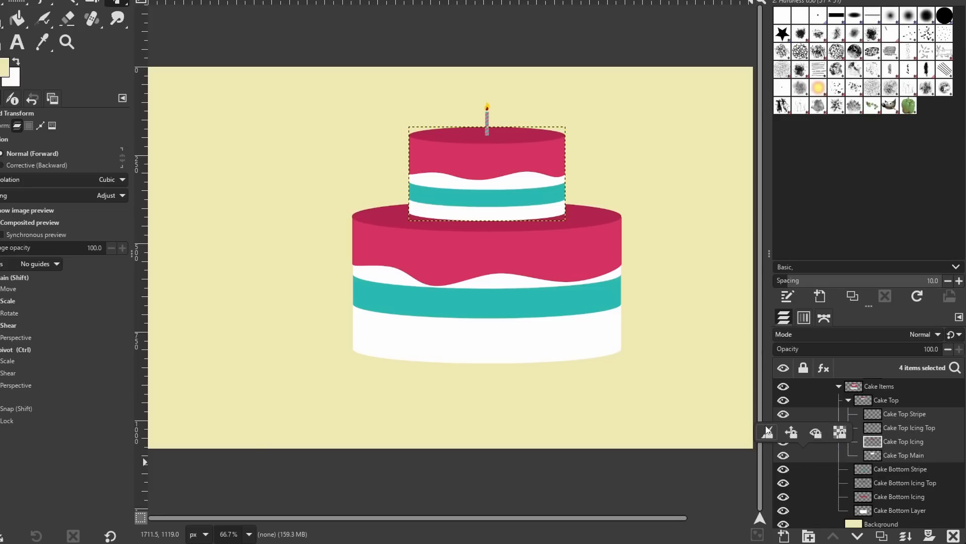
left_click(840, 432)
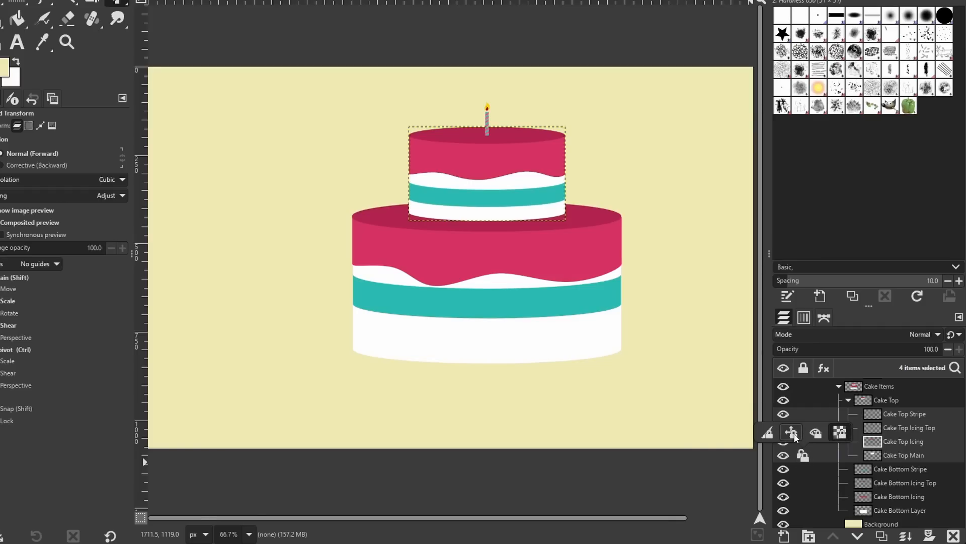
left_click(794, 436)
left_click(803, 456)
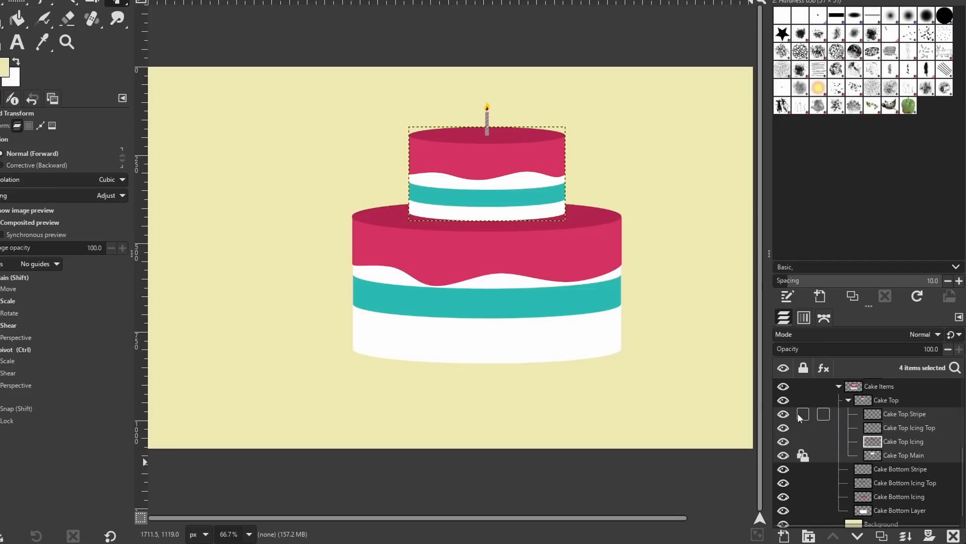
Remove the position and alpha locks from the Cake Top Main layer.
left_click(803, 456)
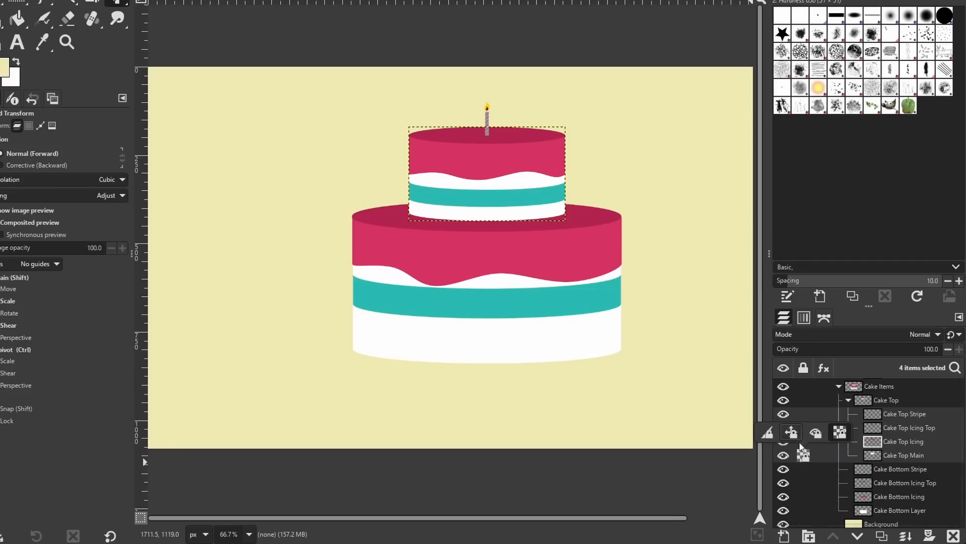
left_click(840, 433)
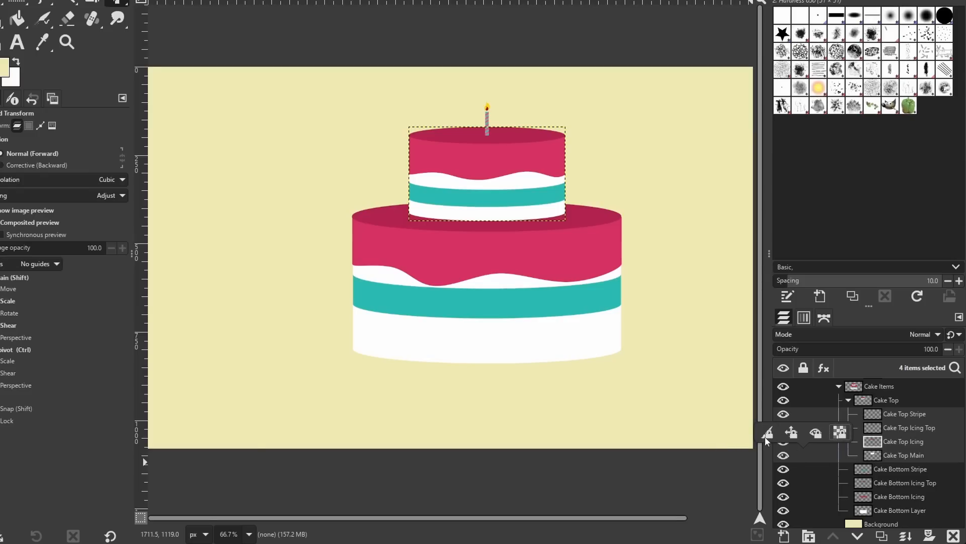
left_click(807, 461)
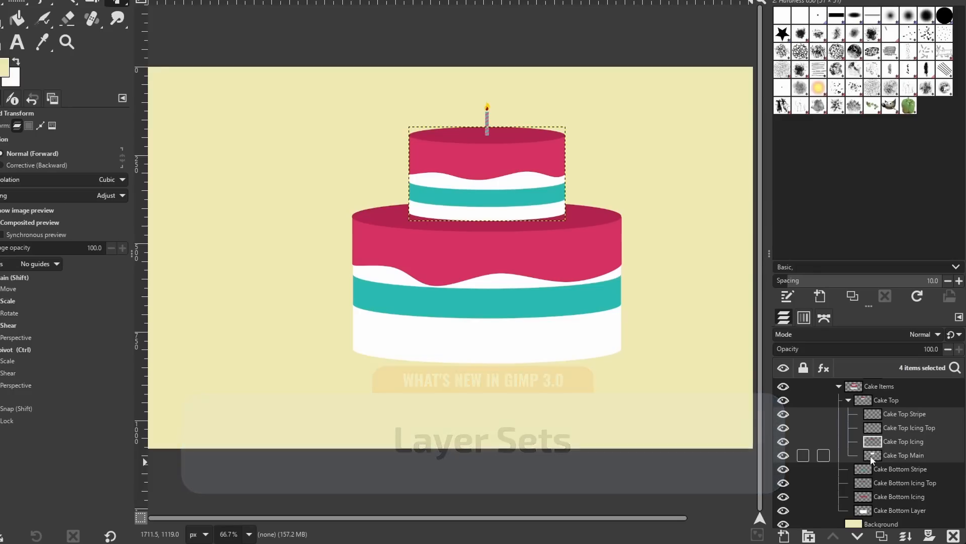
View the layer search and layer set options, close them, and look through the layer list.
left_click(955, 367)
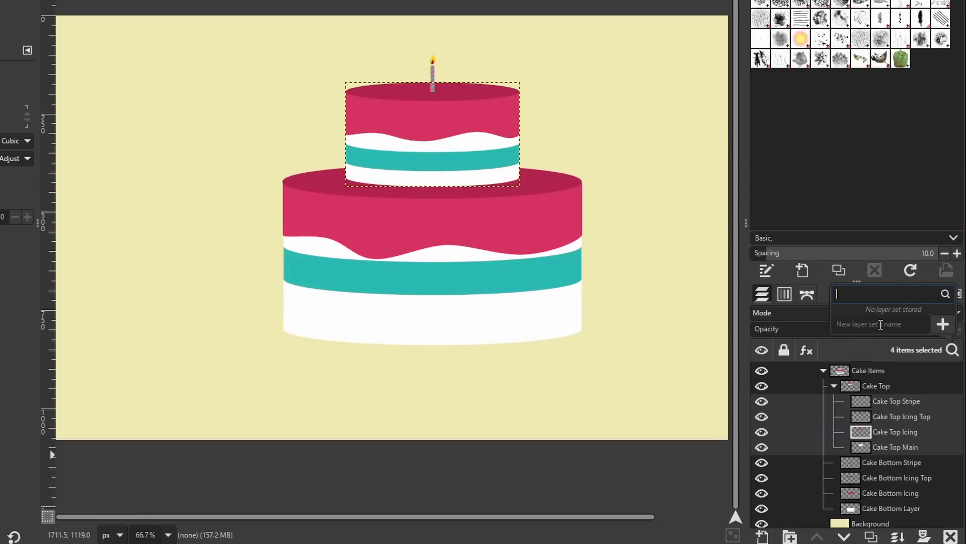
left_click(873, 423)
scroll(903, 431, "up", 1)
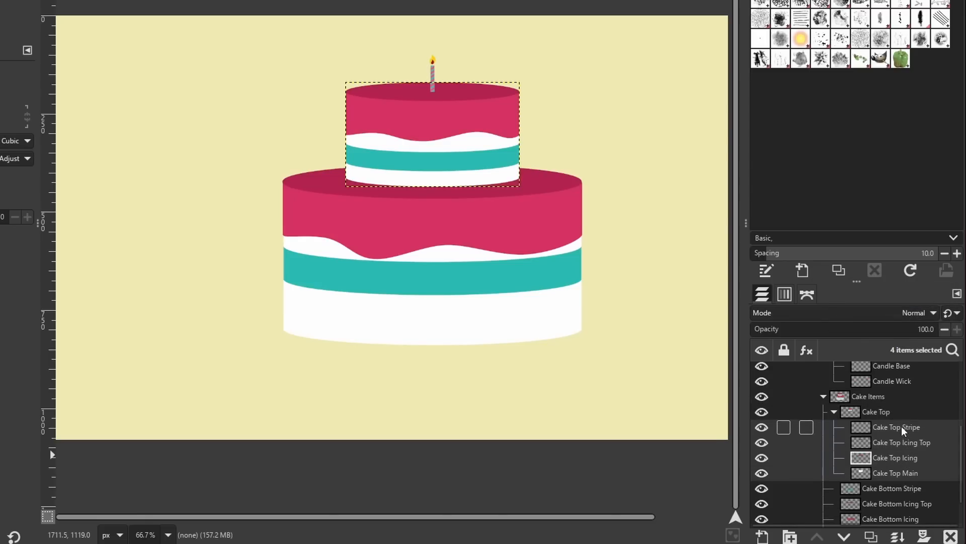
scroll(901, 429, "up", 3)
scroll(888, 438, "down", 5)
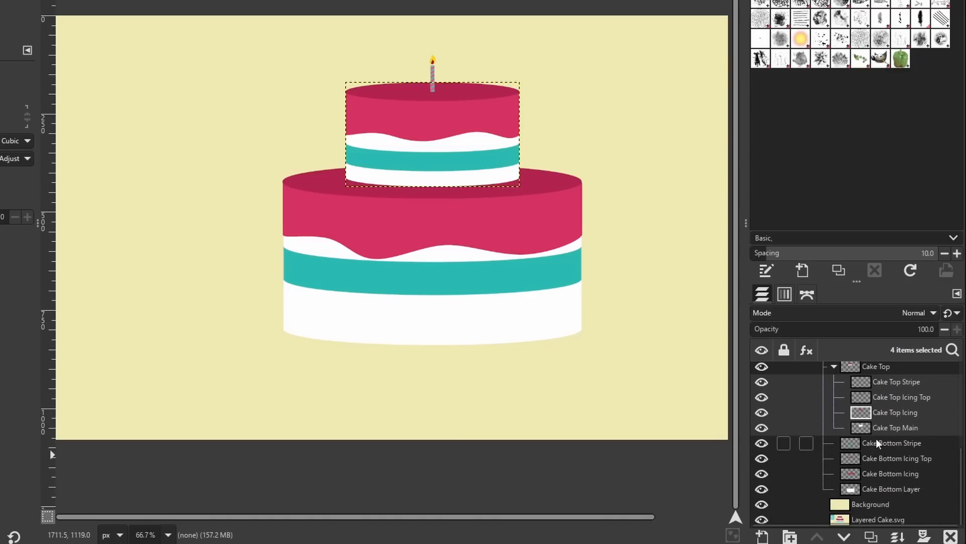
Switch to the Move tool and select the consecutive layers from Cake Top Stripe to Cake Bottom Layer.
left_click(866, 445, "ctrl")
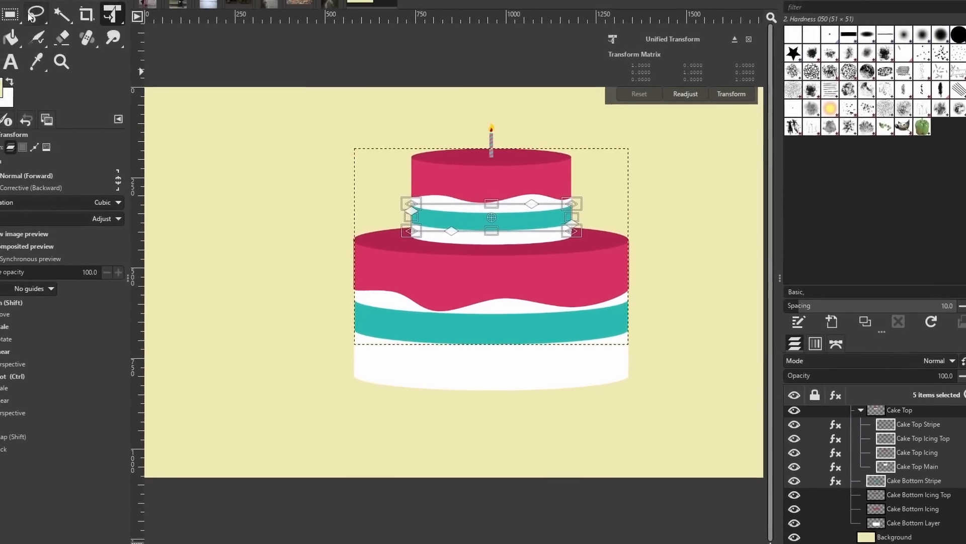
key("m")
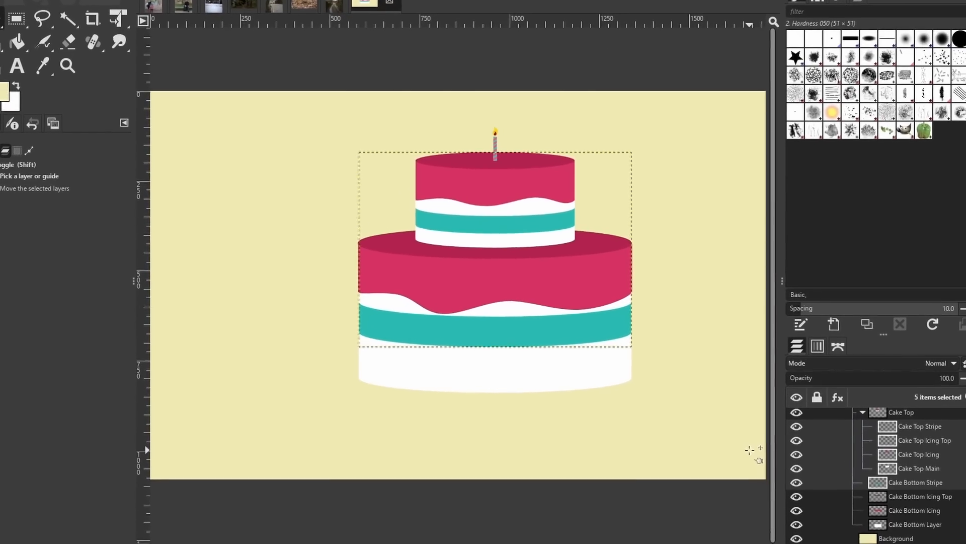
left_click(879, 497, "shift")
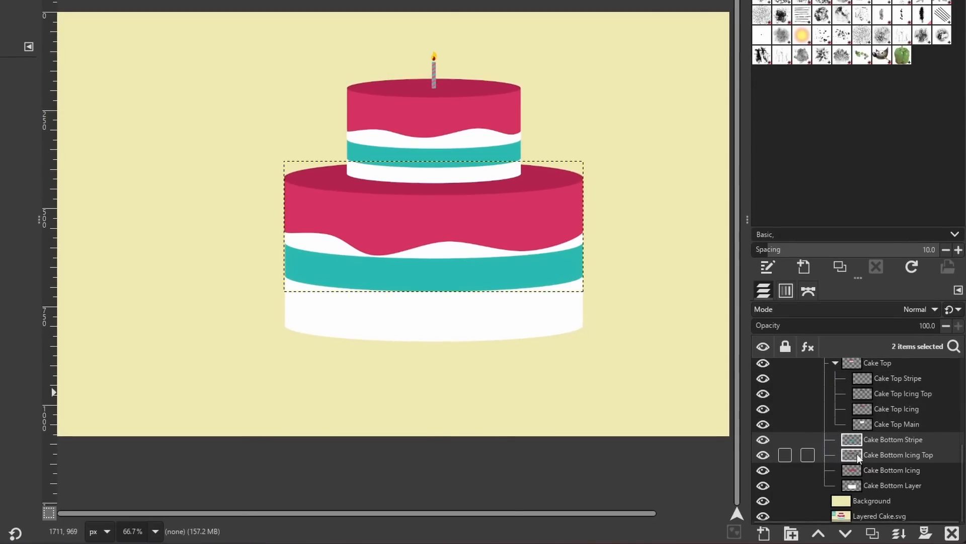
left_click(883, 379)
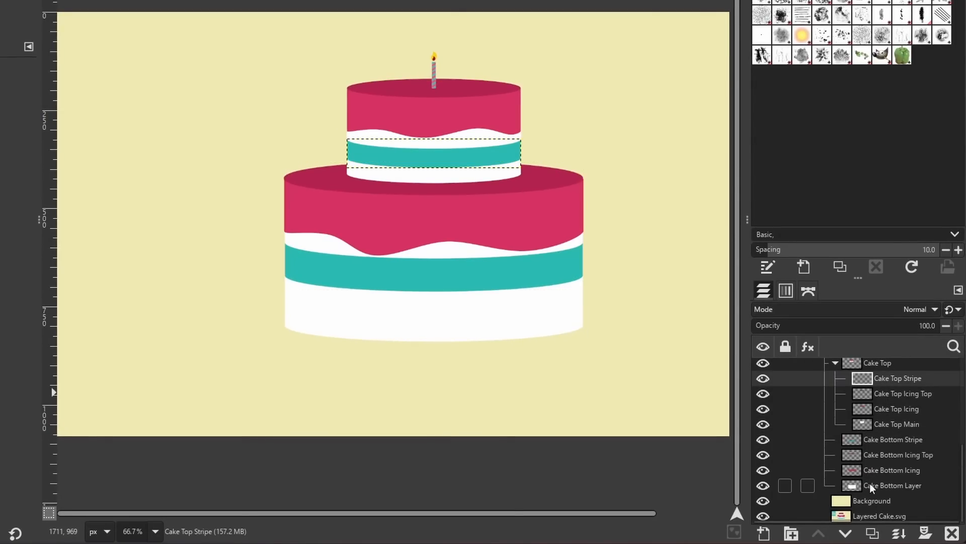
left_click(857, 485, "shift")
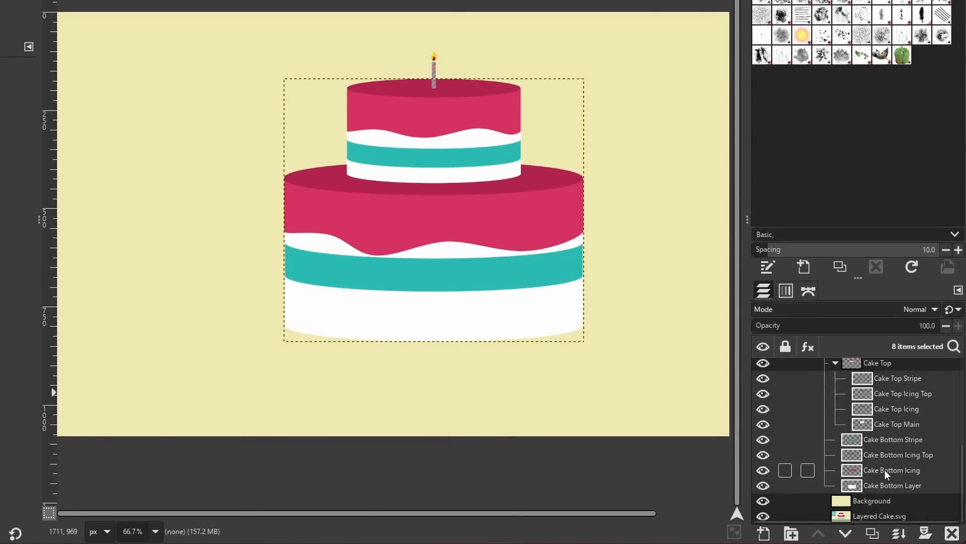
Store the selected cake layers as a layer set named Cake.
left_click(953, 347)
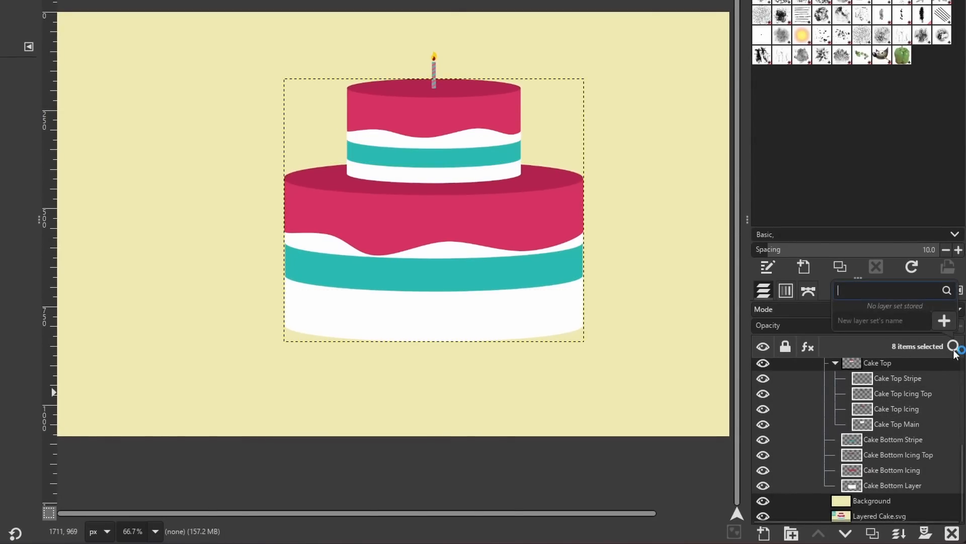
left_click(859, 321)
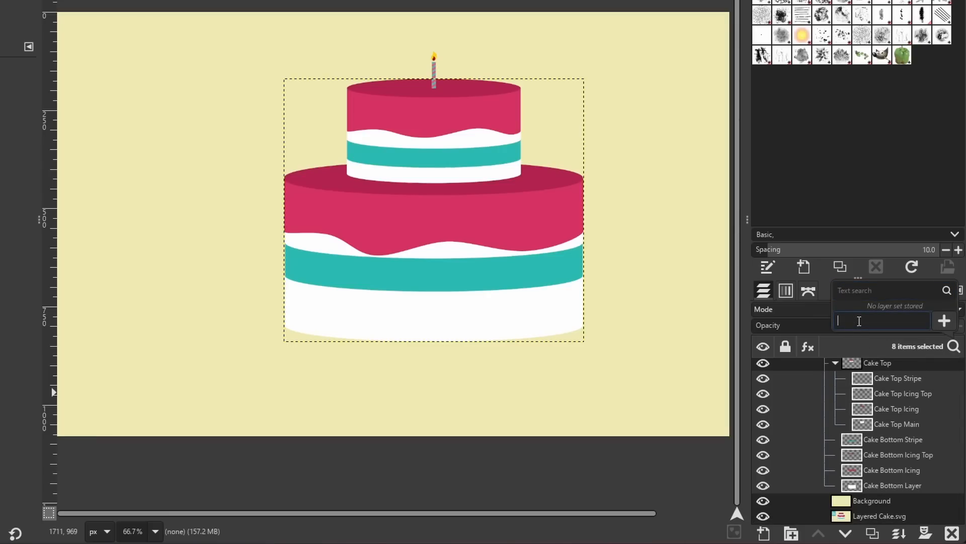
type("Cake")
left_click(945, 321)
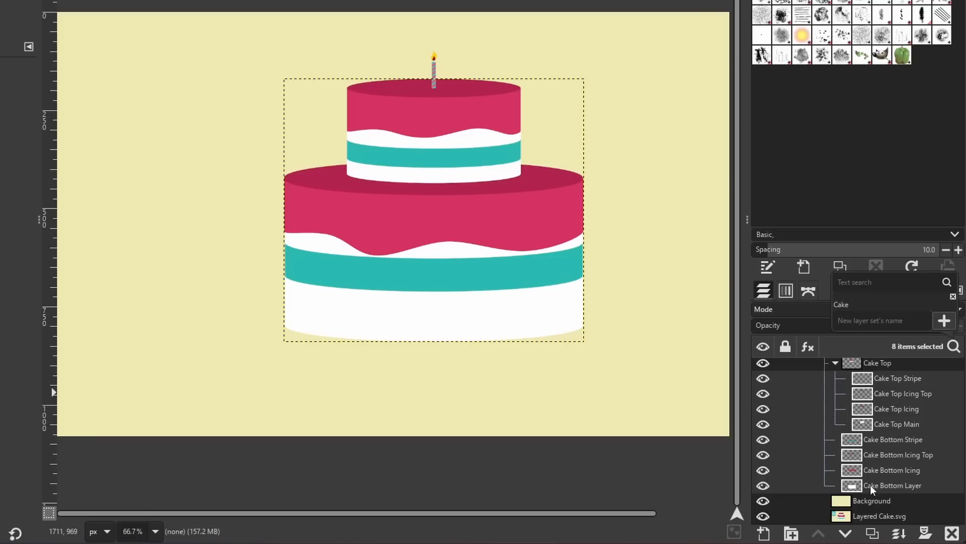
Replace the multi-layer selection with the Candle Wick layer, and finally with only the Flame Inner layer.
scroll(871, 485, "up", 3)
left_click(871, 382)
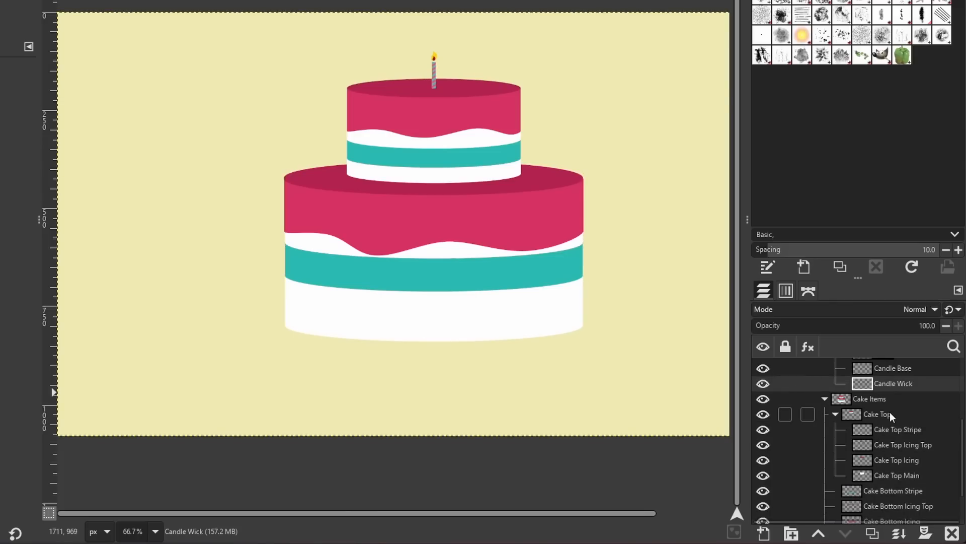
scroll(870, 418, "up", 3)
scroll(858, 428, "up", 2)
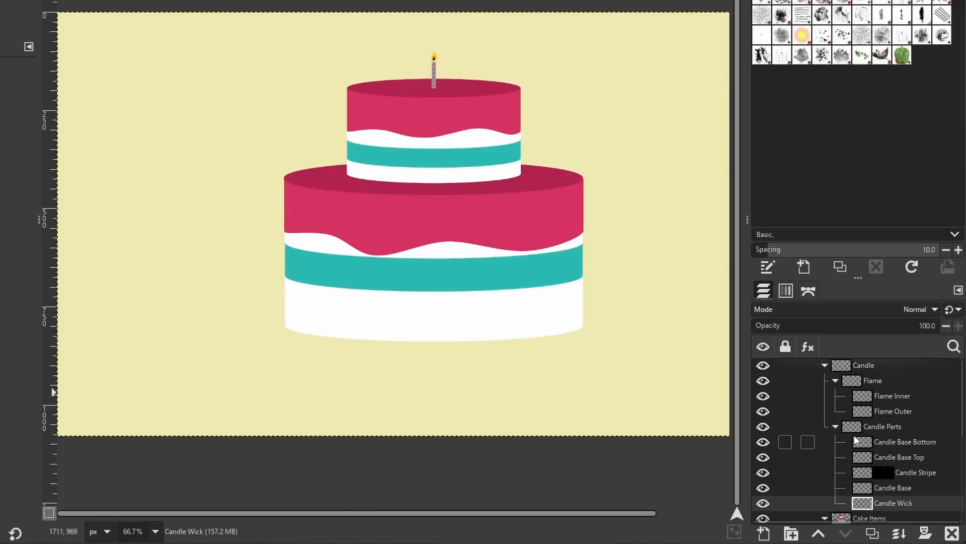
left_click(875, 397)
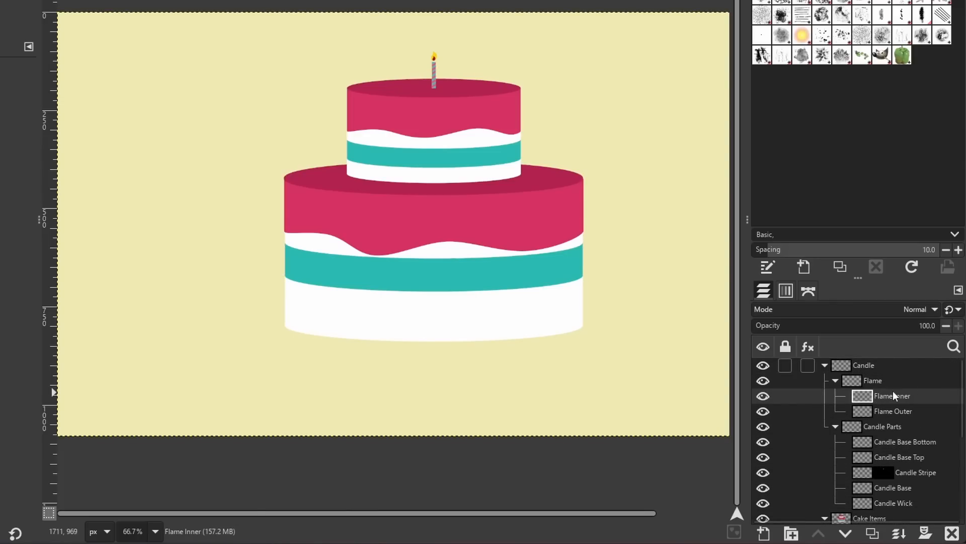
Reselect the layers stored in the Cake layer set and check their selection in the layer list.
left_click(953, 346)
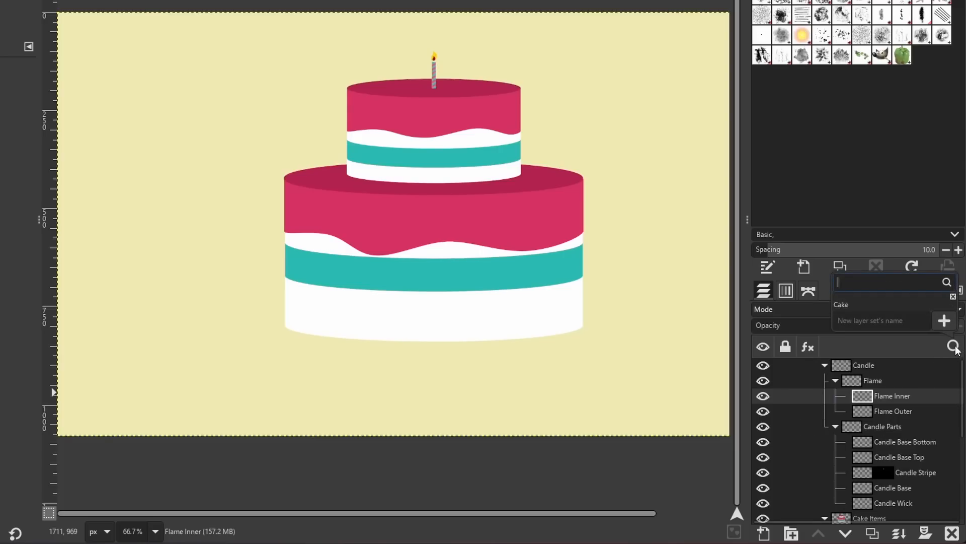
left_click(852, 304)
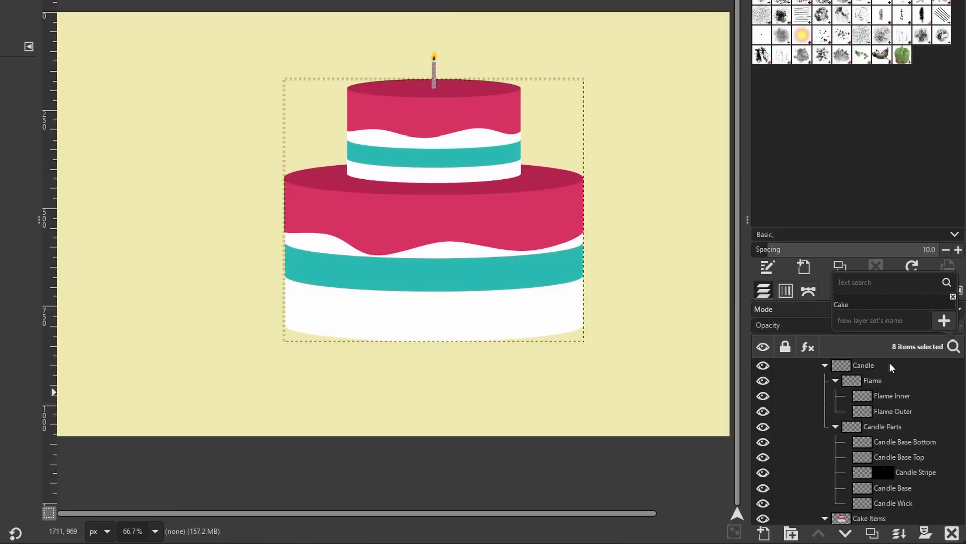
left_click(866, 346)
scroll(904, 394, "down", 6)
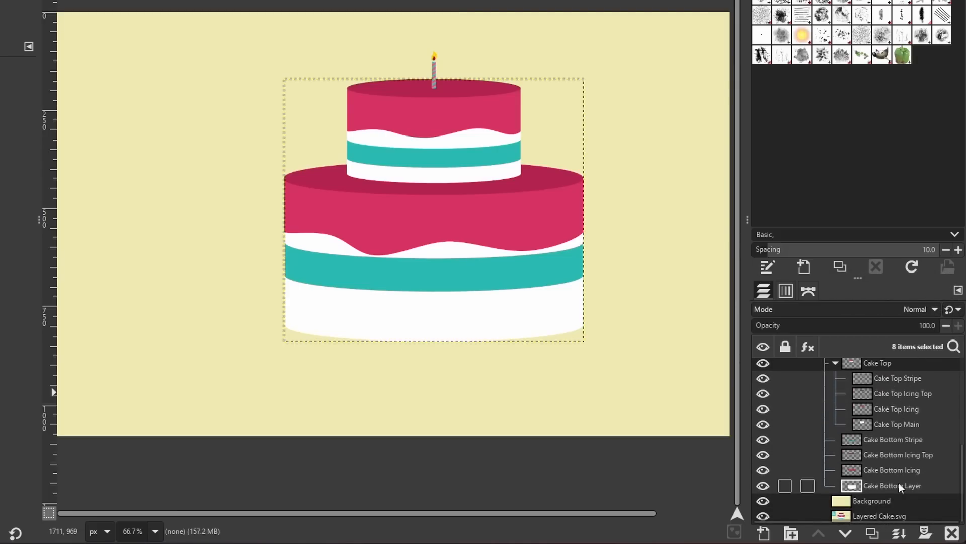
scroll(895, 448, "up", 5)
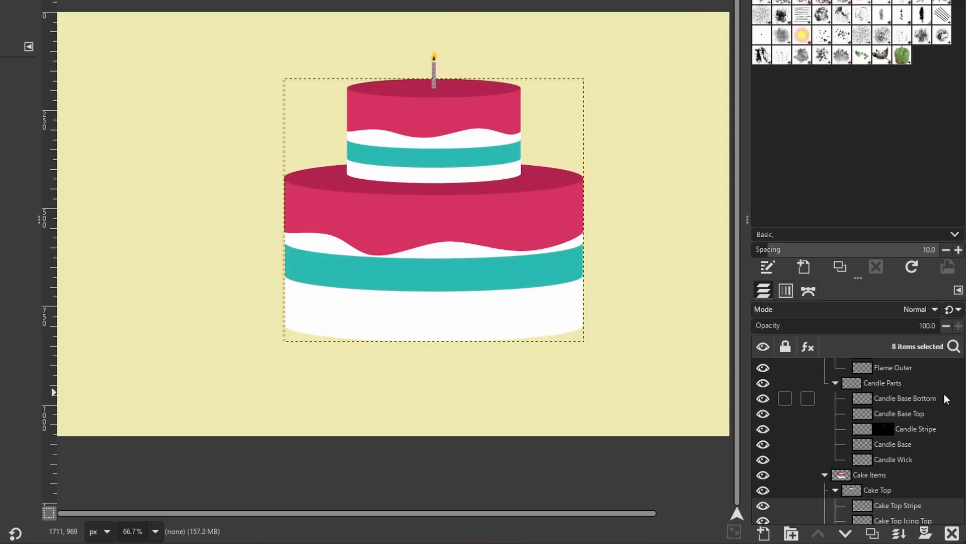
Delete the Cake layer set and select the matching layers with a text search for "flame".
left_click(953, 347)
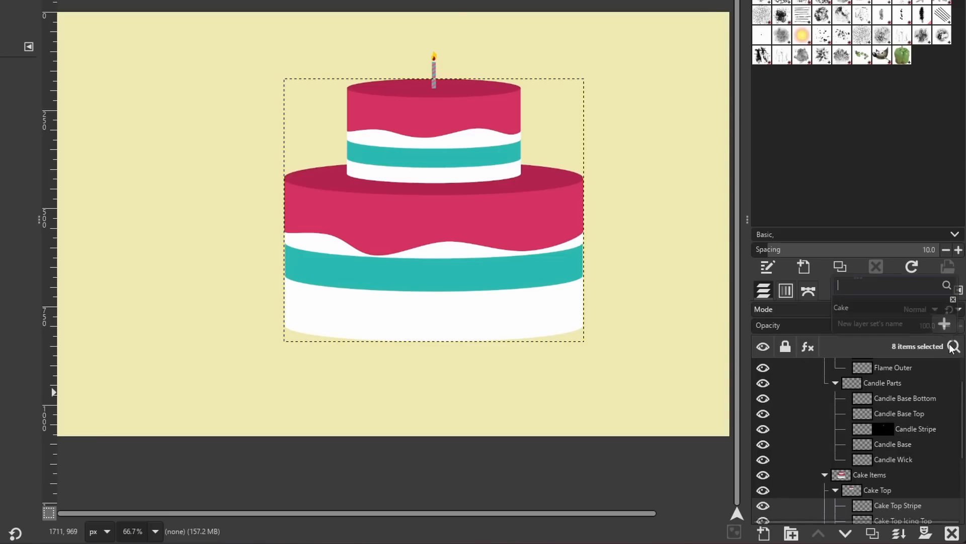
left_click(953, 297)
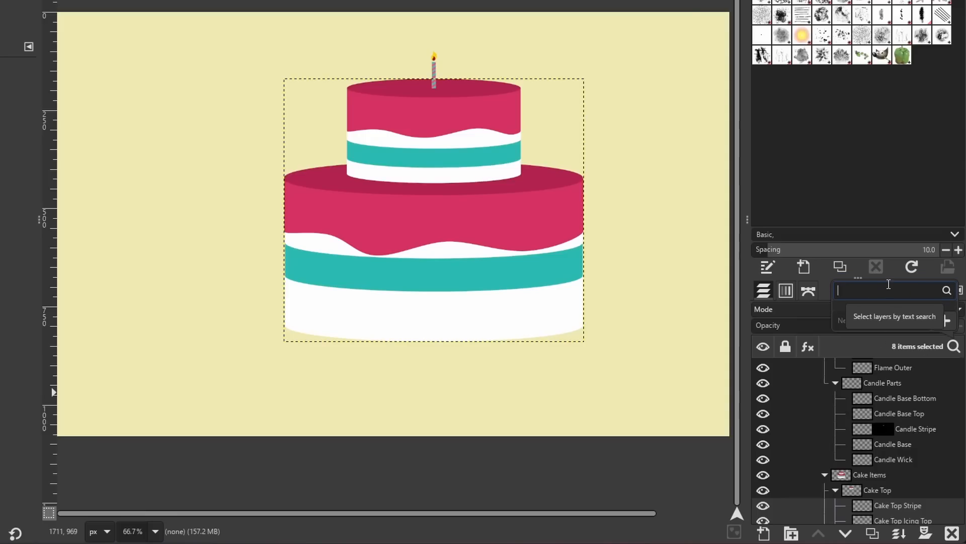
type("flame")
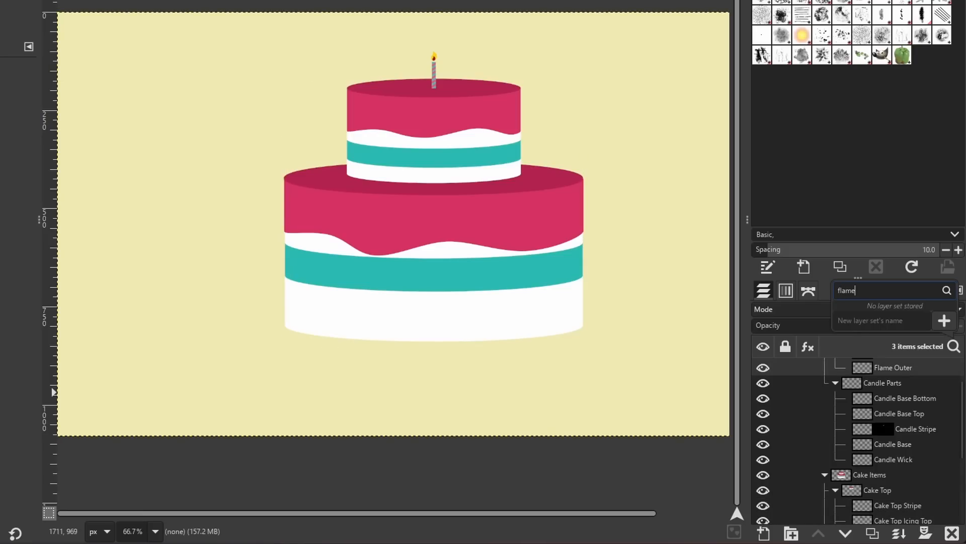
key("Return")
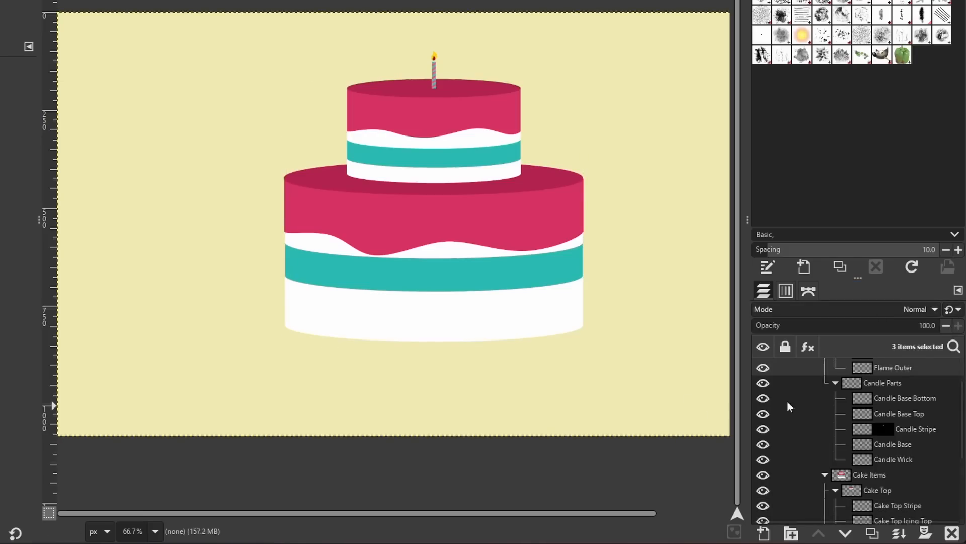
scroll(854, 425, "up", 3)
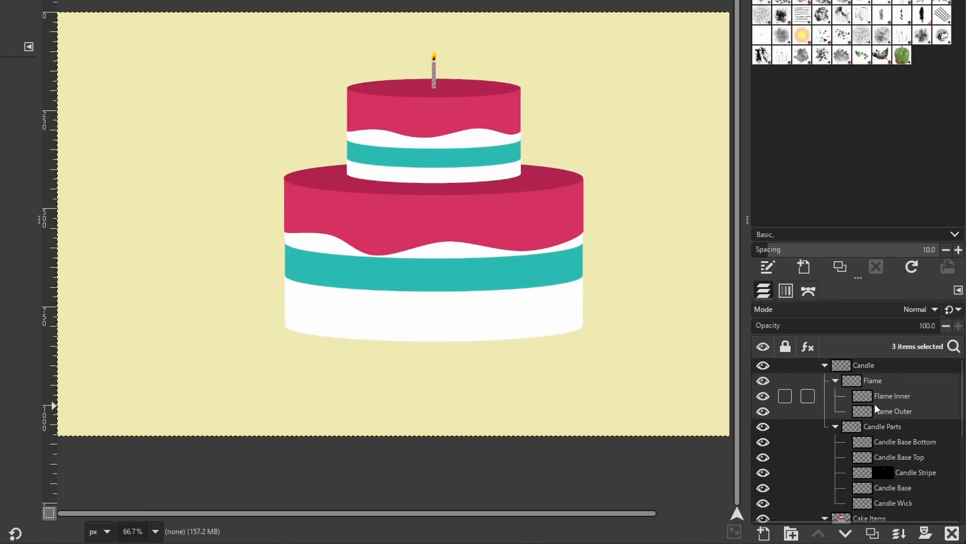
scroll(890, 411, "down", 6)
scroll(875, 448, "up", 5)
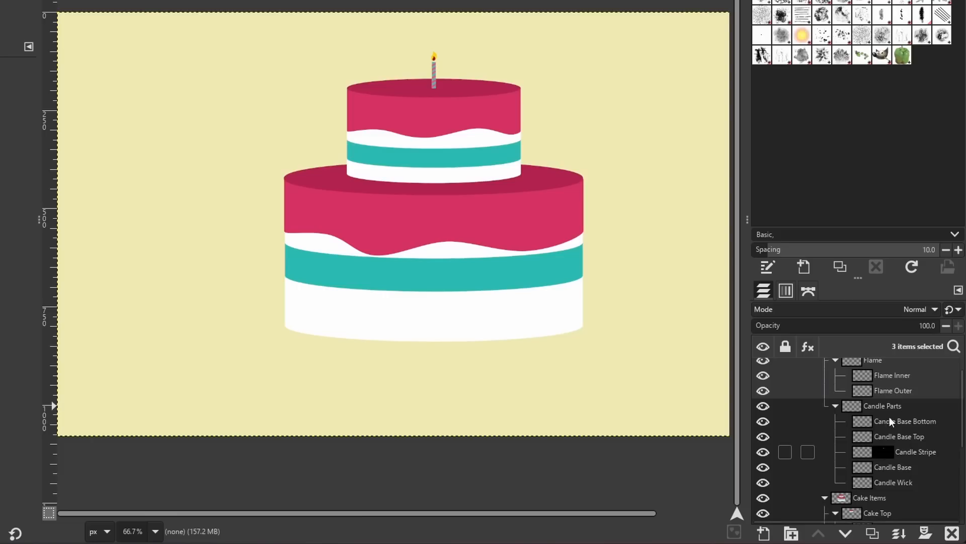
scroll(920, 393, "up", 1)
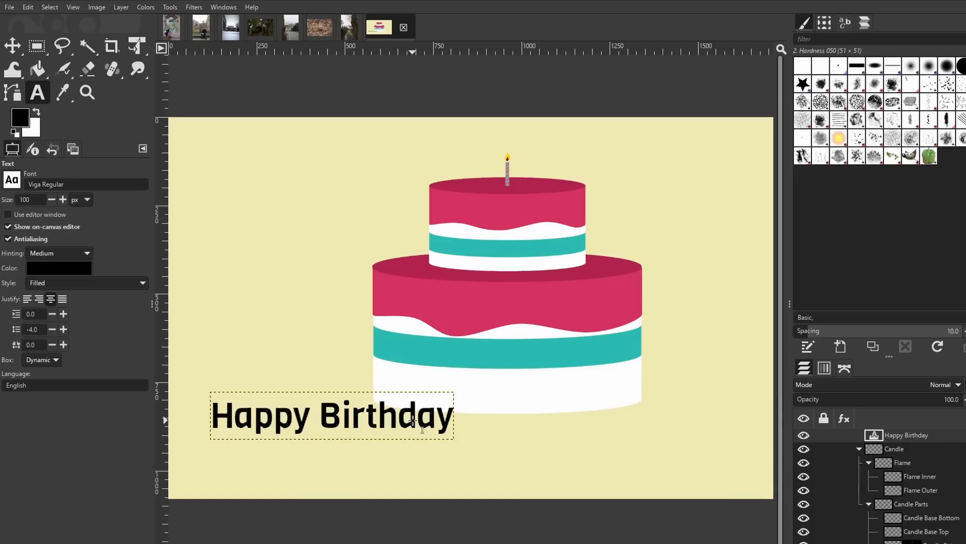
Change the Happy Birthday text to the Outlined style with a solid red outline.
left_click(419, 419)
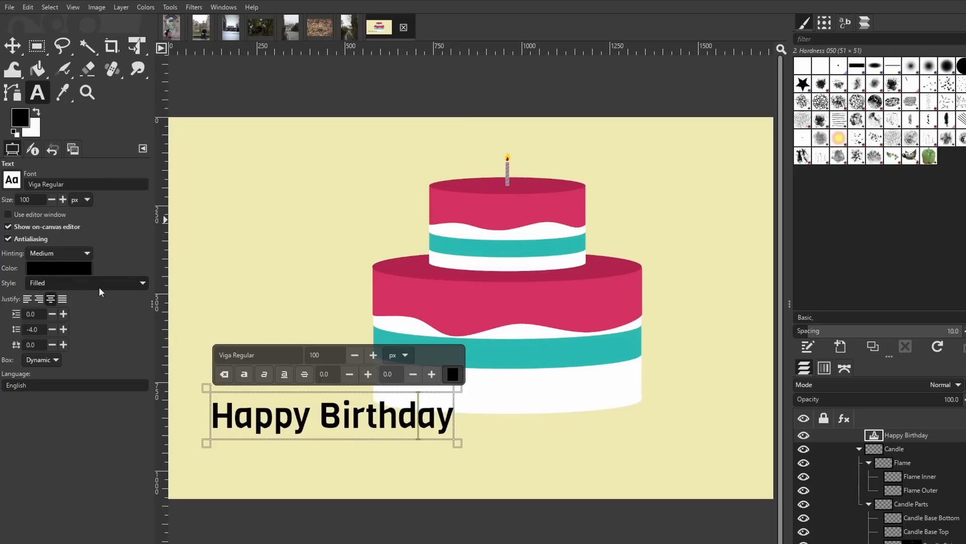
left_click(118, 283)
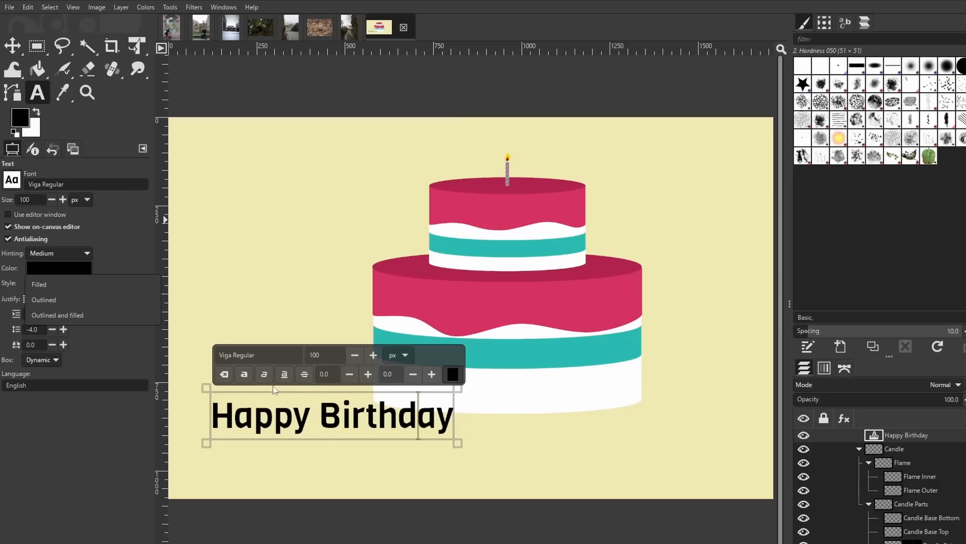
left_click(89, 301)
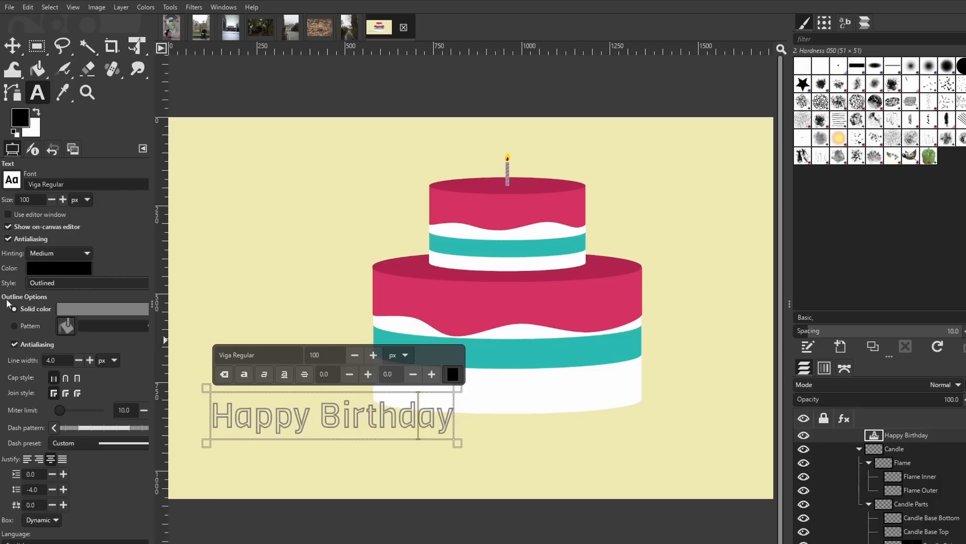
left_click(84, 308)
left_click_drag(412, 320, 495, 201)
left_click(574, 434)
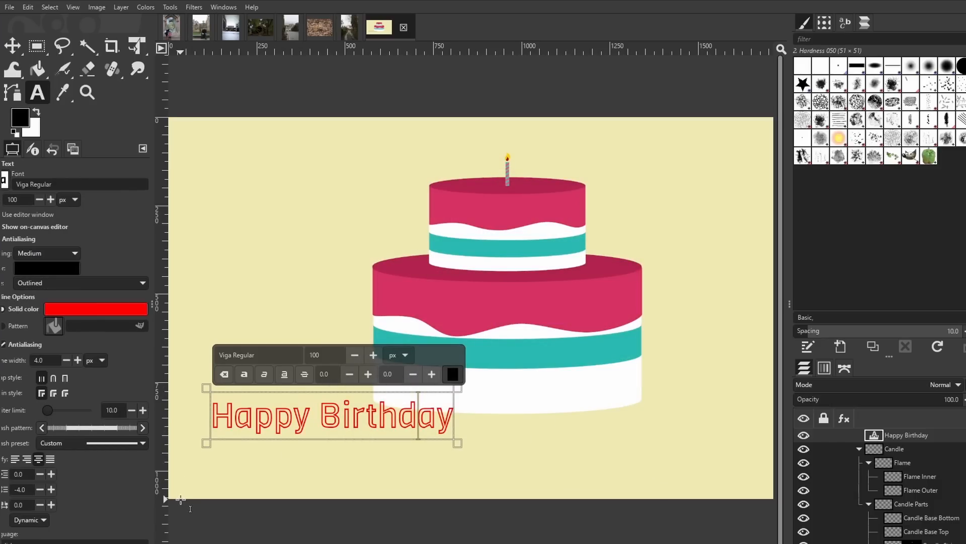
Set the Happy Birthday text style to Outlined and filled, with a solid color outline and the Medium dashes preset.
left_click(28, 324)
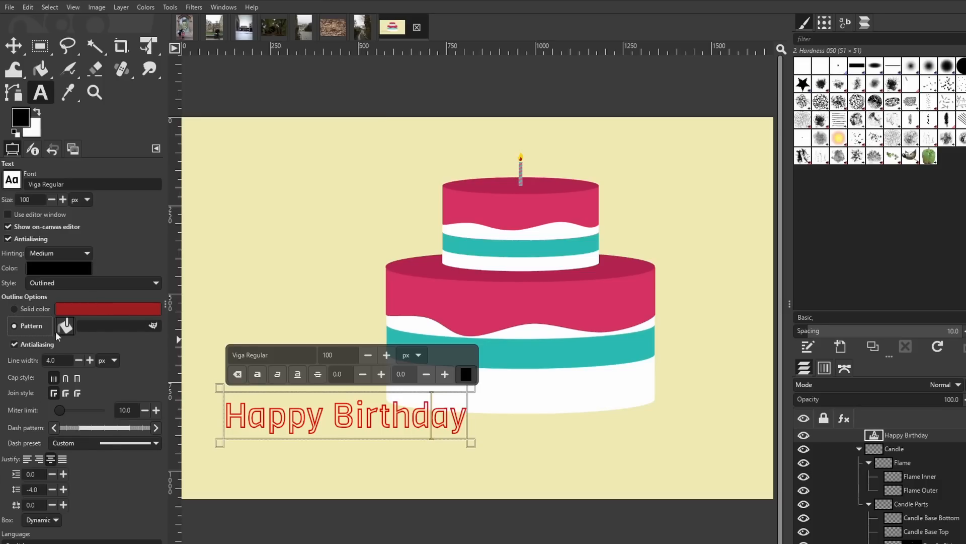
left_click(33, 309)
left_click(110, 282)
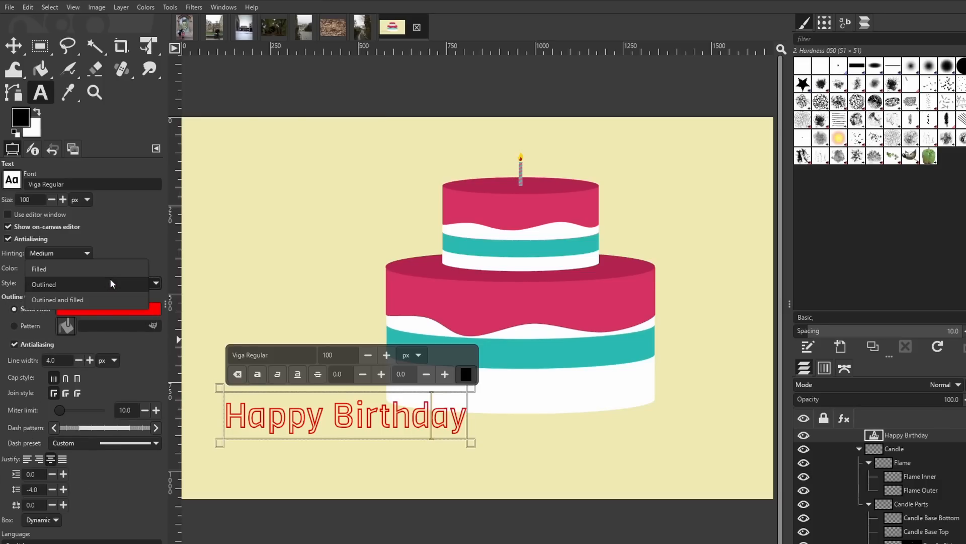
left_click(117, 301)
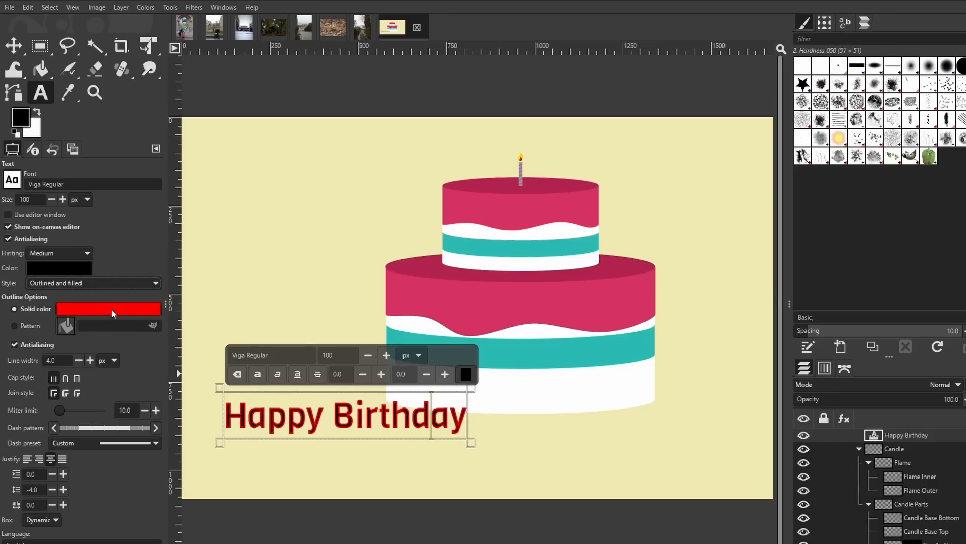
left_click(124, 440)
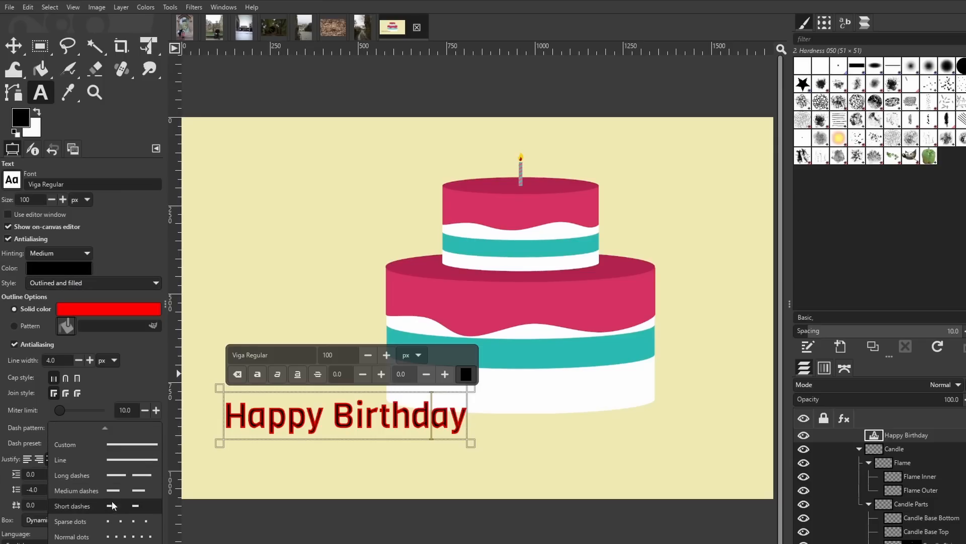
left_click(122, 486)
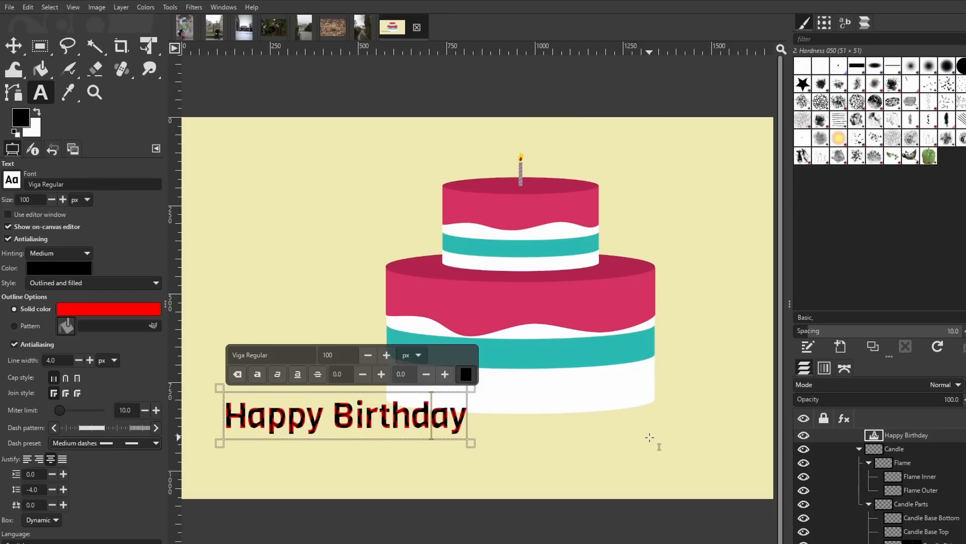
Return the Happy Birthday text to the Filled style and set the word Birthday to 150 px.
left_click(147, 285)
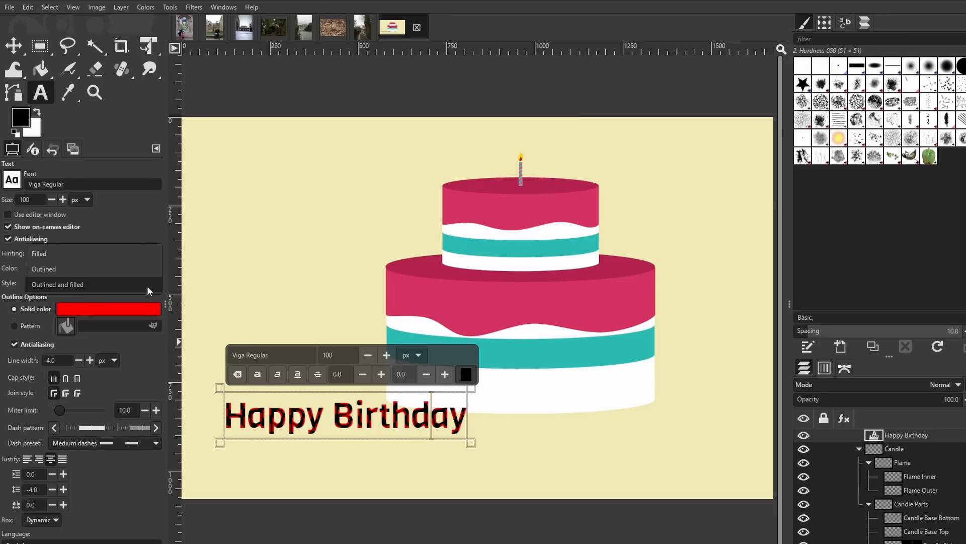
left_click(140, 260)
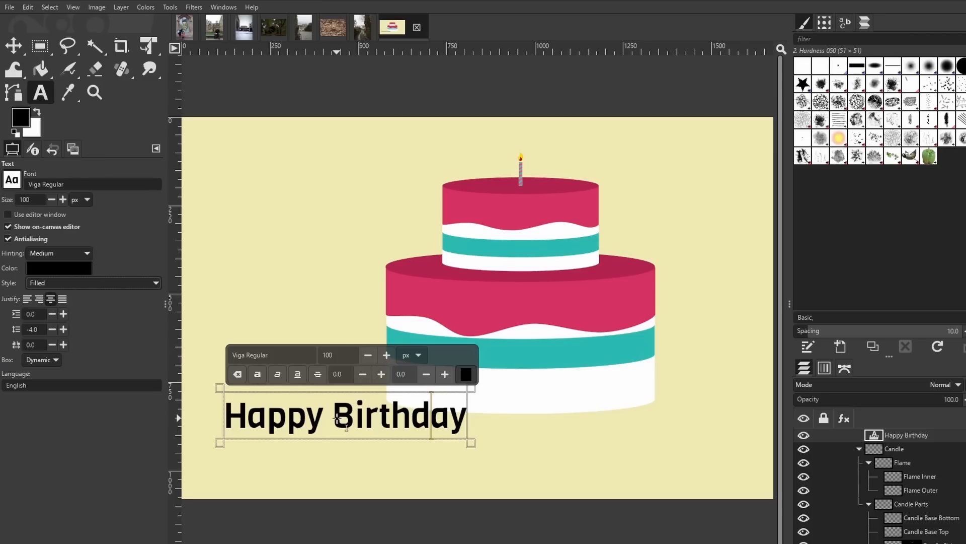
left_click_drag(332, 417, 494, 425)
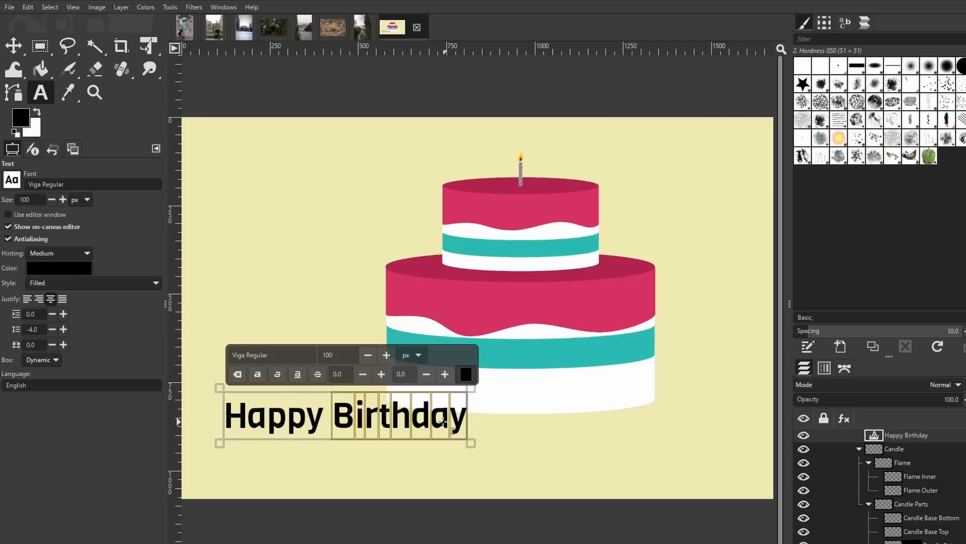
double_click(328, 355)
type("150")
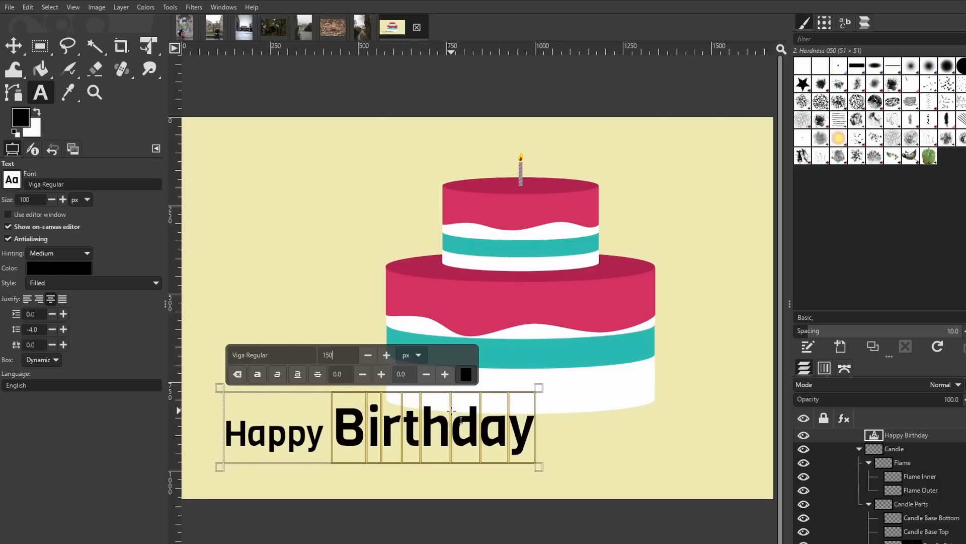
Add a new text layer reading "Hey!" in the empty area beside the top tier of the cake.
left_click(235, 202)
type("Hey!")
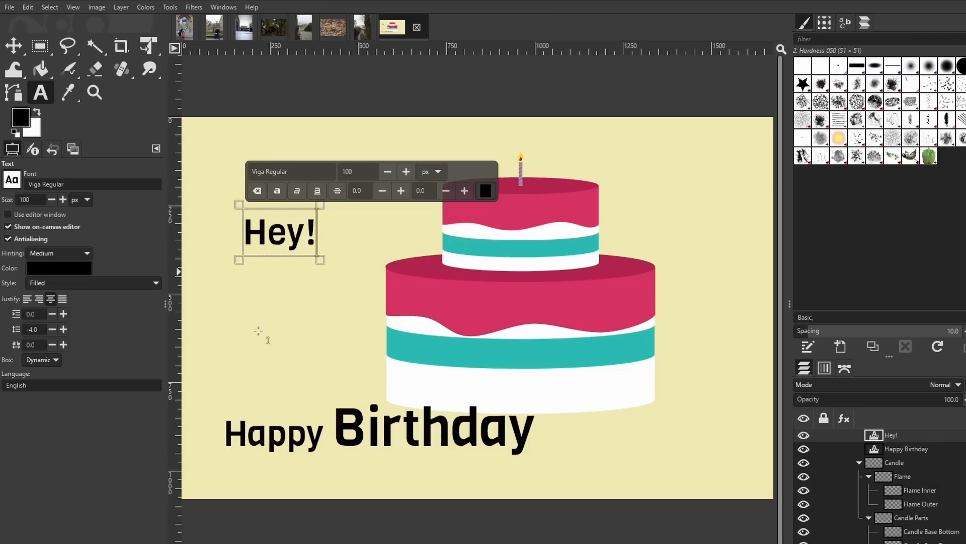
Set the entire Happy Birthday text to 150 px and turn off the on-canvas text editor.
left_click(339, 417)
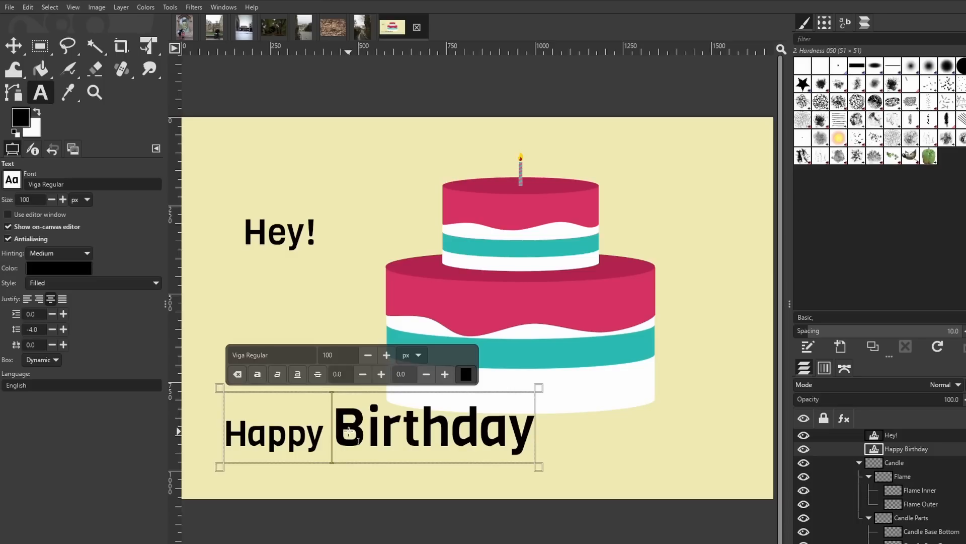
triple_click(269, 427)
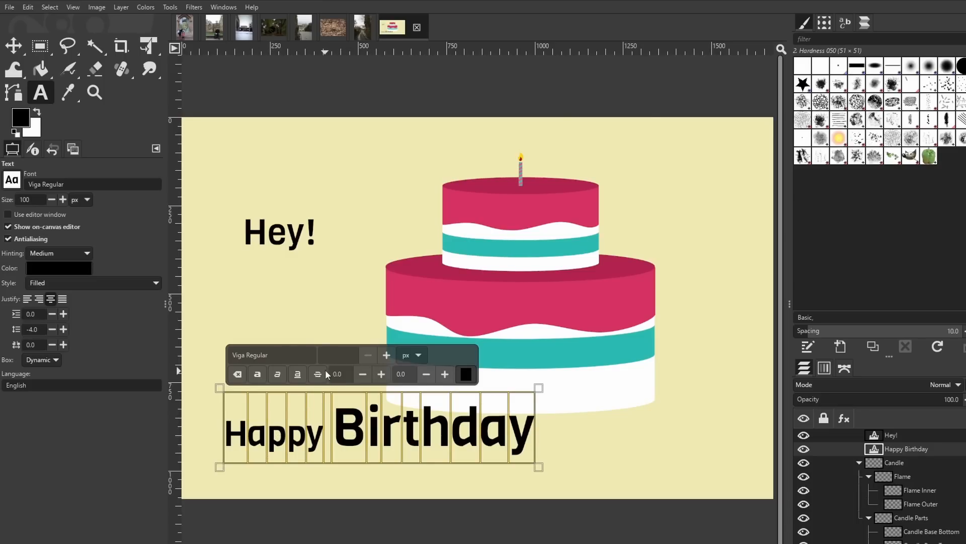
left_click(335, 355)
type("150")
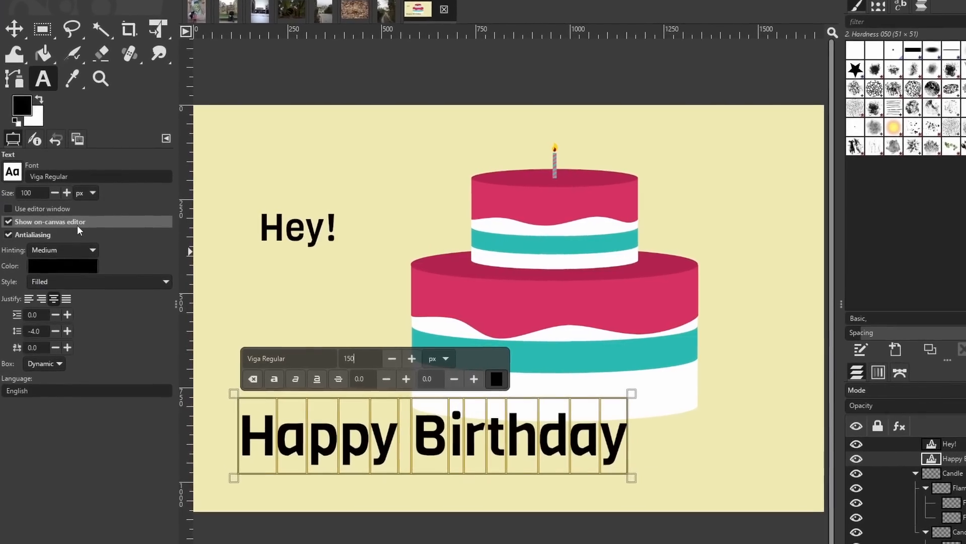
left_click(76, 224)
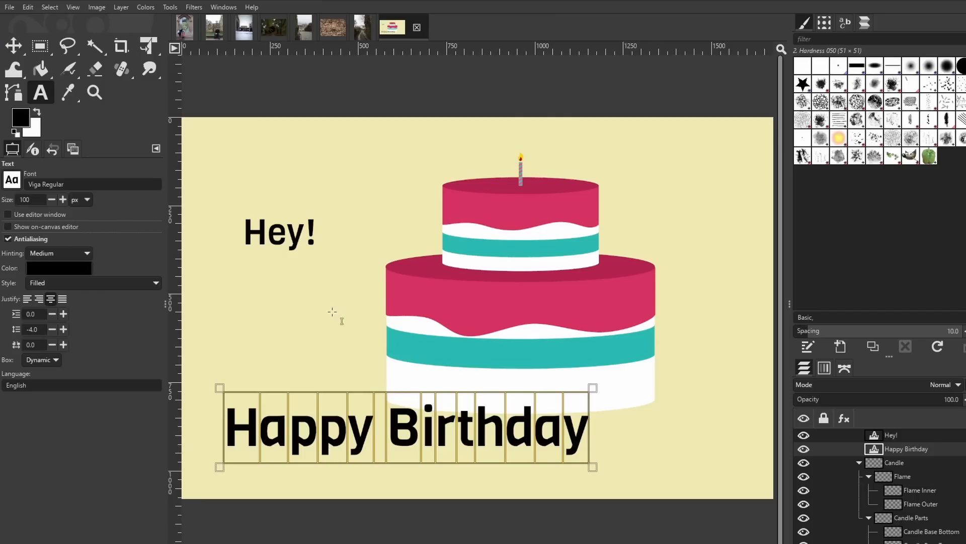
Try Times New Roman Bold on the Happy Birthday text, ending with its font set to Times New Roman Italic.
left_click(11, 182)
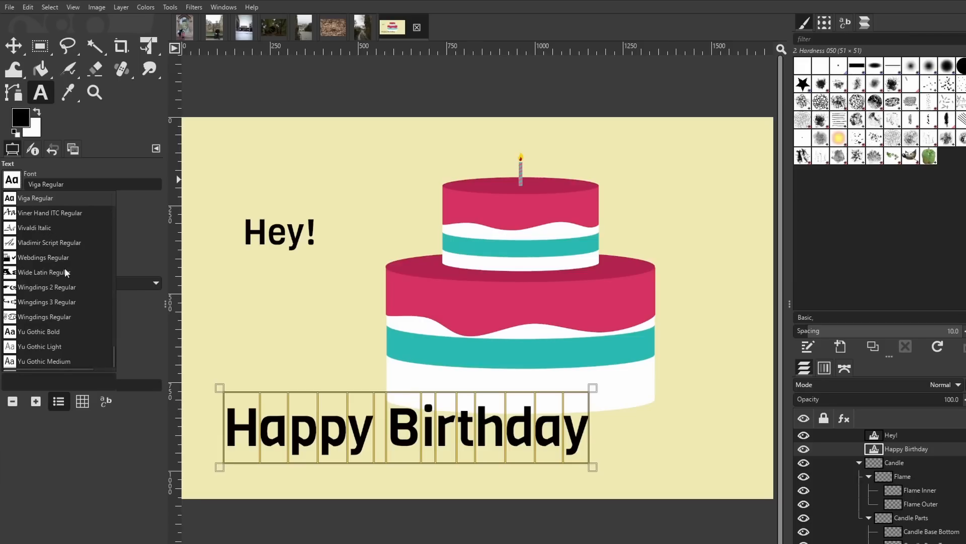
scroll(79, 269, "up", 5)
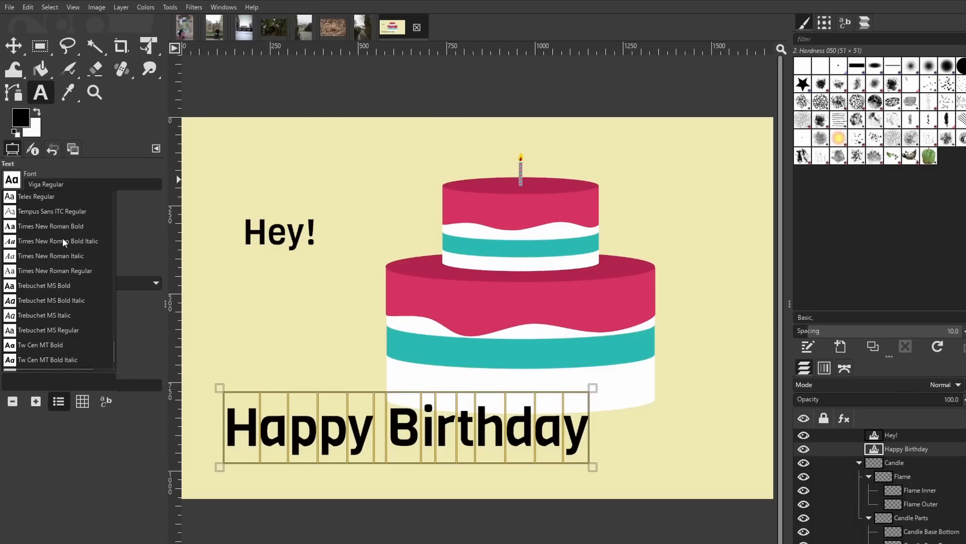
left_click(55, 224)
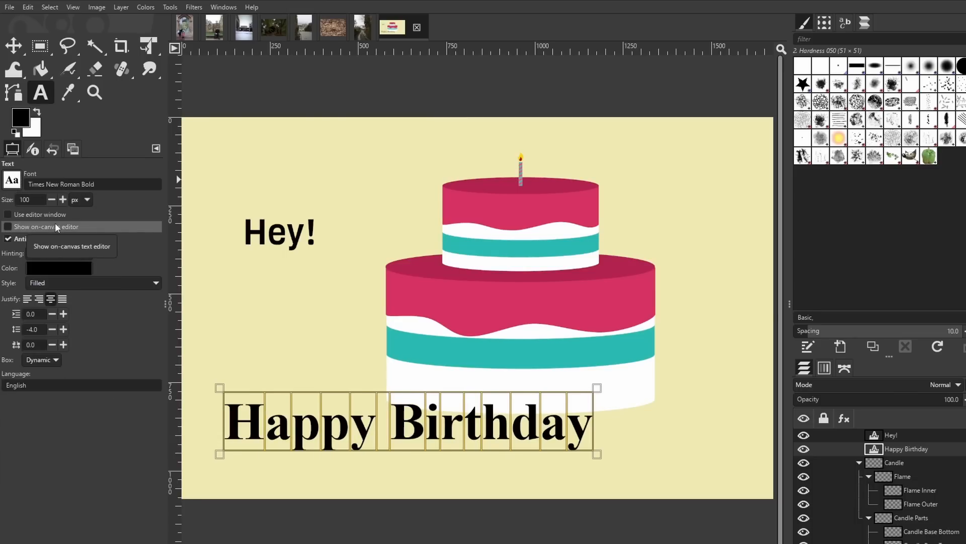
left_click(12, 180)
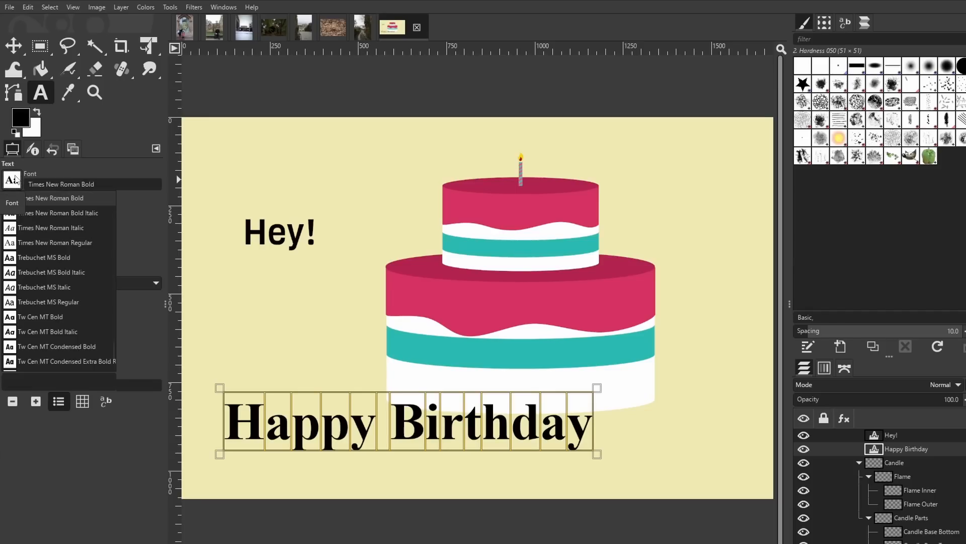
left_click(64, 228)
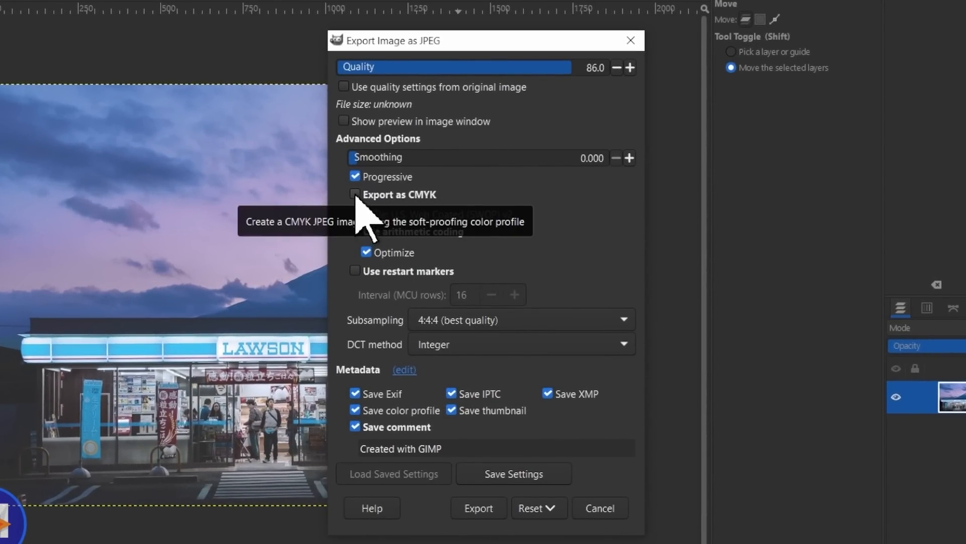
Turn on Export as CMYK in the JPEG export options.
left_click(356, 195)
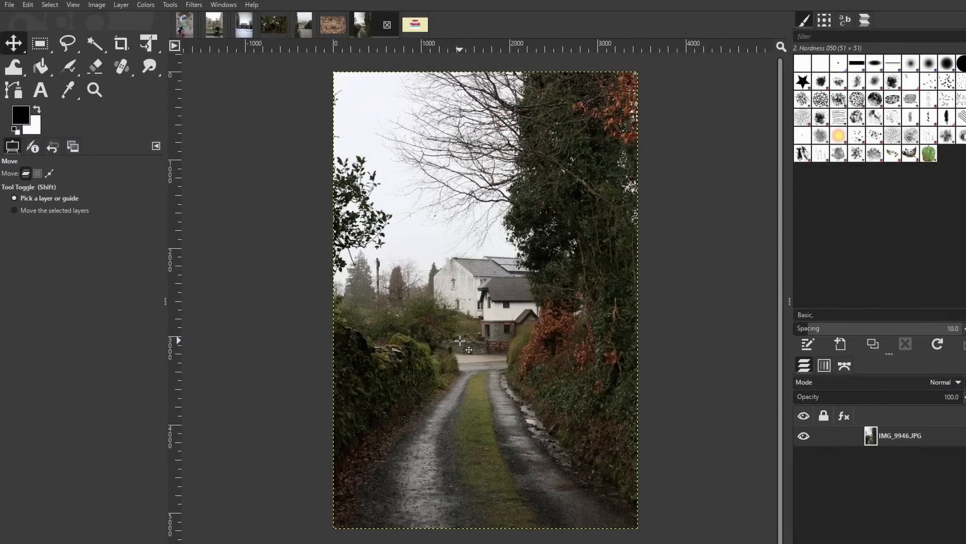
Bring up the birthday cake image and enable snapping to bounding boxes.
left_click(416, 24)
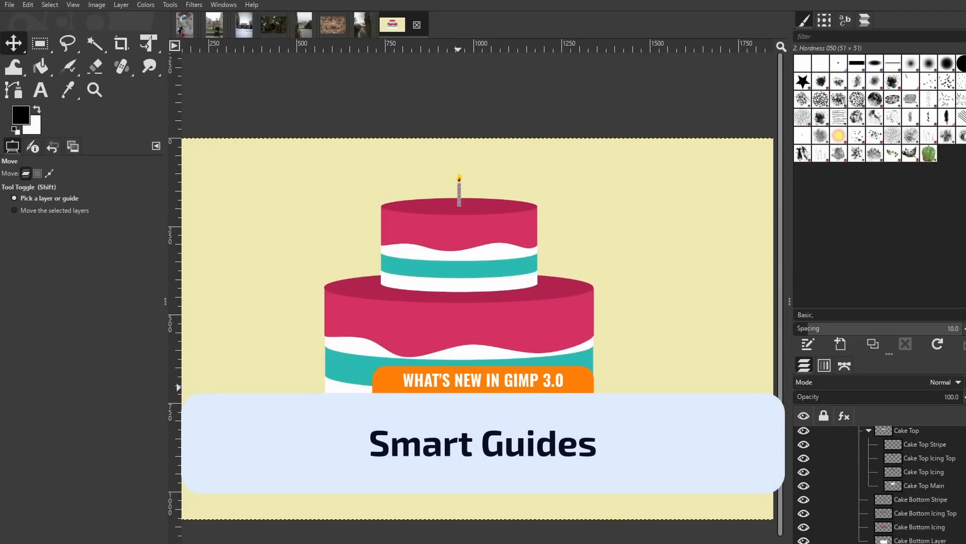
left_click(72, 5)
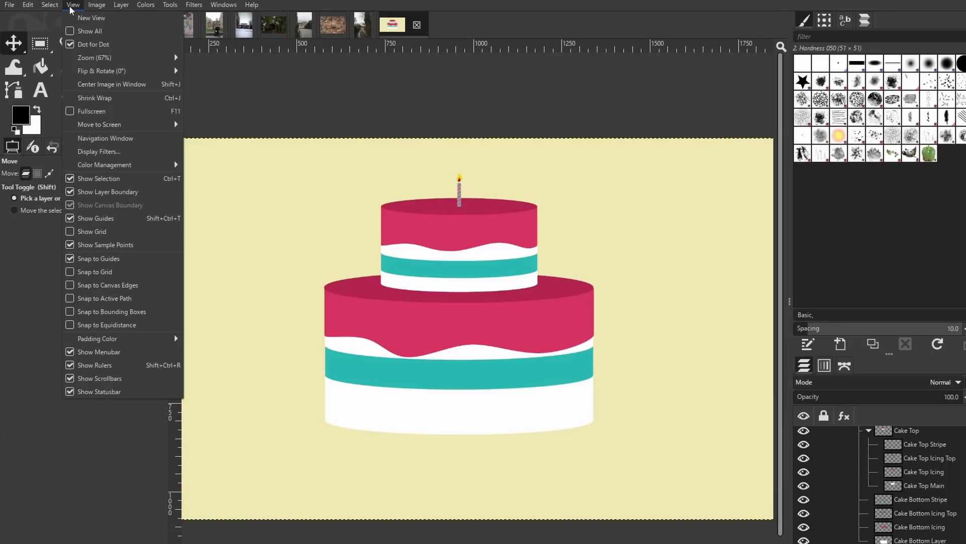
left_click(122, 311)
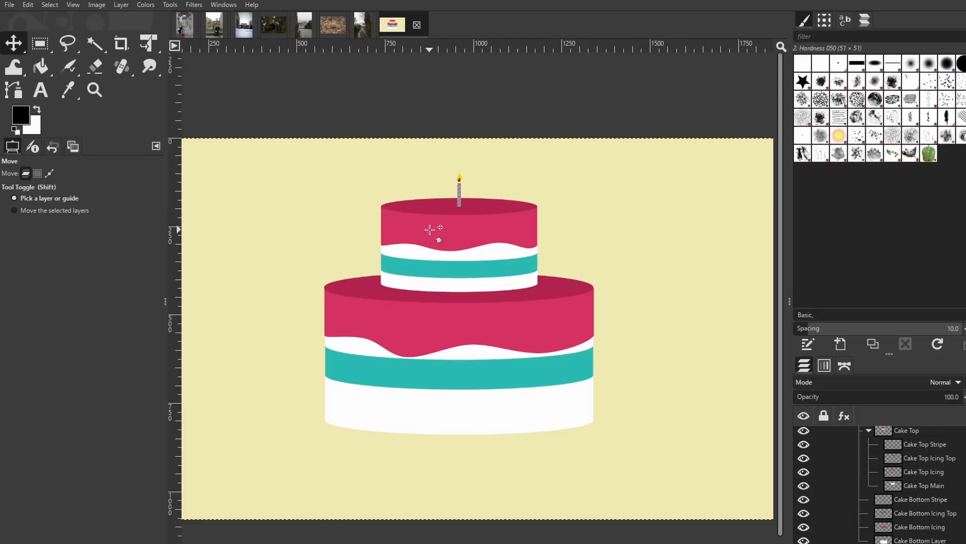
Move the Cake Top Icing layer sideways to line up with the bottom tier's left edge, and back toward the top tier.
left_click(464, 222)
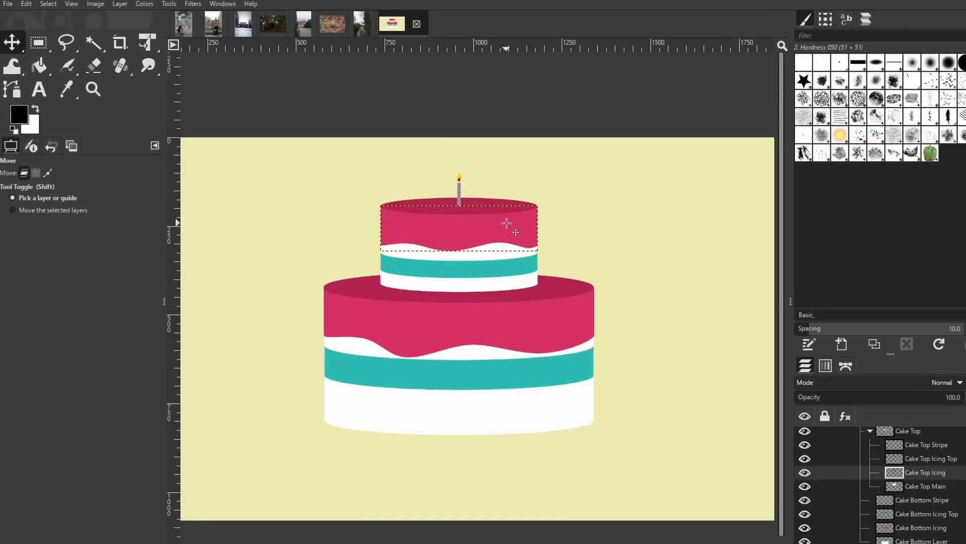
left_click_drag(508, 216, 450, 210)
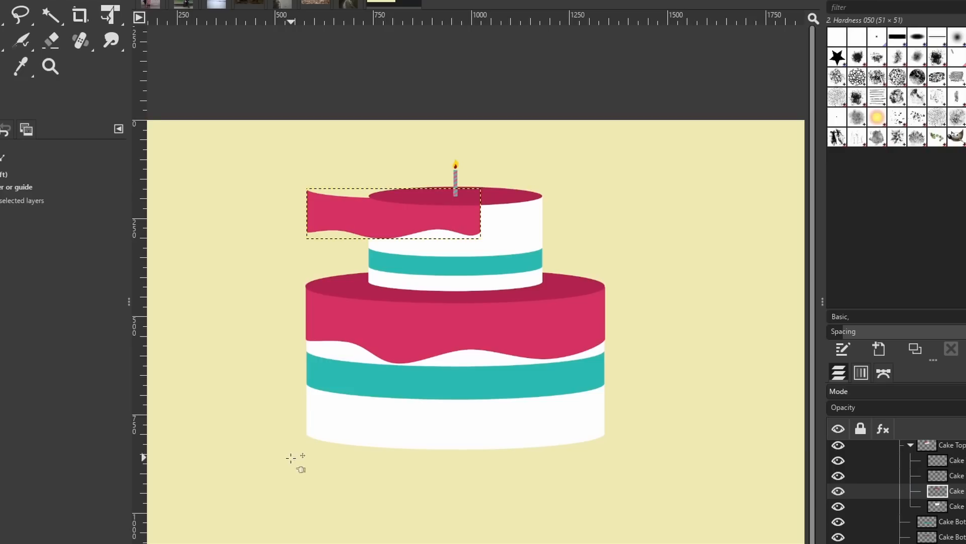
left_click_drag(394, 223, 450, 225)
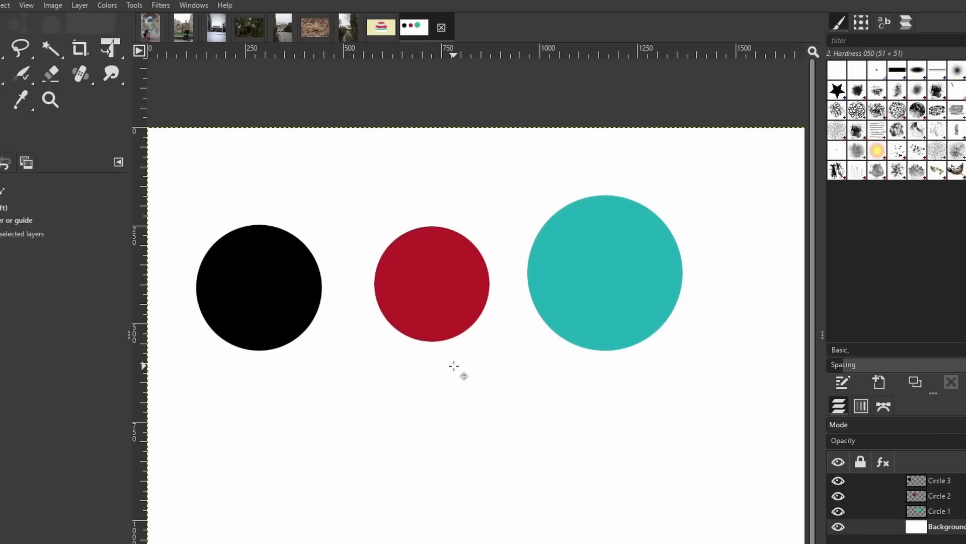
Enable Snap to Equidistance and move the black and teal circles so both are evenly spaced from the red circle.
left_click(29, 6)
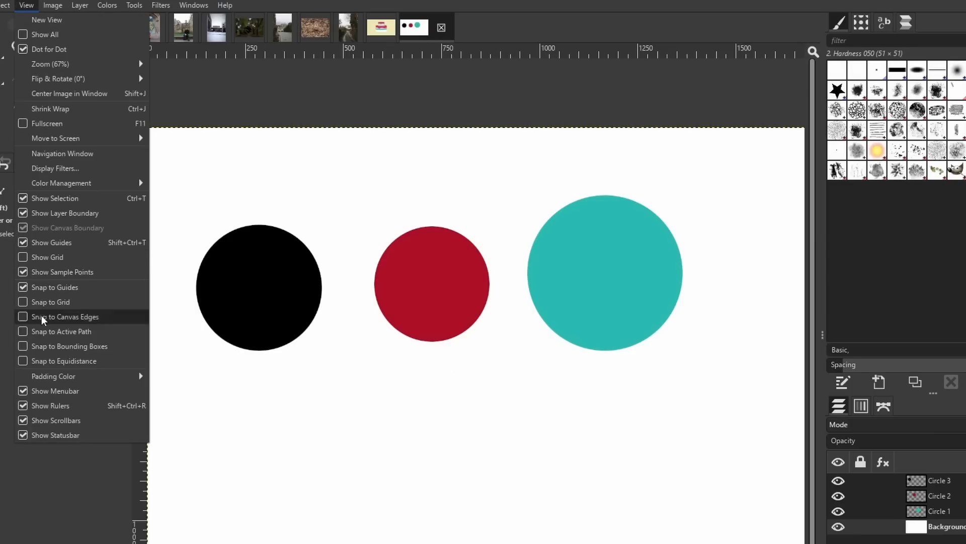
left_click(51, 361)
left_click_drag(220, 311, 257, 307)
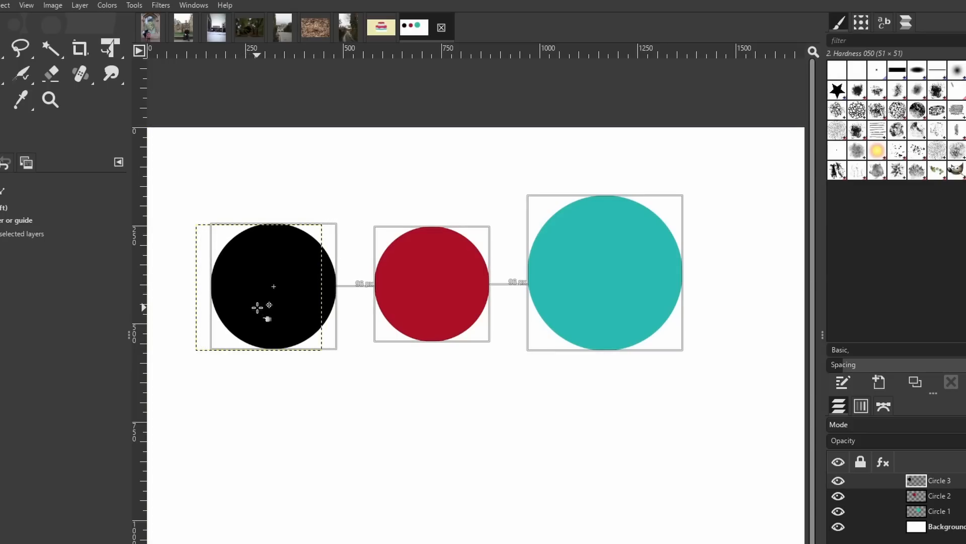
left_click_drag(257, 307, 236, 301)
left_click_drag(586, 280, 613, 283)
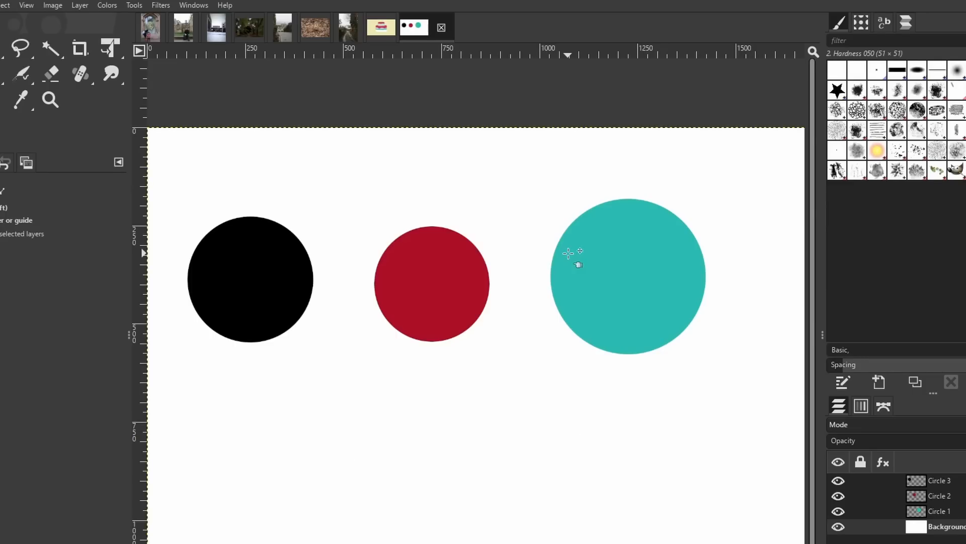
Copy the teal Circle 1 layer and paste the copy in place.
left_click(569, 253)
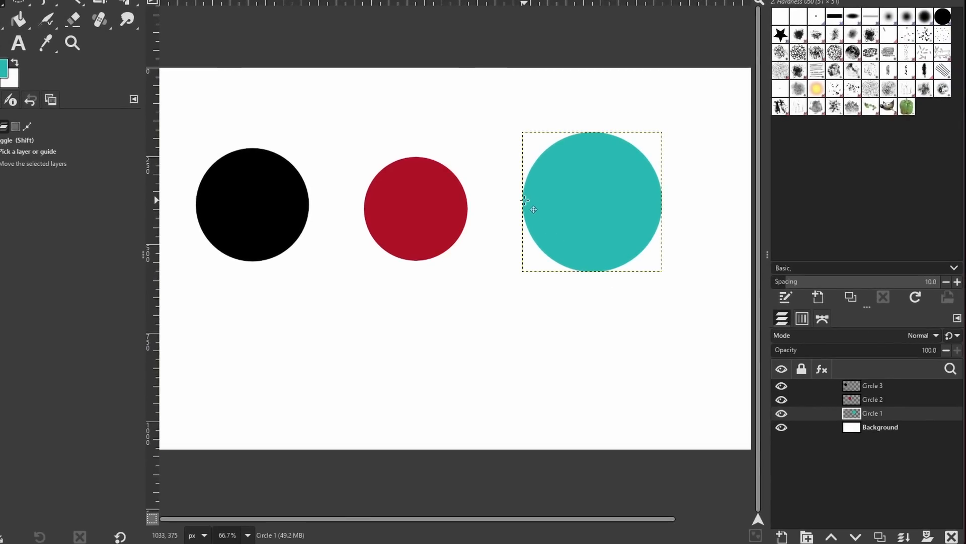
key("ctrl+c")
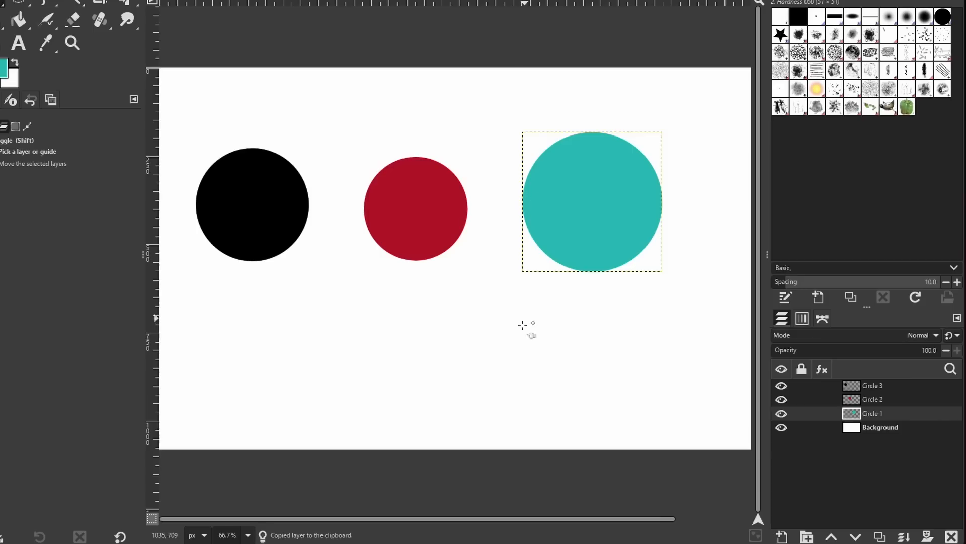
key("ctrl+v")
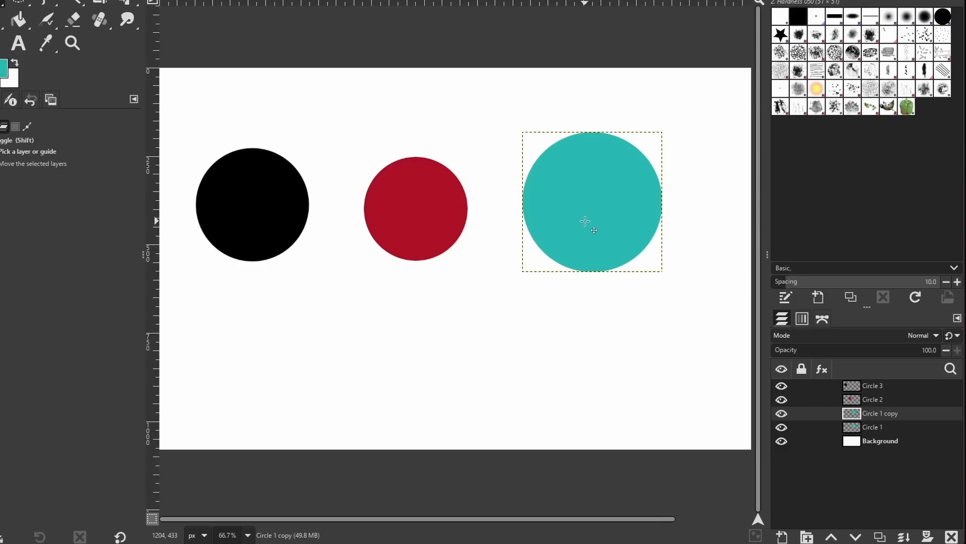
Switch to the fox photo IMG_0459.JPG and draw a loose Free Select outline around the whole fox.
left_click(312, 20)
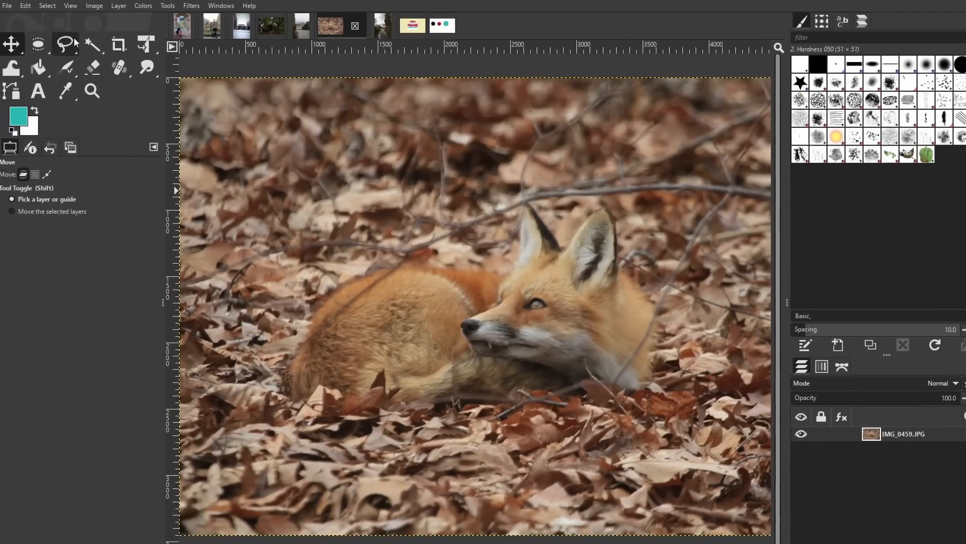
left_click(74, 44)
left_click(306, 292)
mouse_move(293, 316)
left_mouse_down()
mouse_move(382, 433)
mouse_move(600, 418)
mouse_move(673, 374)
mouse_move(698, 302)
mouse_move(650, 218)
mouse_move(603, 190)
mouse_move(557, 199)
mouse_move(499, 185)
mouse_move(309, 290)
left_mouse_up()
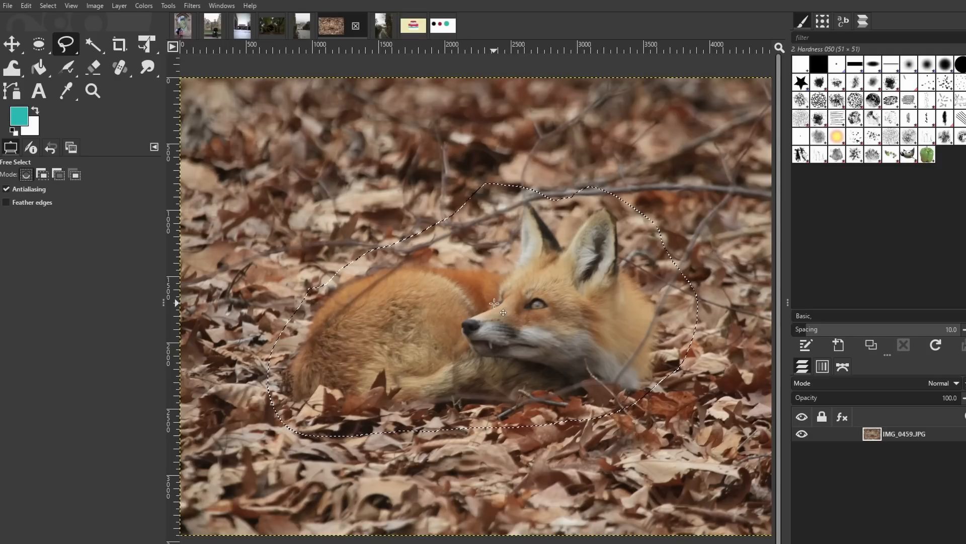
Move the selected fox area up and to the right as a floating selection and convert it to a regular layer.
left_click_drag(494, 303, 601, 239)
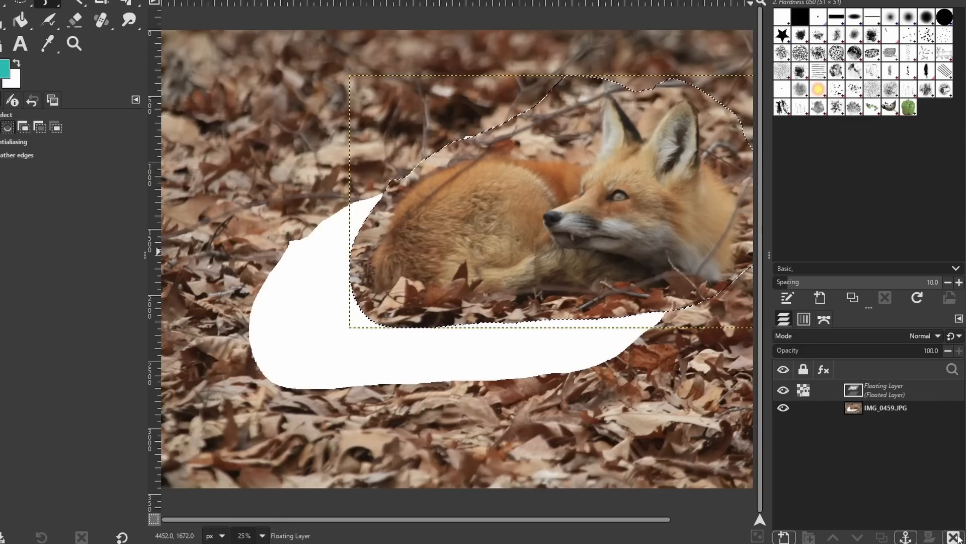
left_click(784, 538)
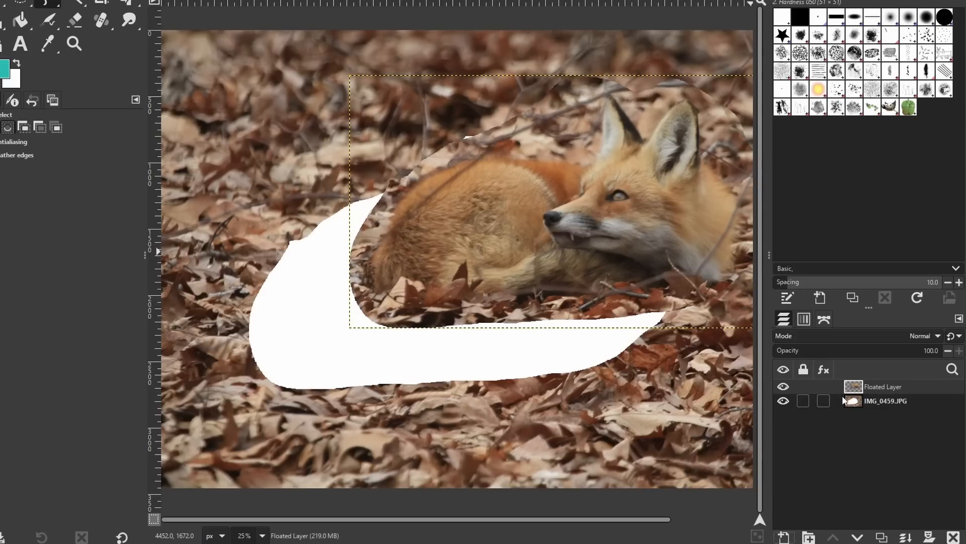
Undo the layer conversion, the fox move and the free selection.
key("ctrl+z")
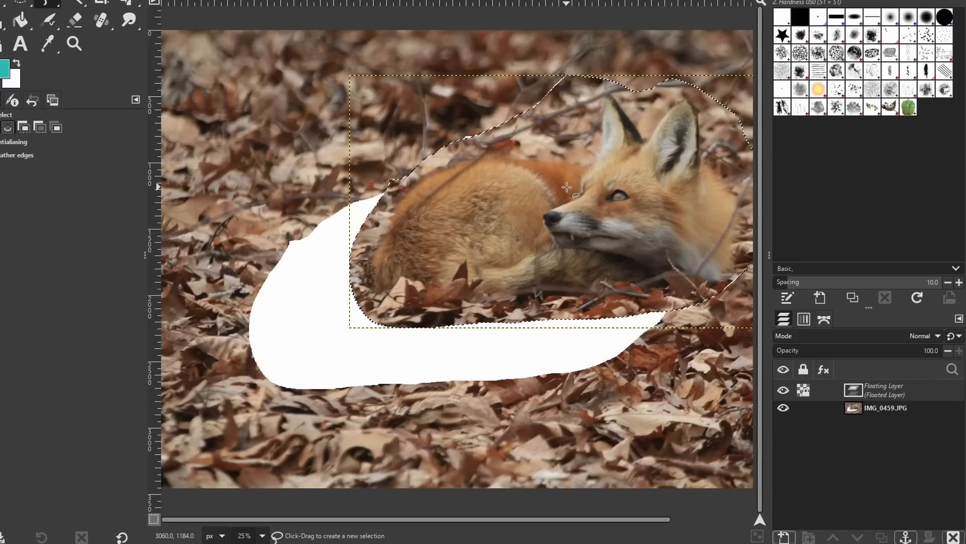
key("ctrl+z")
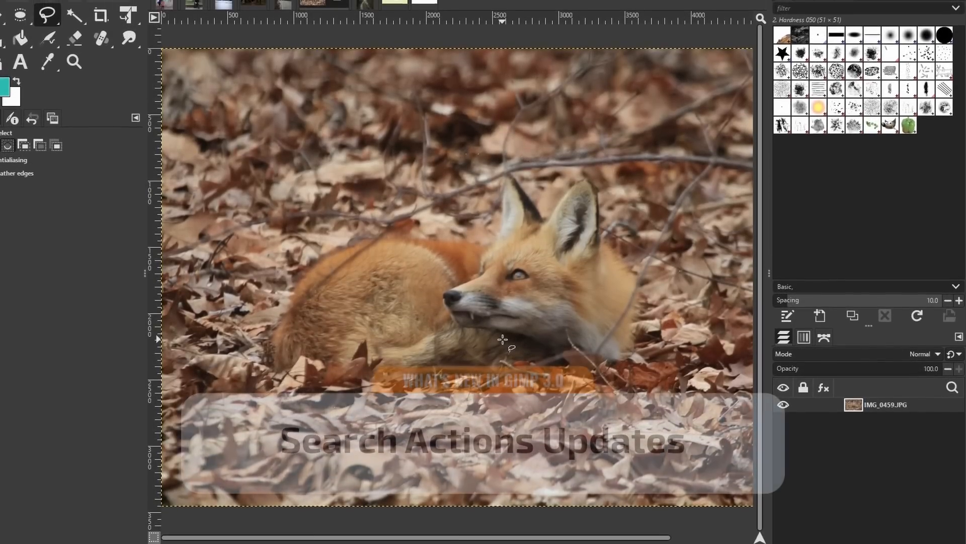
Search the available actions for "Curves" and compare the command path in the results with its place among the color commands.
key("slash")
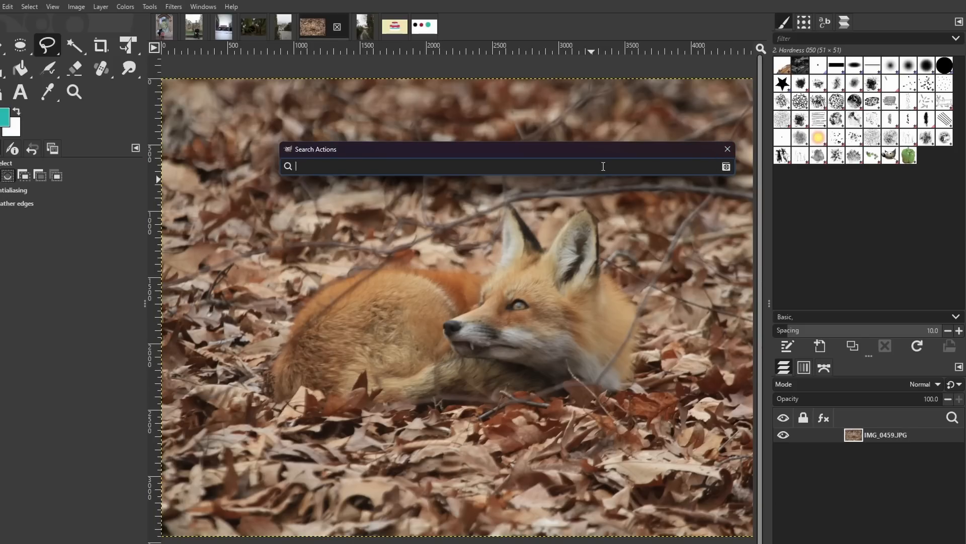
type("Curves")
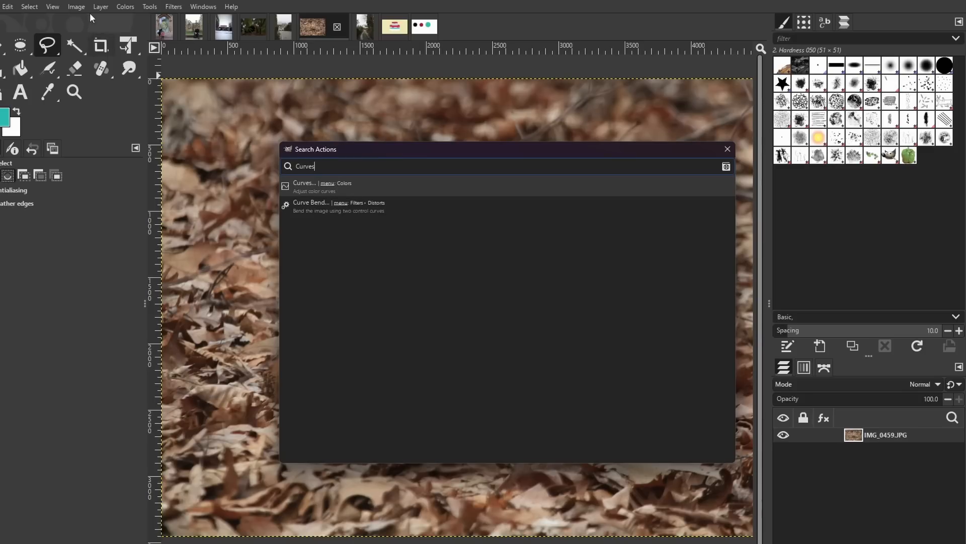
left_click(124, 7)
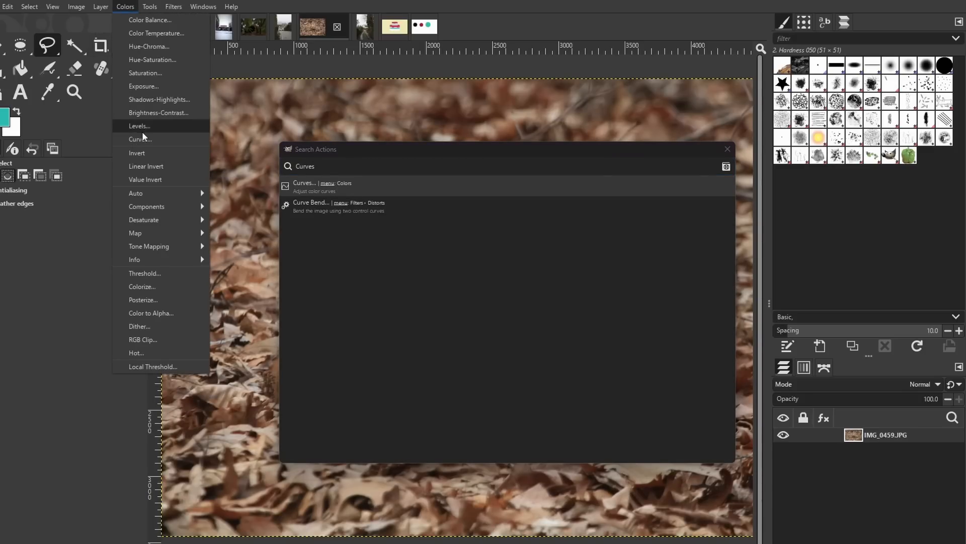
left_click(352, 184)
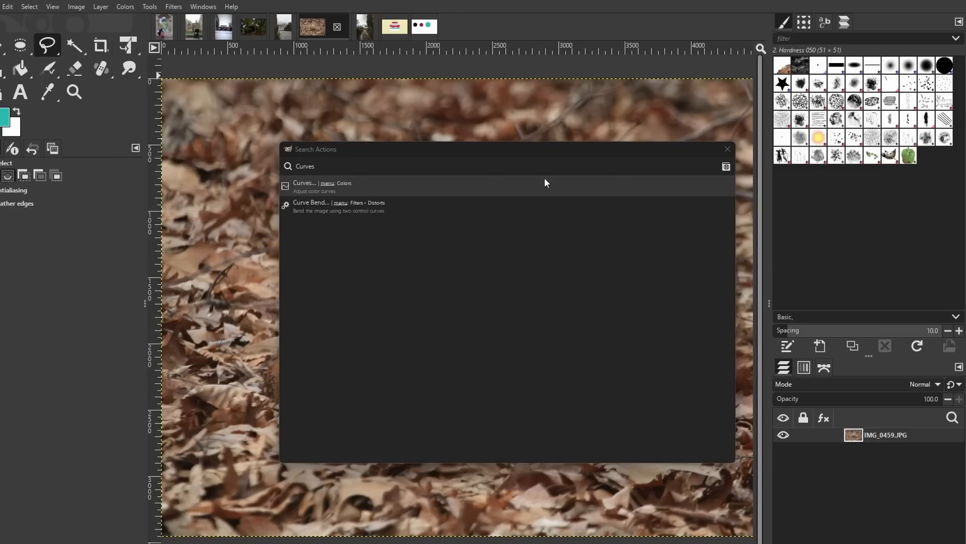
Open the online GIMP manual page for Curves from the search results and read through it.
left_click(726, 167)
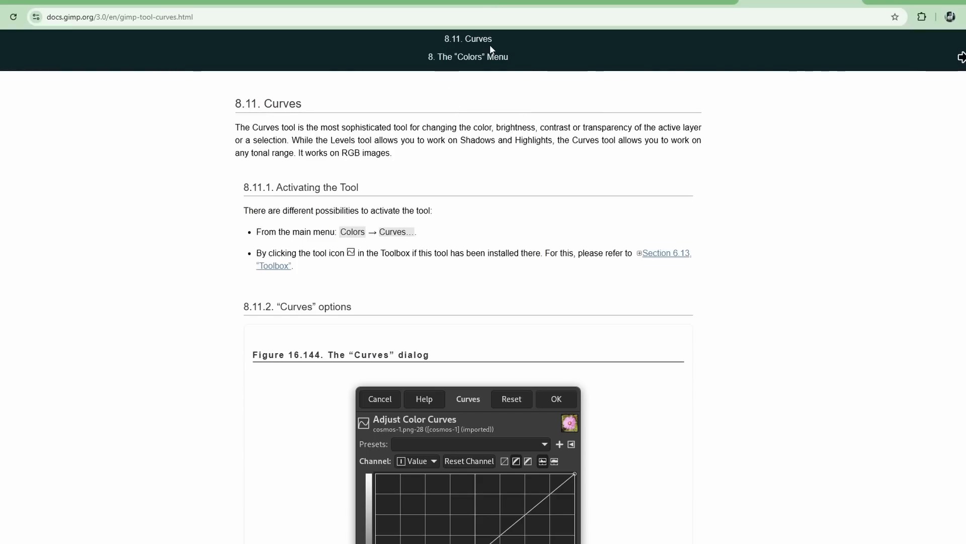
scroll(444, 199, "down", 15)
scroll(476, 185, "down", 20)
scroll(479, 207, "down", 5)
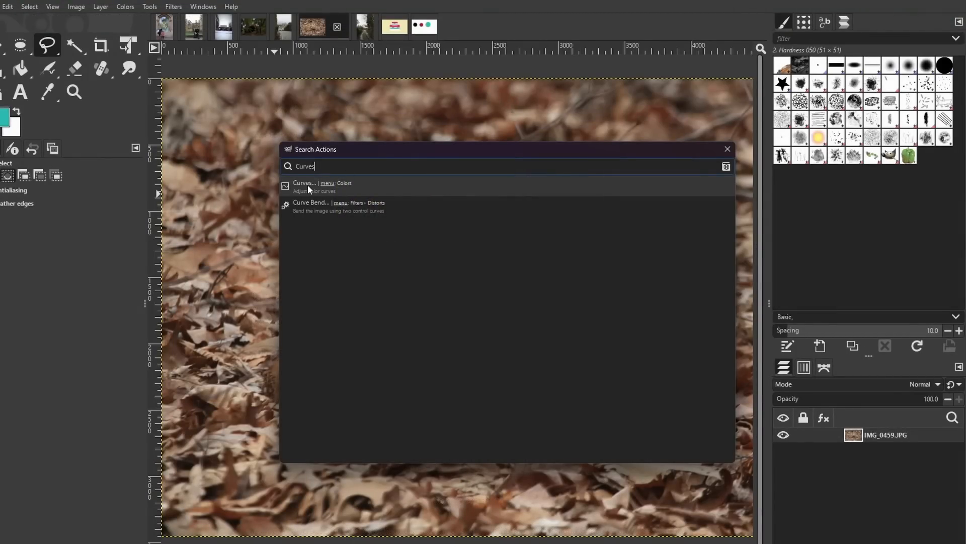
Brighten the fox photo with Curves by raising the highlights and adding a shadow point at input 74, output 87.
left_click(308, 186)
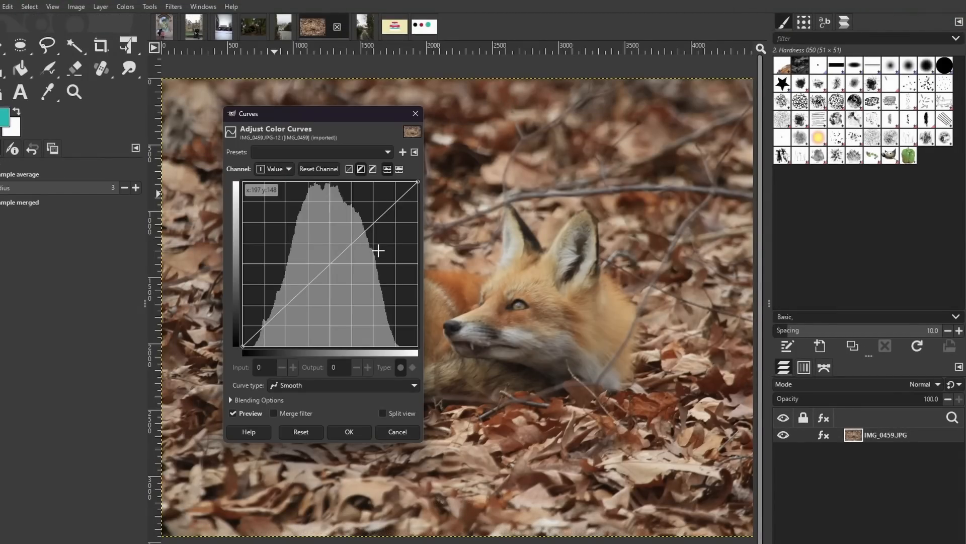
left_click_drag(372, 224, 357, 214)
left_click(295, 297)
left_click_drag(296, 297, 293, 290)
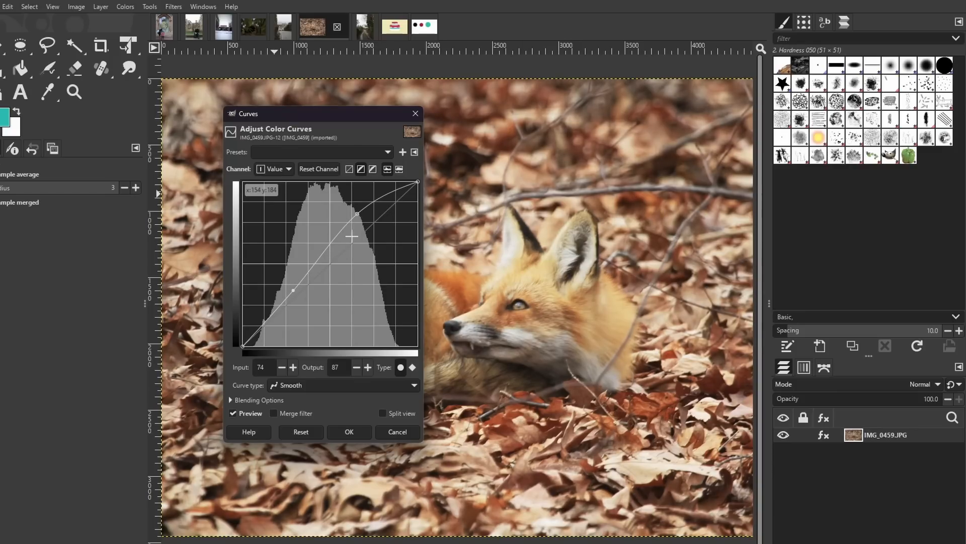
left_click(349, 431)
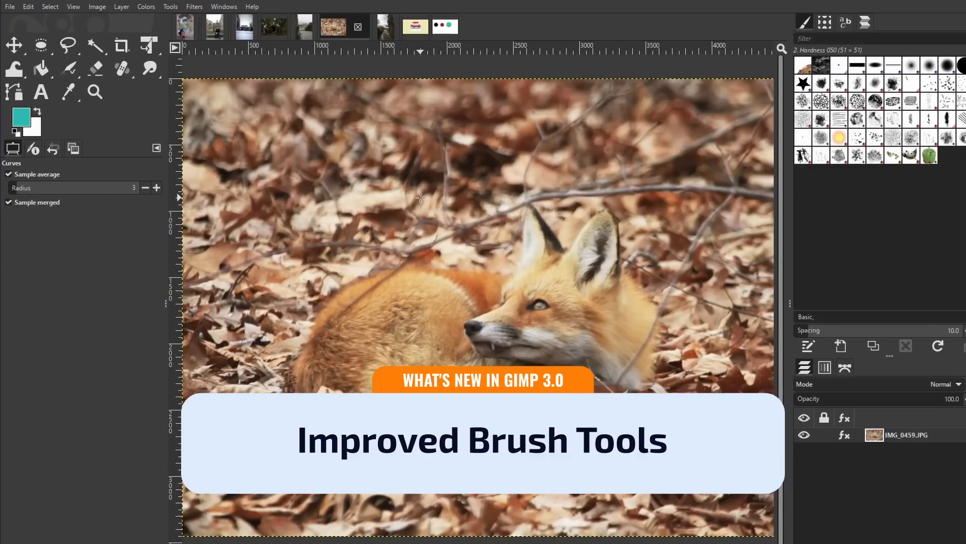
Activate the Paintbrush, look through the available dynamics presets and turn dynamics off.
key("p")
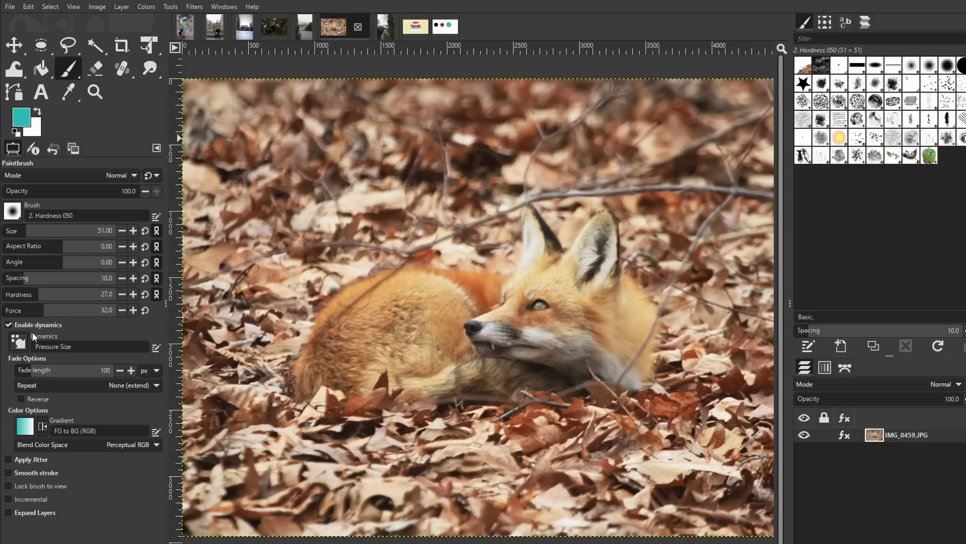
left_click(37, 346)
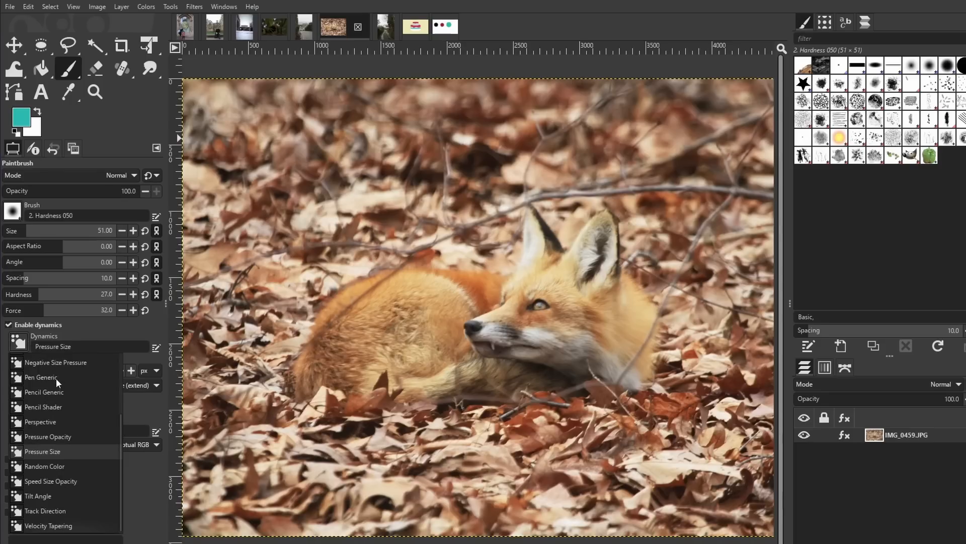
scroll(64, 408, "up", 3)
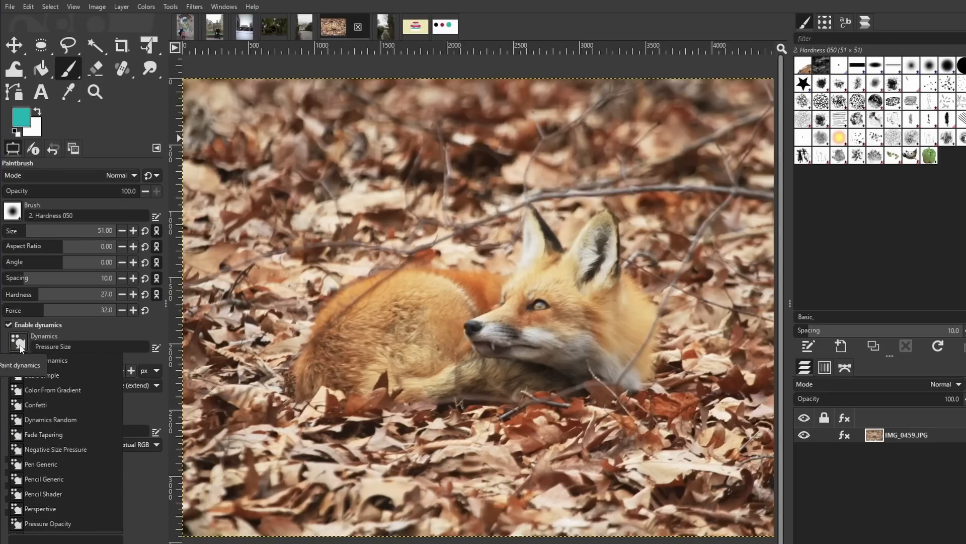
scroll(80, 430, "down", 3)
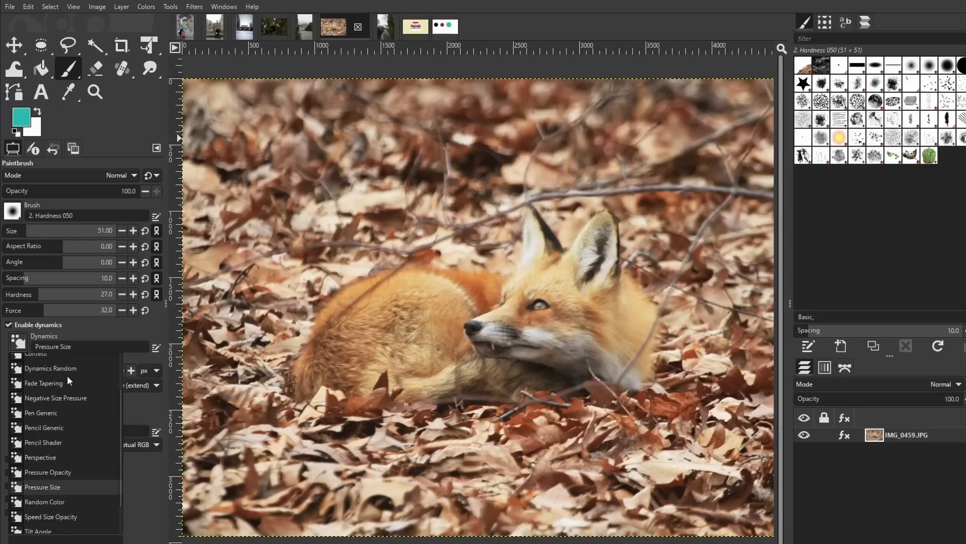
left_click(23, 349)
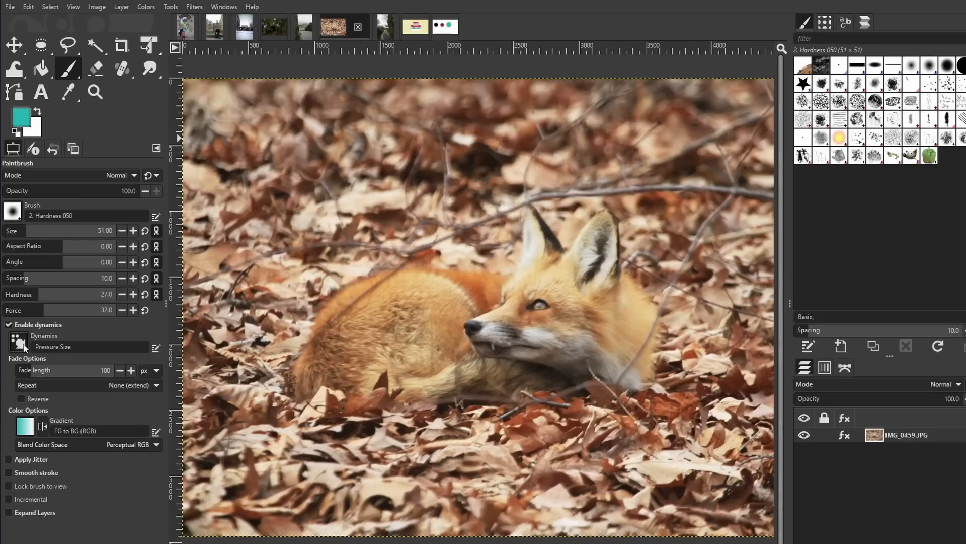
left_click(9, 325)
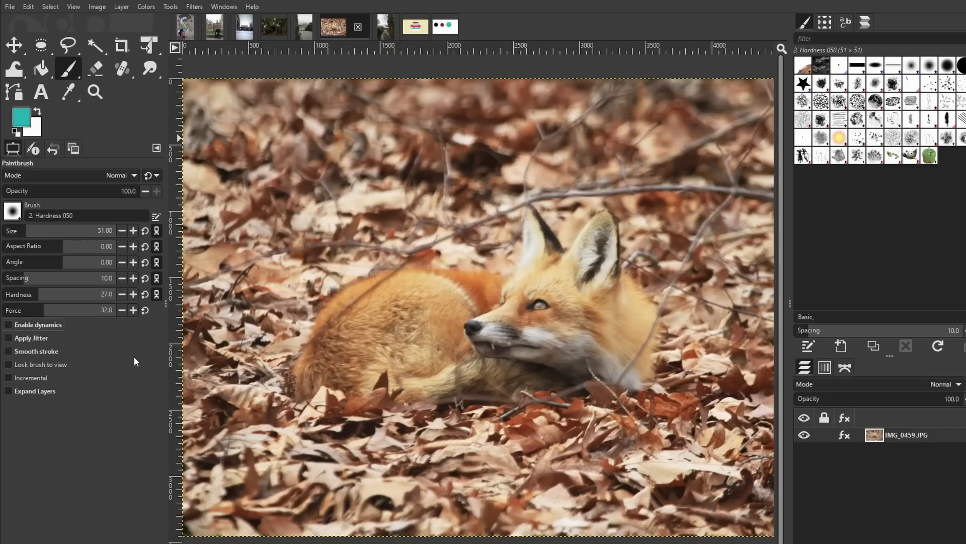
Enable Expand Layers with an amount of 100 and paint teal strokes beyond the Circle 1 copy layer's boundary in the circles image.
left_click(48, 390)
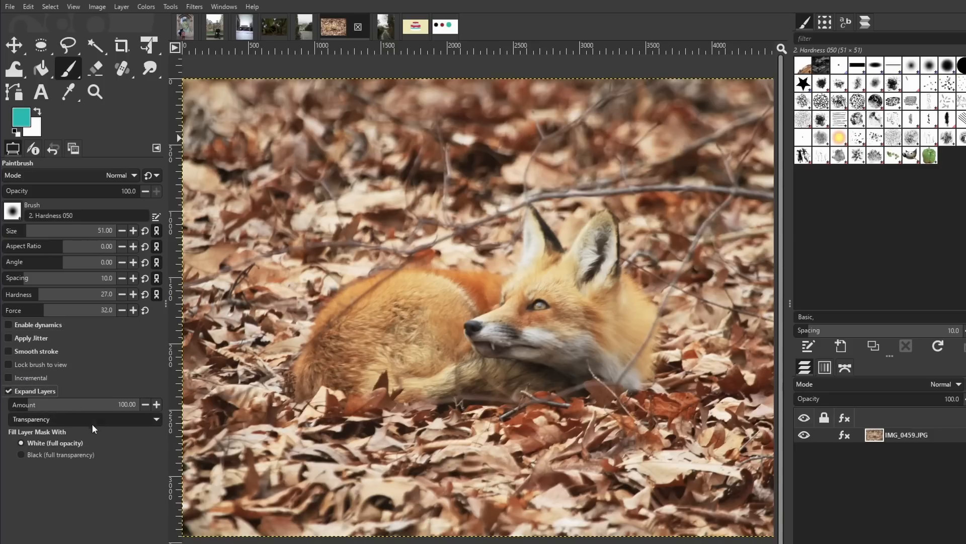
left_click(451, 33)
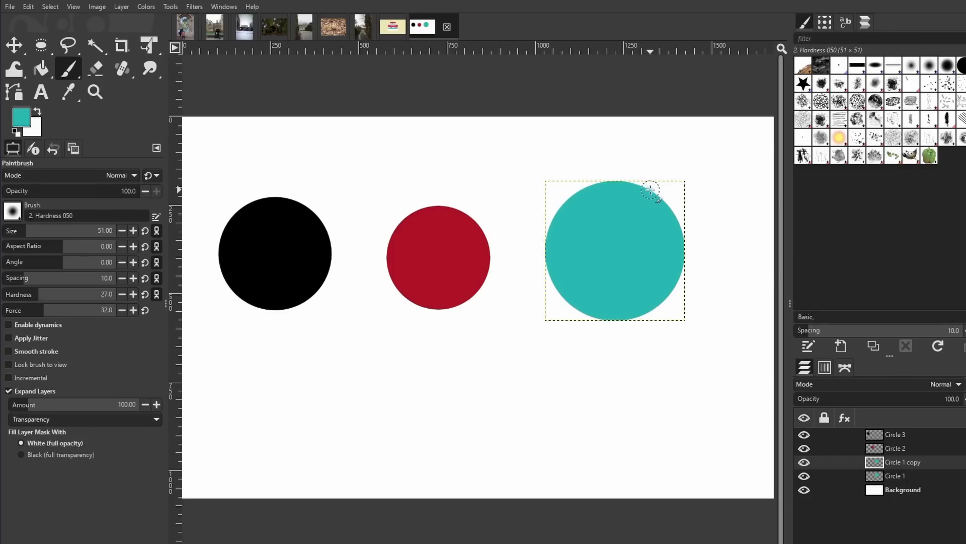
mouse_move(650, 191)
left_mouse_down()
mouse_move(658, 168)
mouse_move(659, 181)
mouse_move(689, 188)
mouse_move(680, 311)
mouse_move(672, 324)
mouse_move(615, 344)
mouse_move(598, 337)
mouse_move(674, 309)
left_mouse_up()
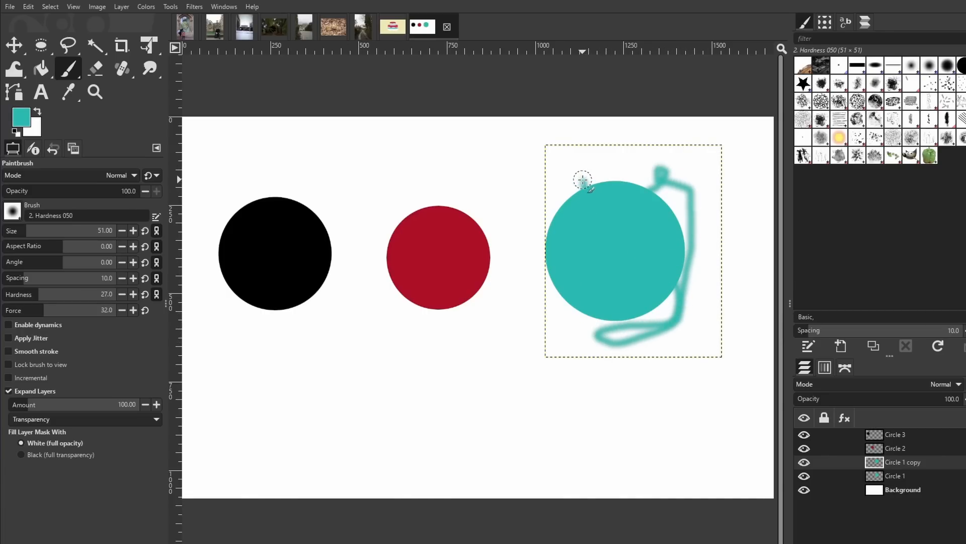
mouse_move(580, 175)
left_mouse_down()
mouse_move(601, 153)
mouse_move(618, 156)
mouse_move(619, 194)
left_mouse_up()
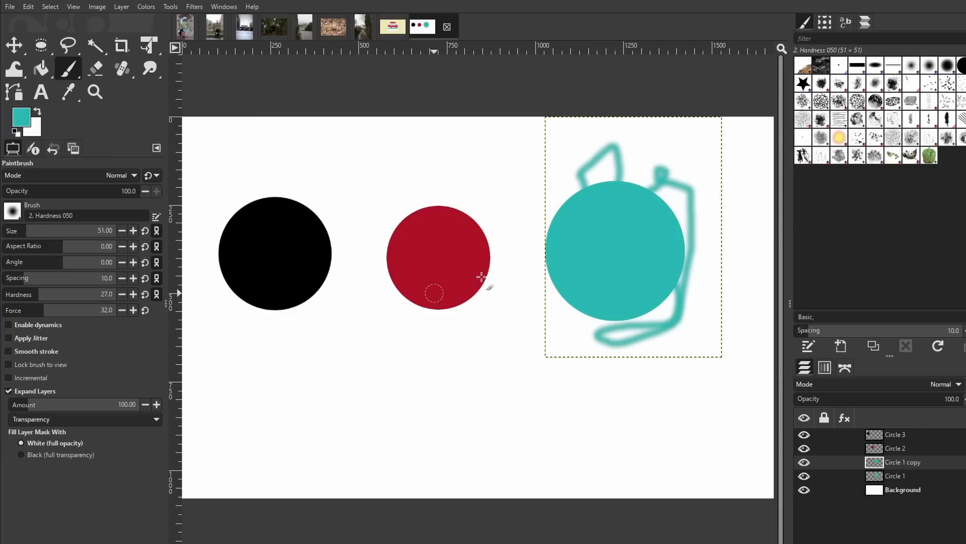
Turn off Expand Layers and paint strokes across the boundary of the Circle 1 copy layer for comparison.
left_click(9, 391)
left_click_drag(614, 157, 535, 156)
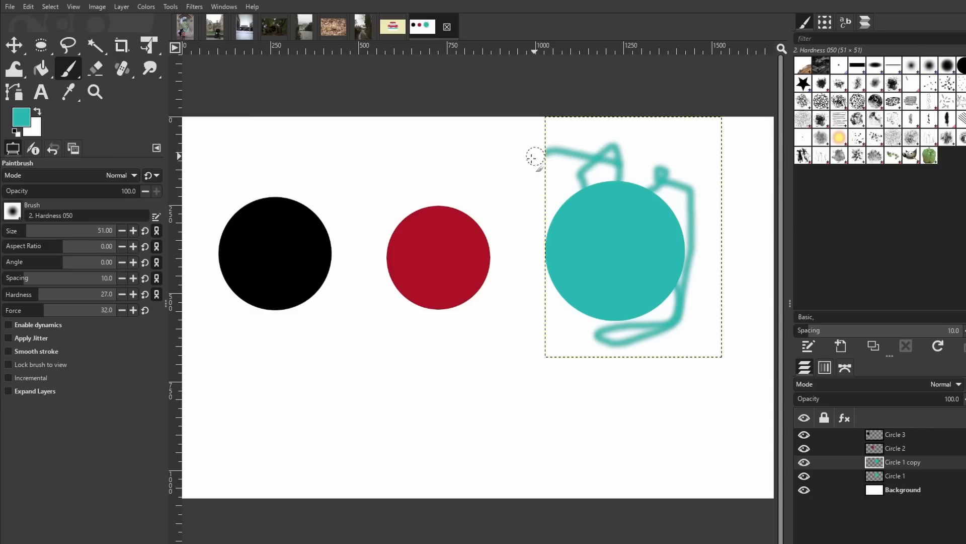
mouse_move(593, 228)
left_mouse_down()
mouse_move(591, 280)
mouse_move(520, 323)
mouse_move(524, 332)
mouse_move(575, 342)
mouse_move(584, 376)
mouse_move(617, 366)
mouse_move(651, 315)
left_mouse_up()
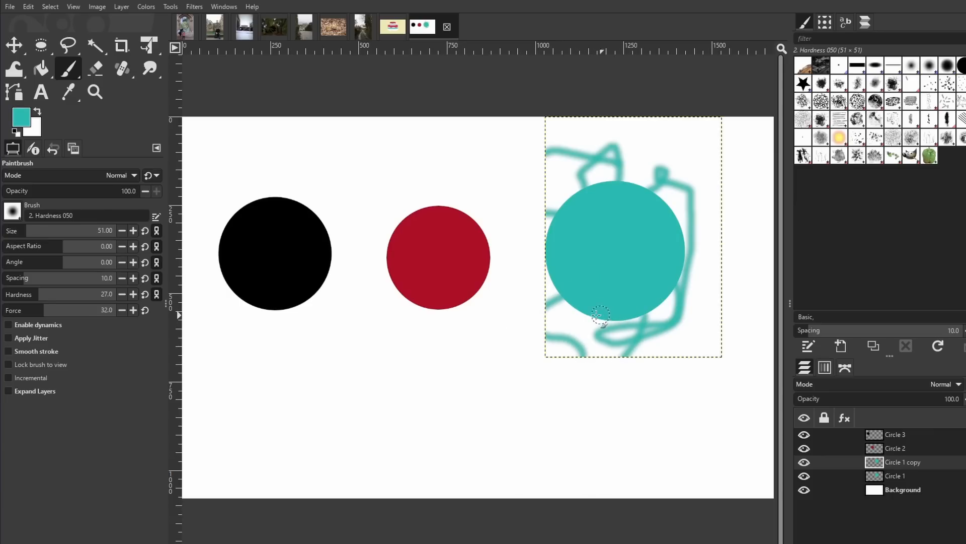
left_click(41, 392)
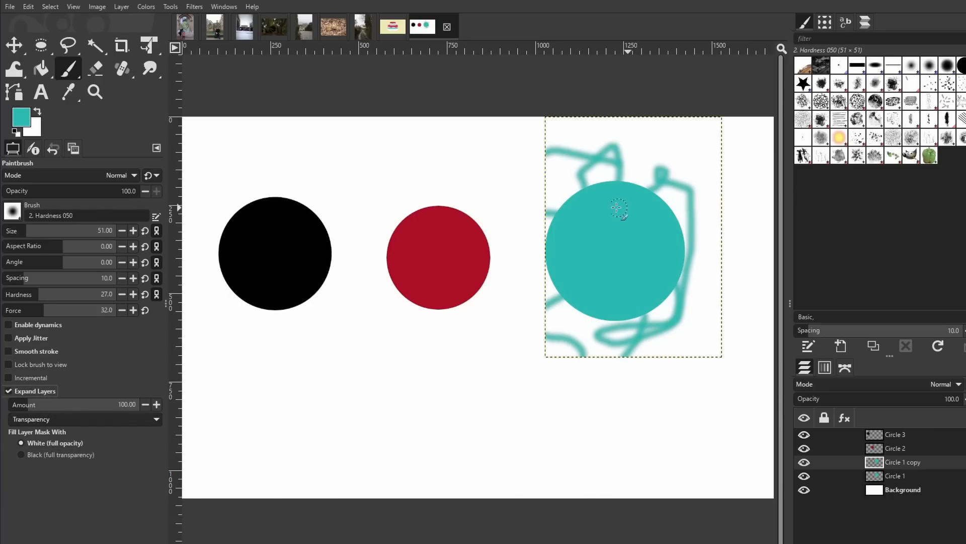
left_click(12, 392)
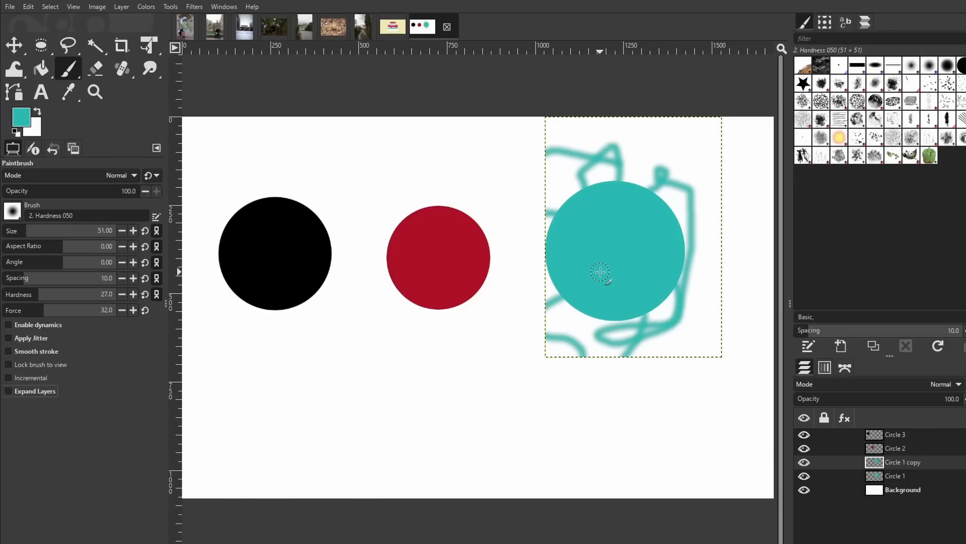
Place a vertical guide beyond the canvas's left edge and a horizontal guide above its top edge.
scroll(579, 261, "down", 2)
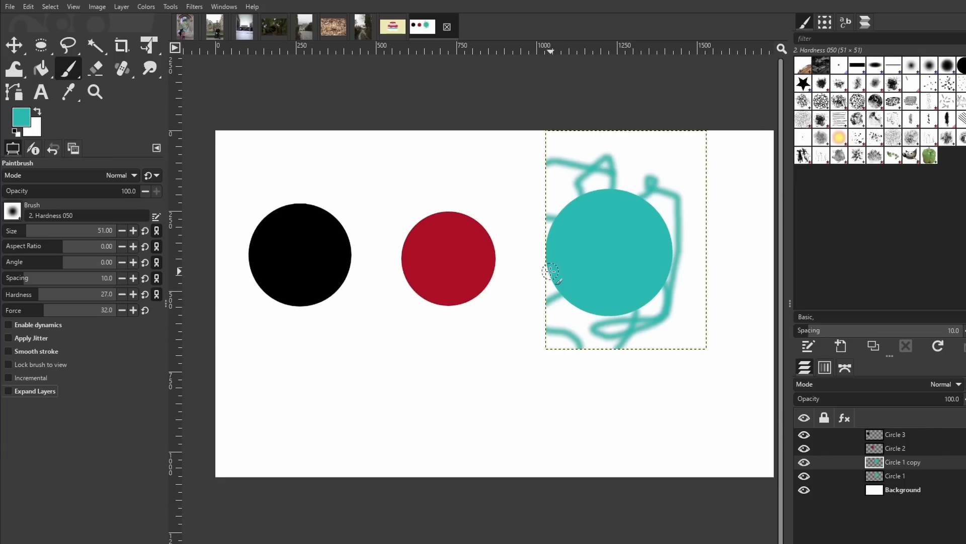
left_click_drag(175, 205, 217, 168)
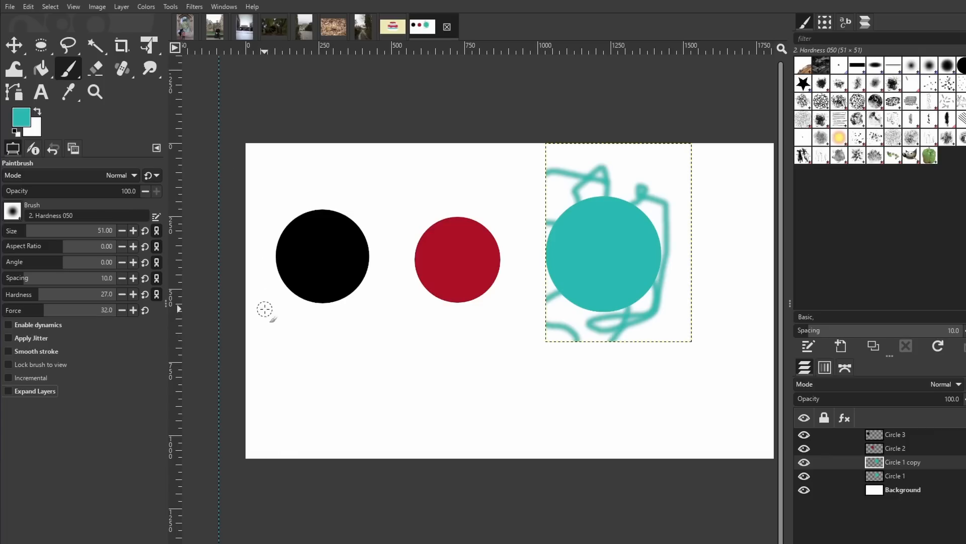
left_click_drag(341, 55, 356, 125)
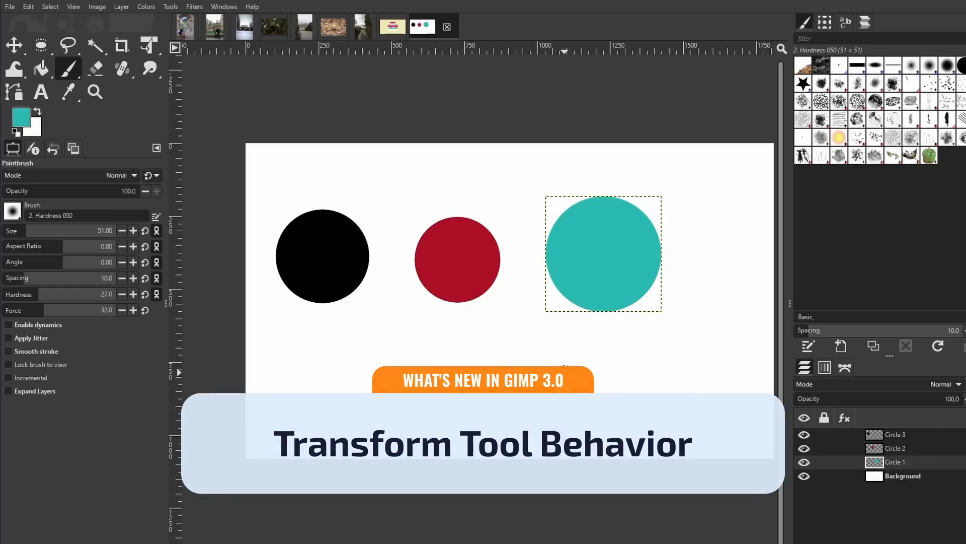
Enlarge and vertically shear the teal circle on the Circle 1 layer with Unified Transform, and apply the transformation.
key("shift+t")
left_click(564, 370)
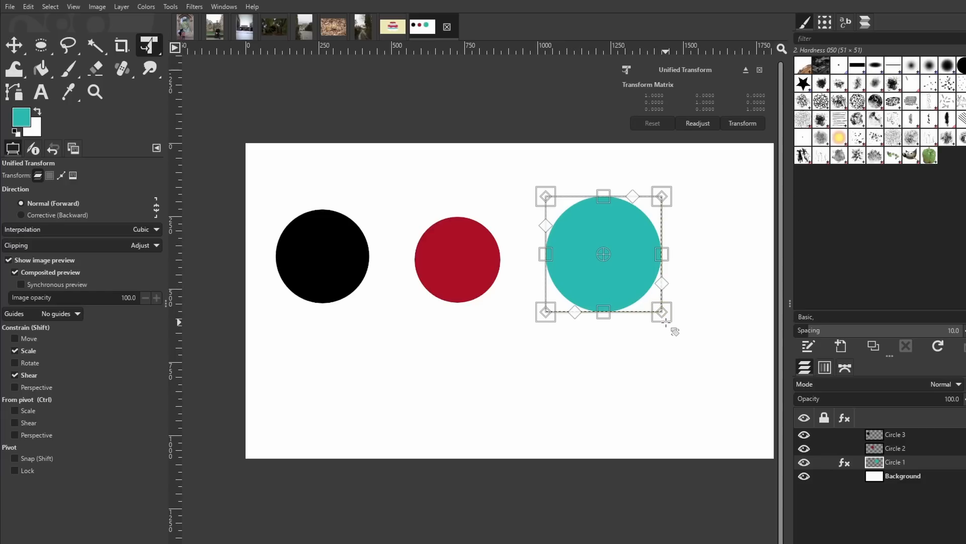
left_click_drag(664, 319, 700, 360)
left_click_drag(702, 276, 662, 349)
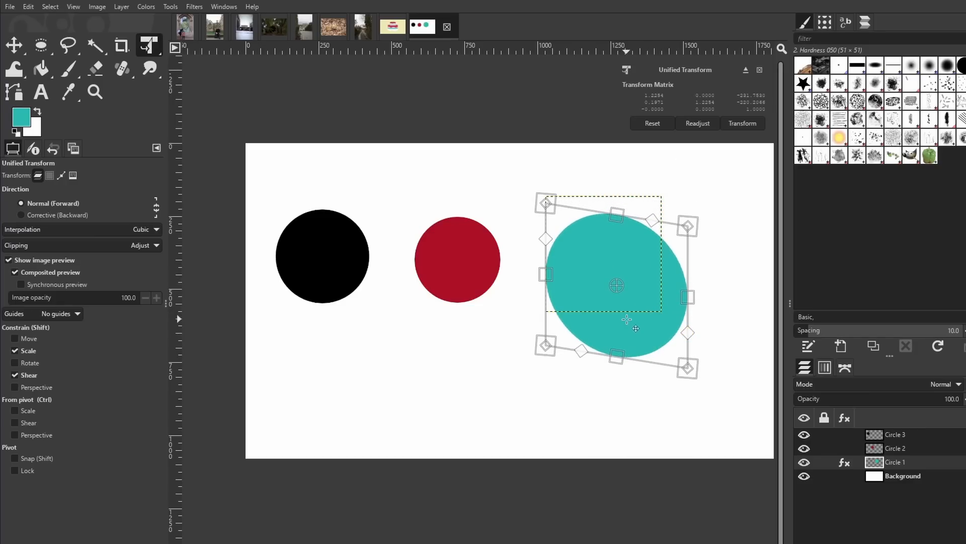
key("Return")
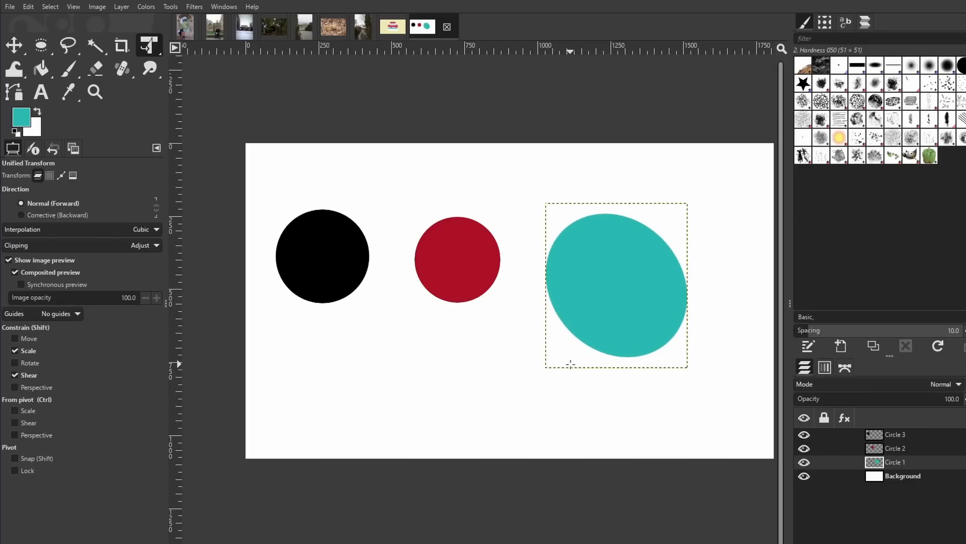
Select the Circle 3 and Circle 2 layers together.
left_click(881, 435)
left_click(880, 448, "ctrl")
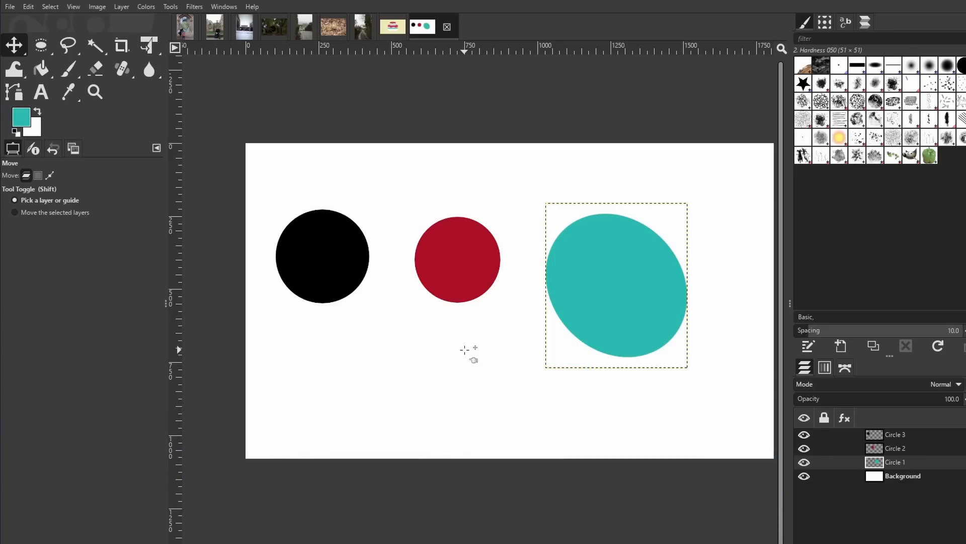
Center the Circle 2 and Circle 1 layers in the image horizontally and vertically with Align and Distribute, using the extents of layer contents.
key("q")
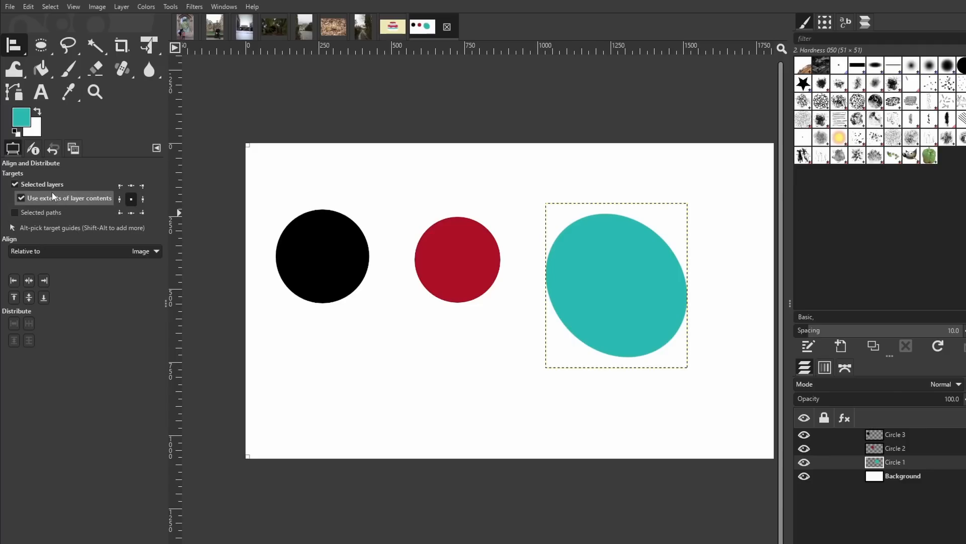
left_click(882, 448)
left_click(881, 461, "ctrl")
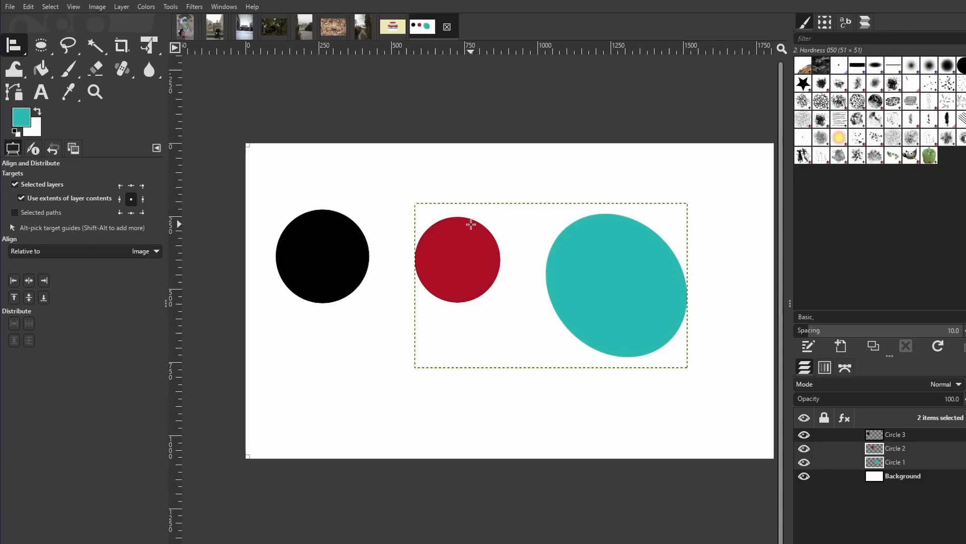
left_click(28, 184)
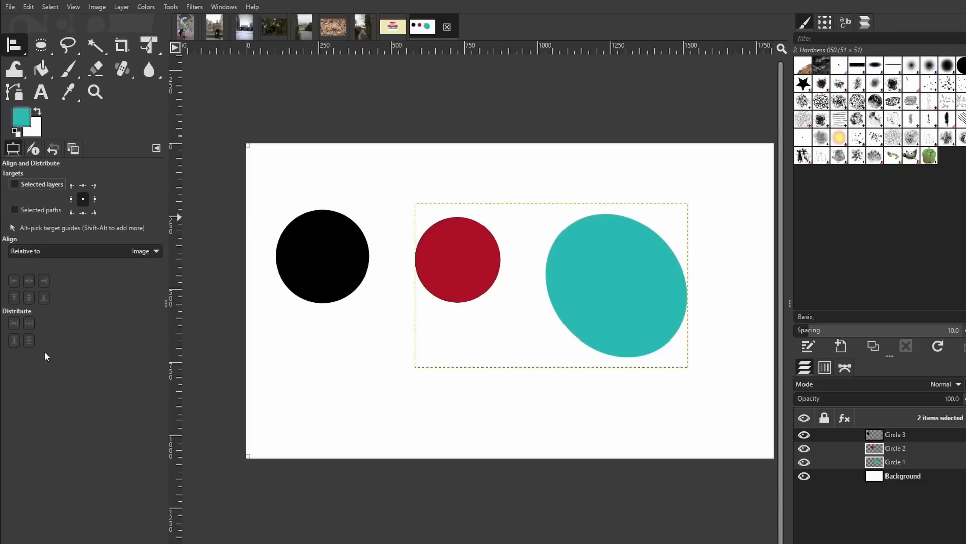
left_click(16, 185)
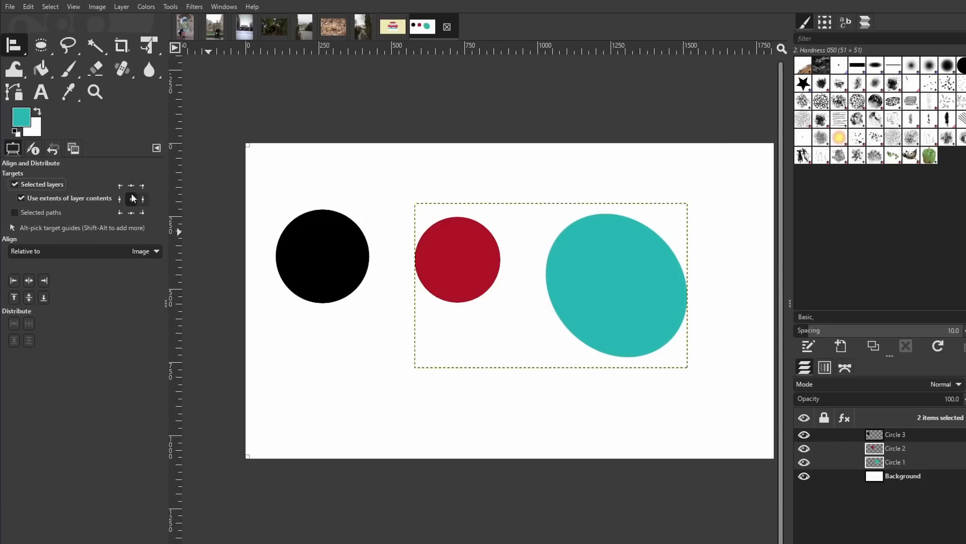
left_click(28, 280)
left_click(30, 298)
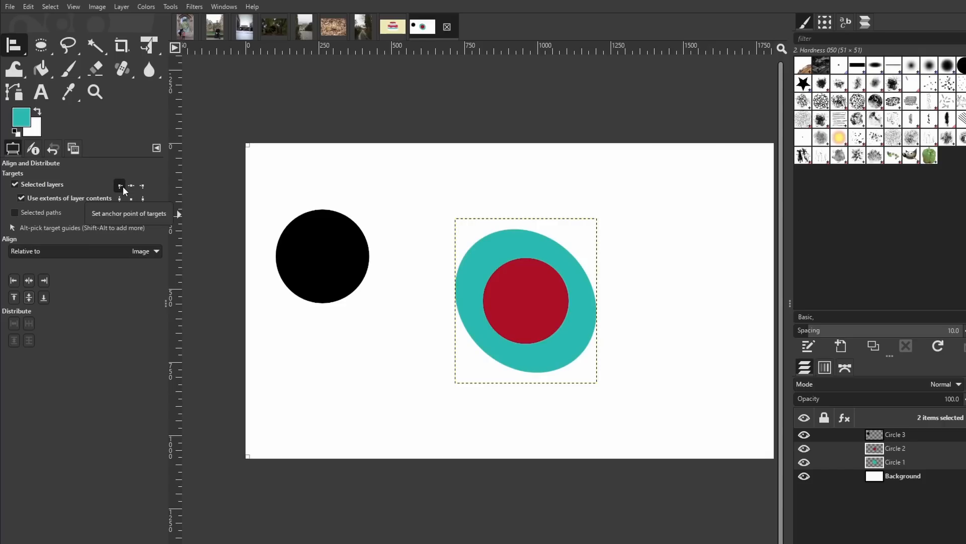
Align both layers to the image center by their top-left anchor point, and repeat the alignment without using the extents of layer contents.
left_click(28, 281)
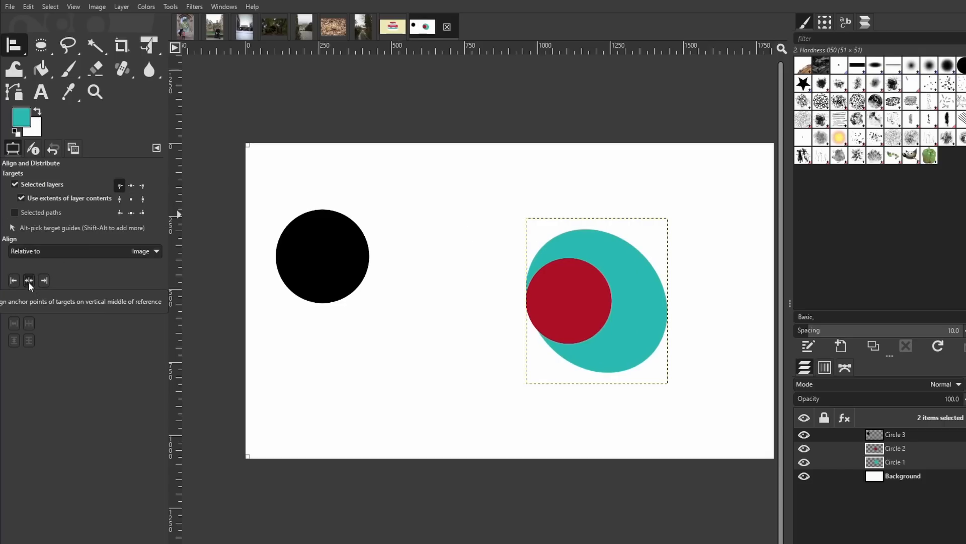
left_click(29, 297)
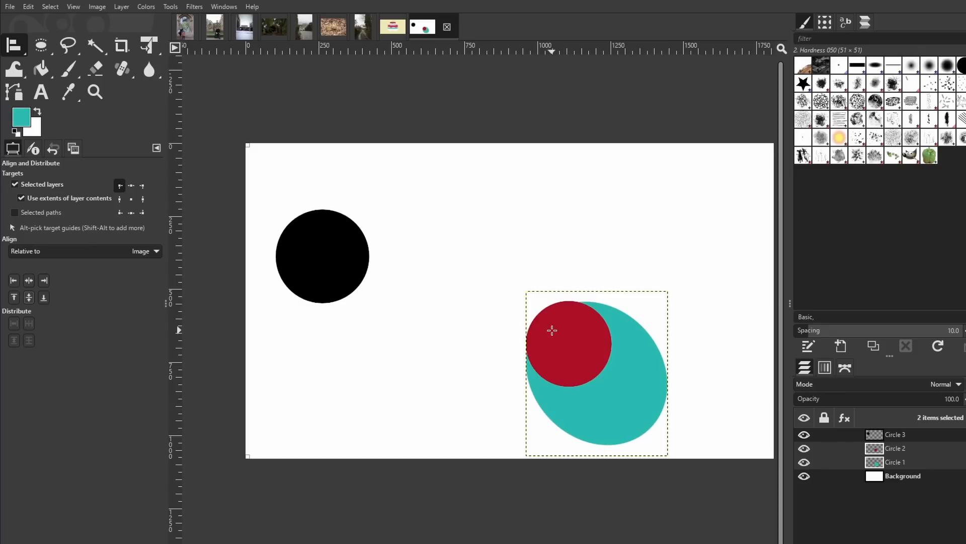
left_click(21, 198)
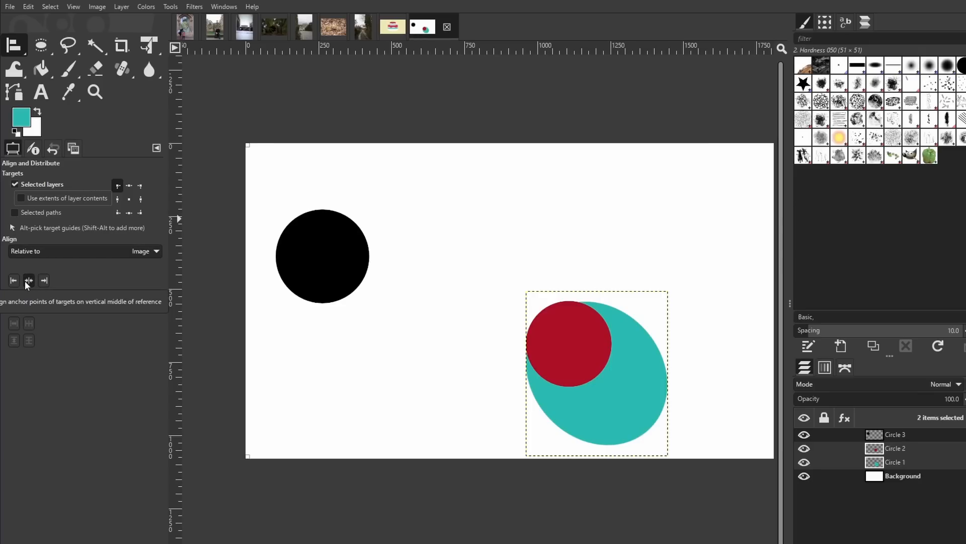
left_click(29, 297)
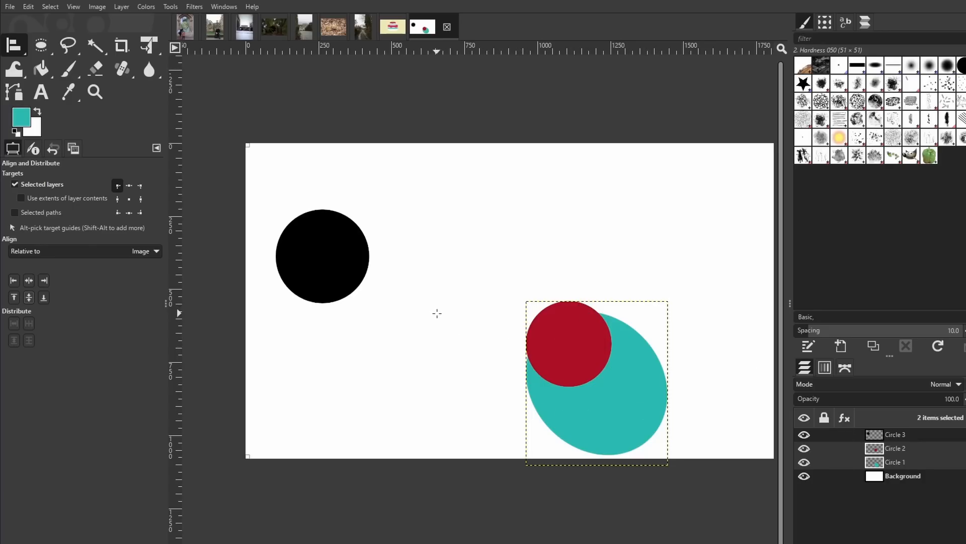
Center the Circle 2 and Circle 1 layers on the black circle as the picked reference object, using the center anchor point.
left_click(70, 251)
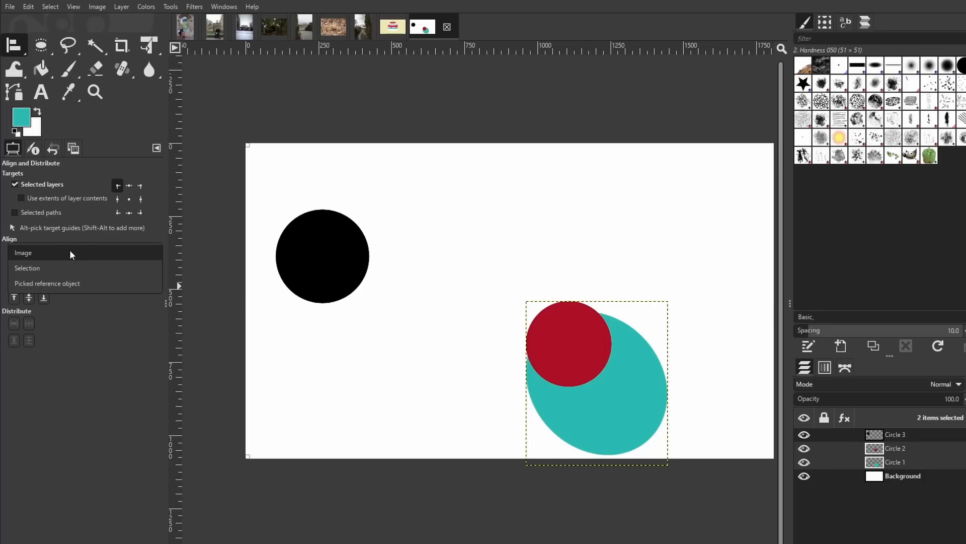
left_click(88, 284)
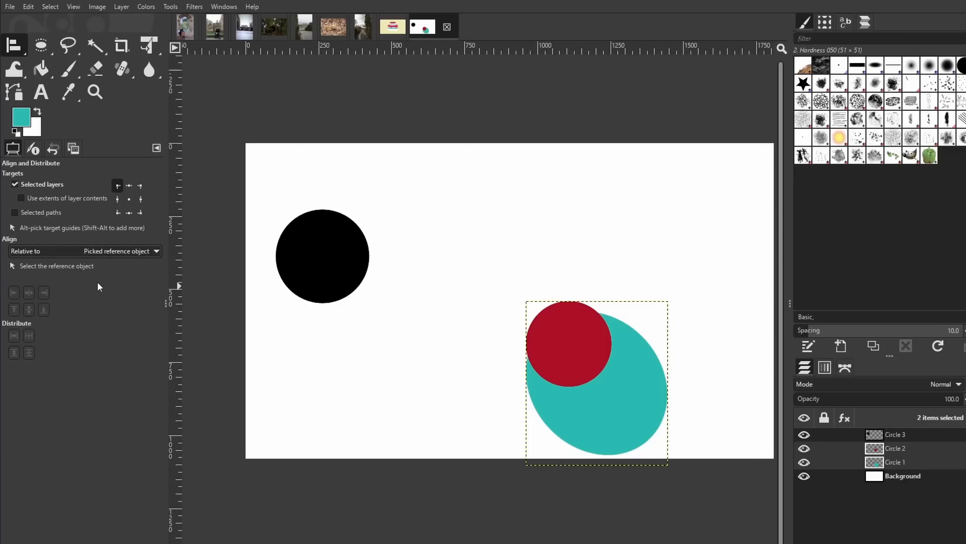
left_click(313, 258)
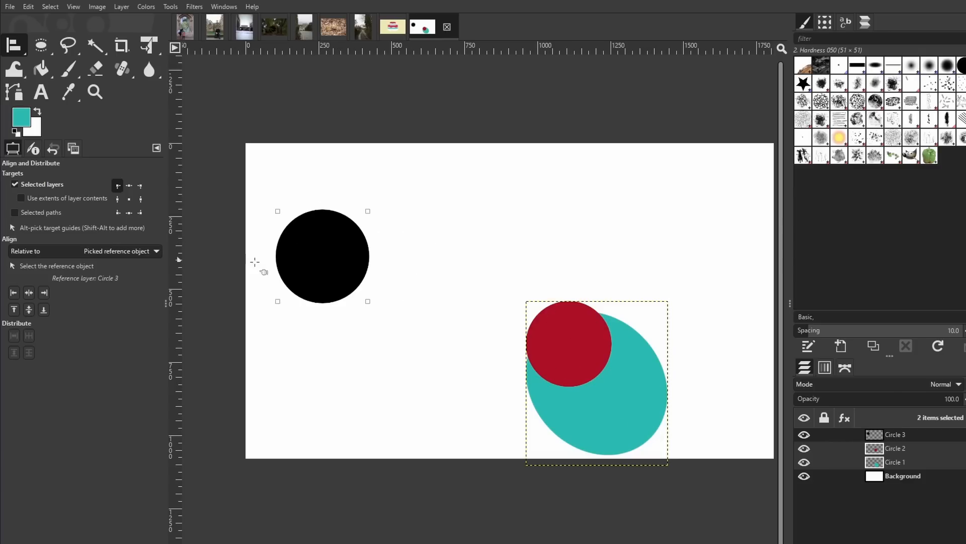
left_click(126, 200)
left_click(31, 294)
left_click(29, 309)
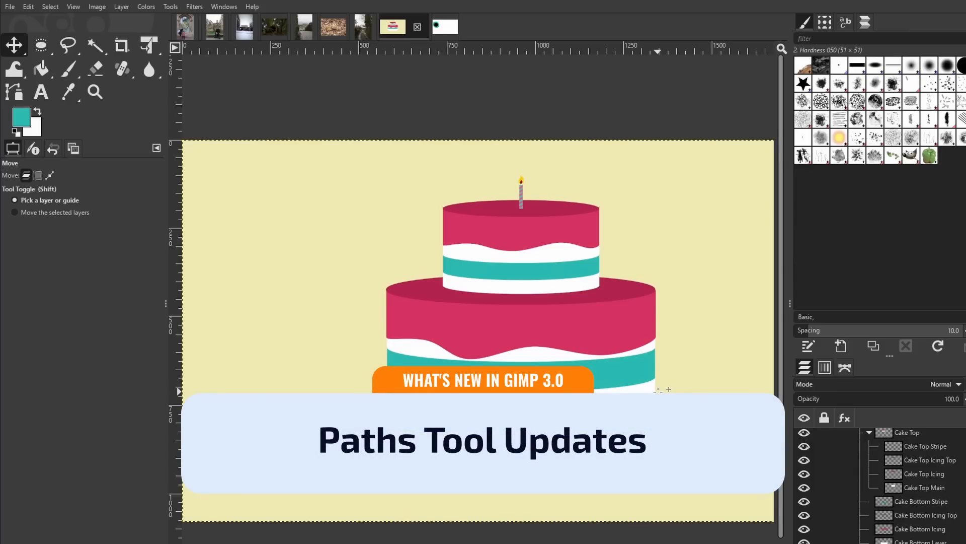
Draw a closed, curved path with ten anchors around the cake using the Paths tool in Design mode.
key("b")
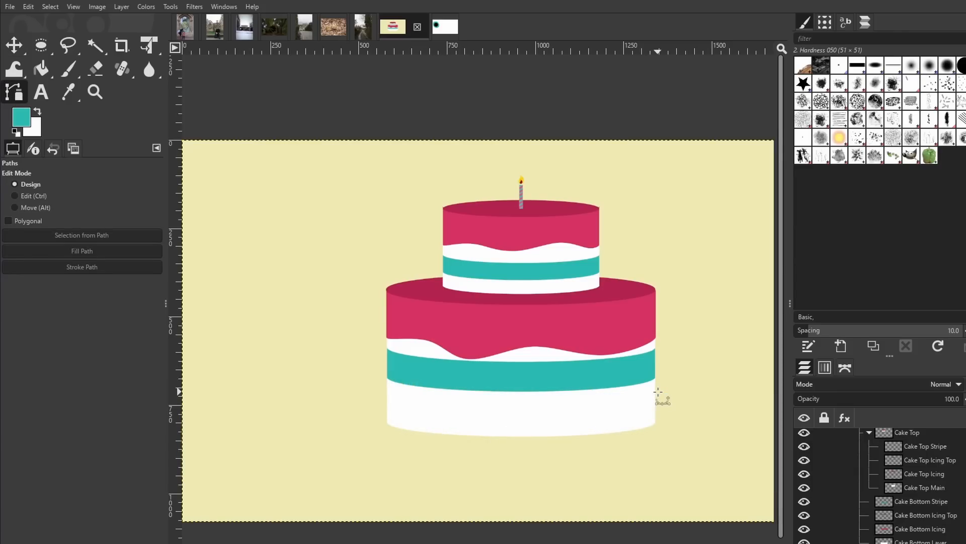
left_click(281, 204)
left_click_drag(289, 312, 316, 364)
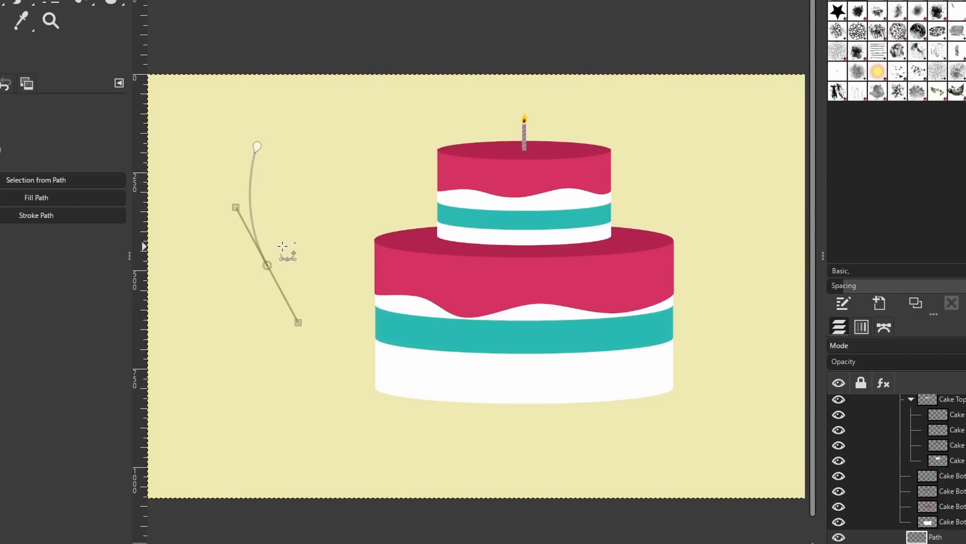
left_click_drag(267, 330, 278, 454)
key("ctrl+z")
left_click_drag(480, 435, 547, 414)
left_click_drag(660, 409, 733, 401)
left_click_drag(756, 340, 780, 250)
left_click_drag(757, 193, 718, 157)
left_click_drag(645, 121, 560, 97)
left_click_drag(486, 131, 431, 157)
left_click_drag(365, 150, 293, 116)
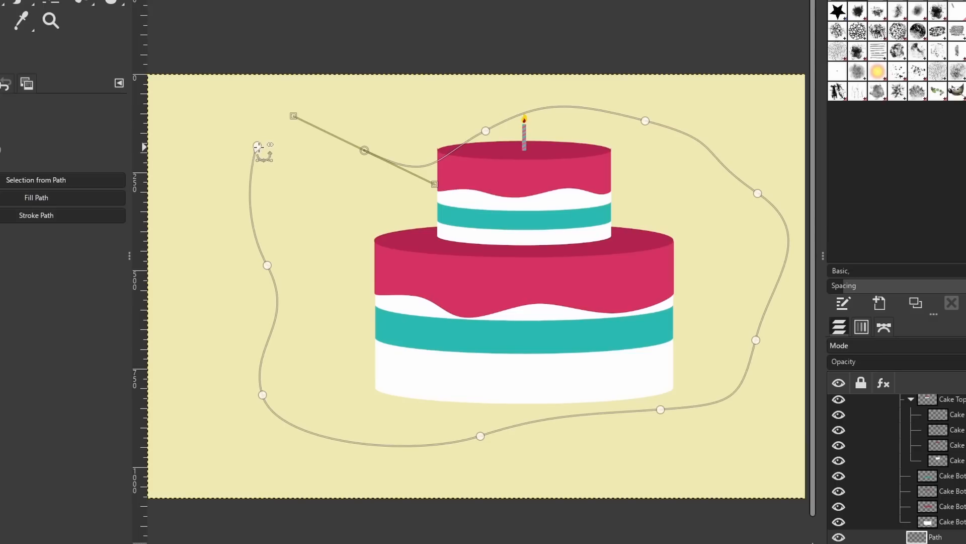
left_click(257, 146, "ctrl")
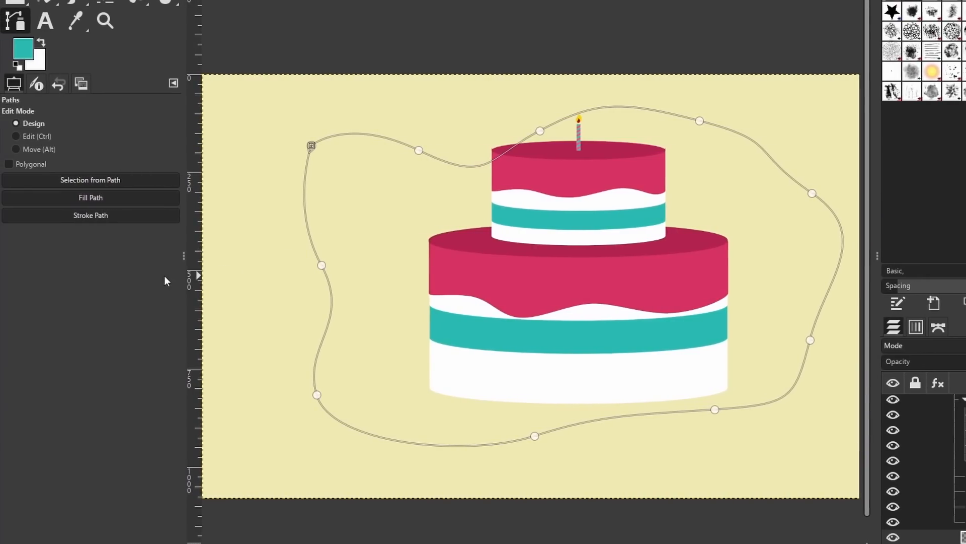
Fill the closed path with the teal foreground color, with antialiasing on.
left_click(134, 200)
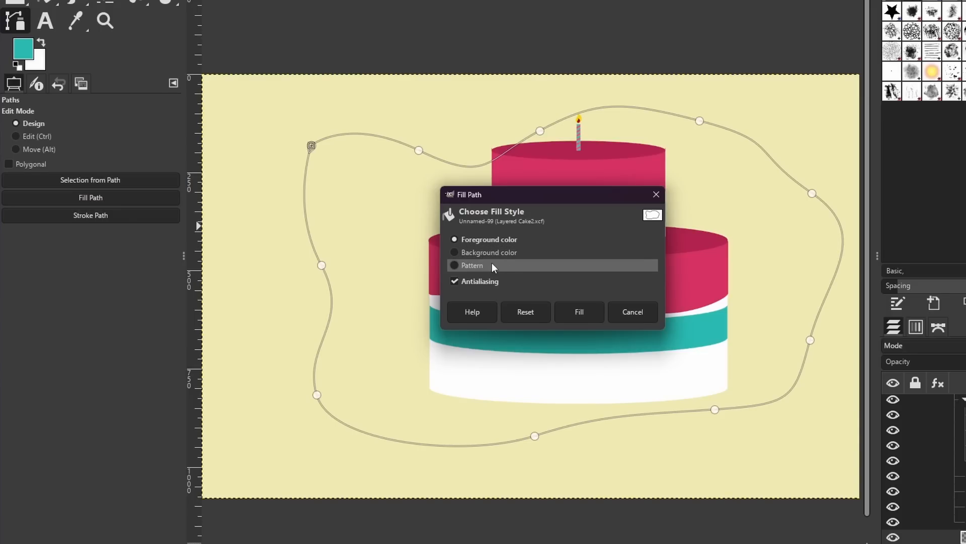
left_click(589, 309)
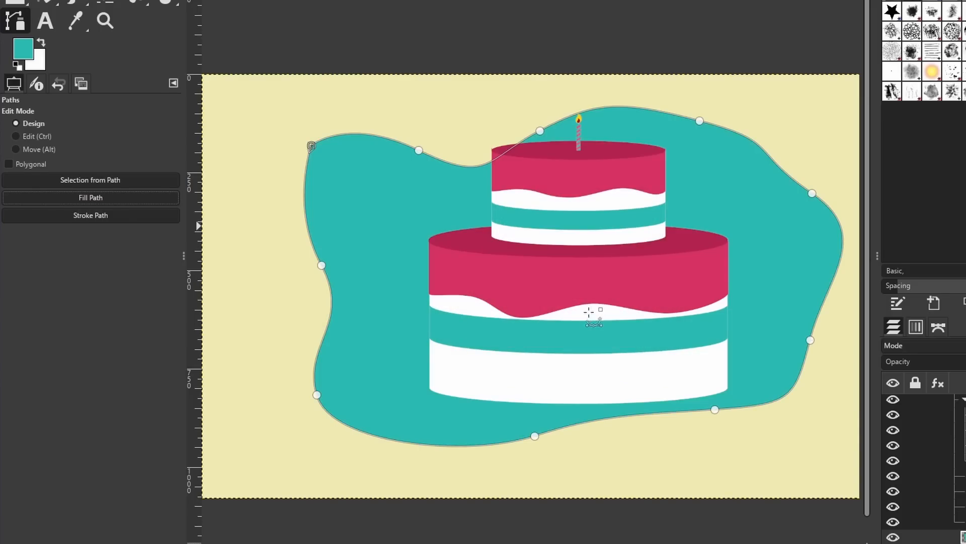
Start stroking the path and set the foreground color to 9f254a by sampling the dark pink of the cake.
left_click(120, 219)
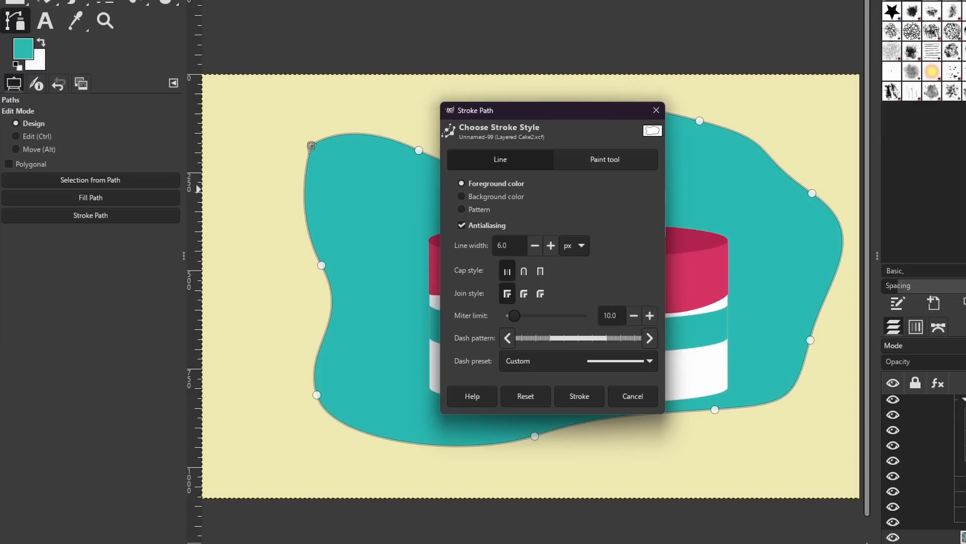
left_click(23, 50)
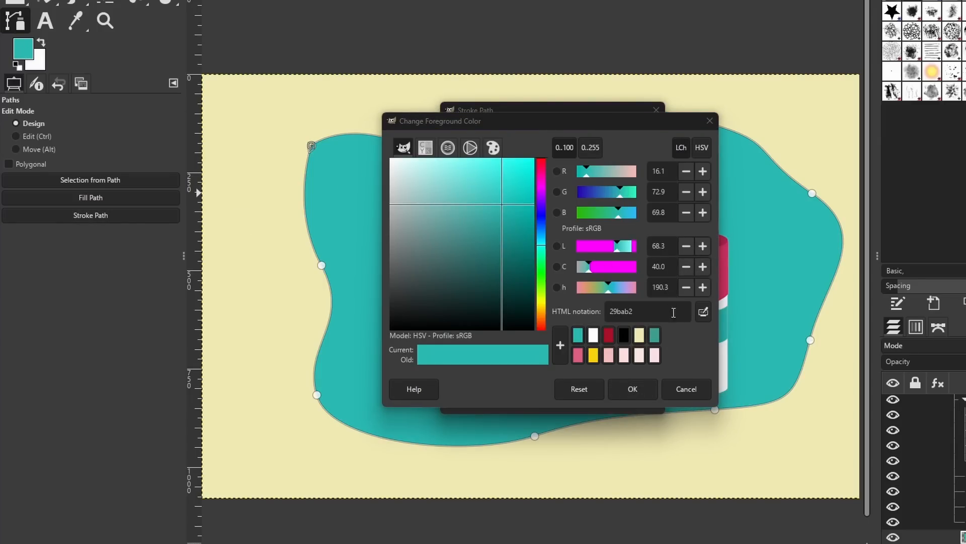
left_click(703, 311)
left_click(725, 263)
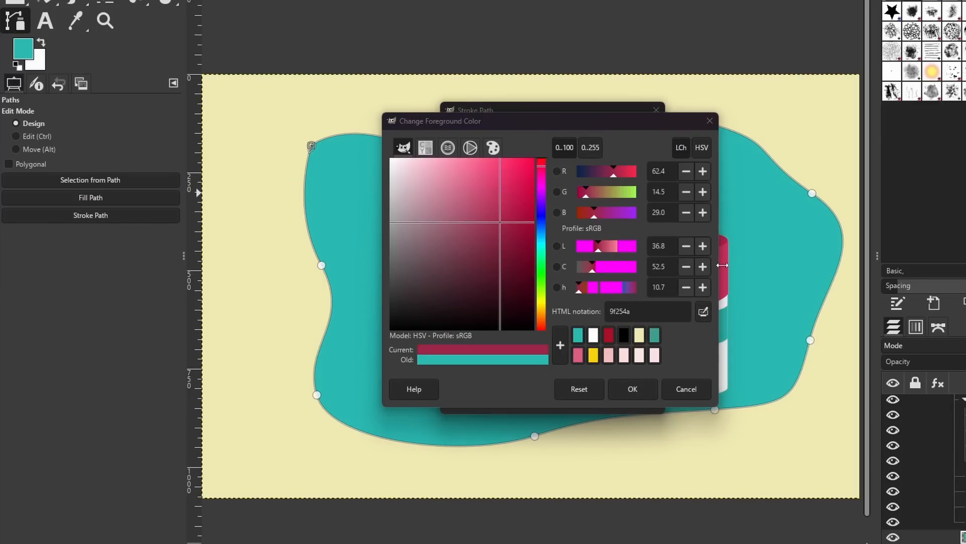
left_click(633, 392)
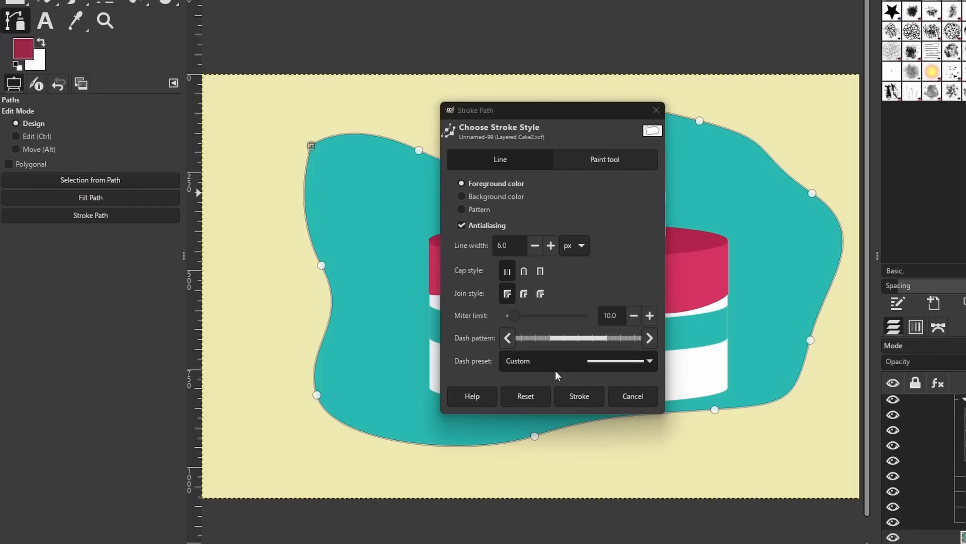
Set the stroke's line width to 10 px and its dash preset to Normal dots.
double_click(504, 247)
type("10")
left_click(597, 371)
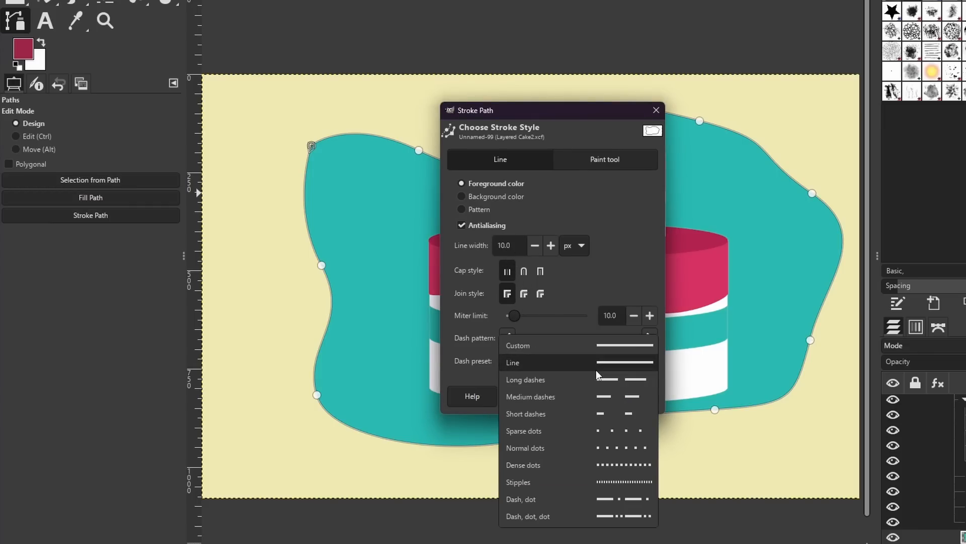
left_click(579, 453)
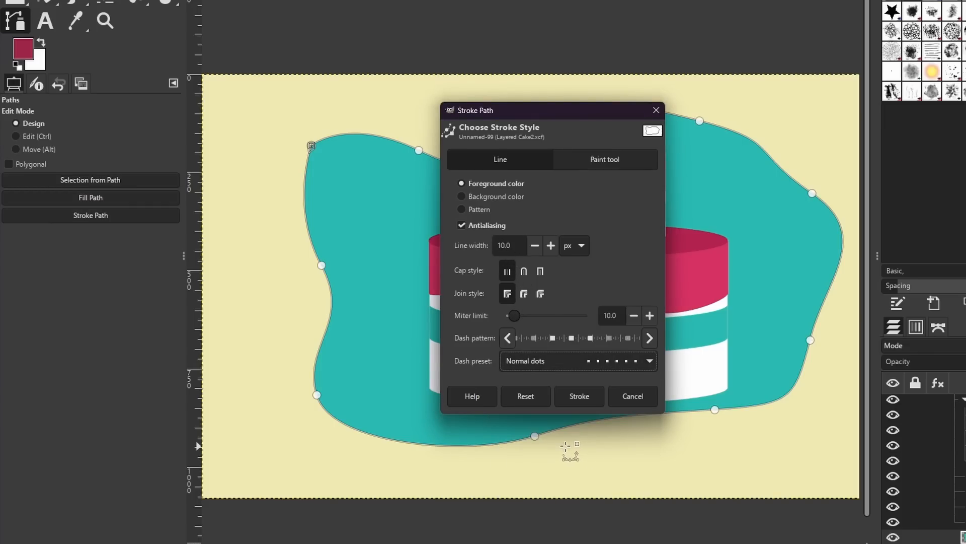
Check the paint tools offered for stroking, keep Paintbrush, and enable Emulate brush dynamics.
left_click(620, 154)
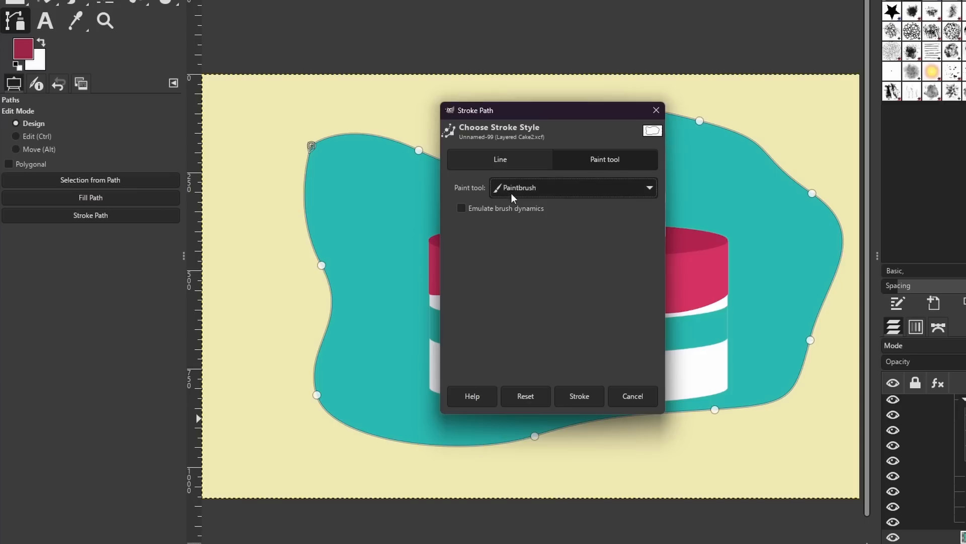
left_click(561, 188)
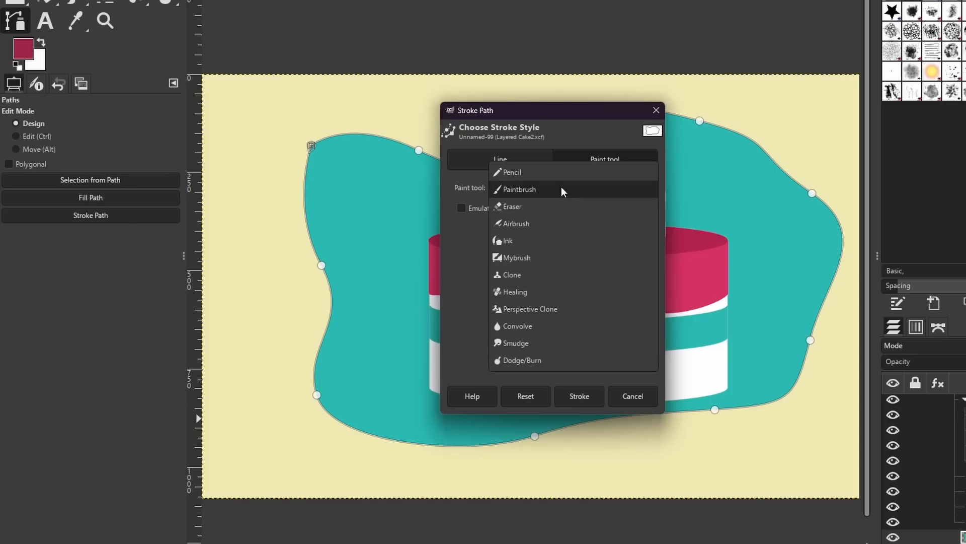
left_click(561, 188)
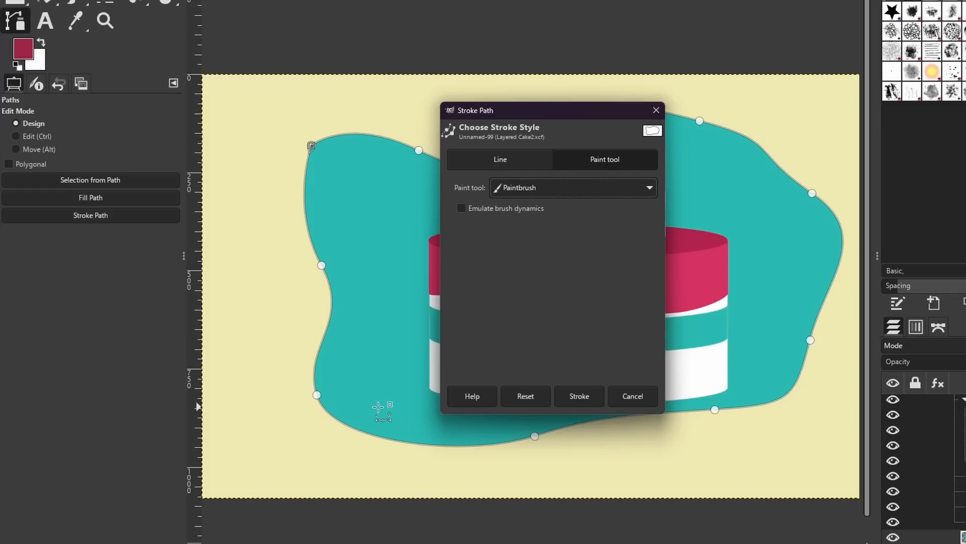
left_click(546, 208)
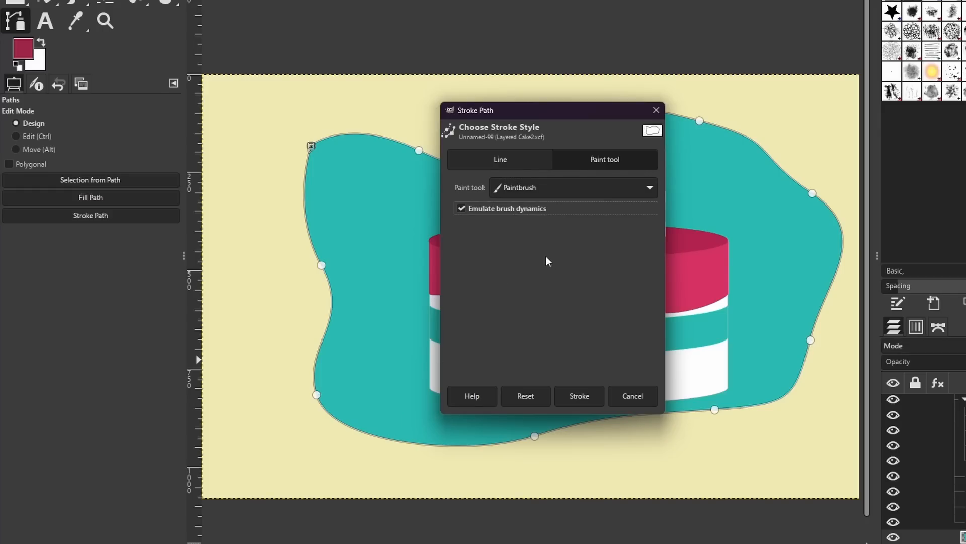
Stroke the path with the line style in the foreground color.
left_click(538, 161)
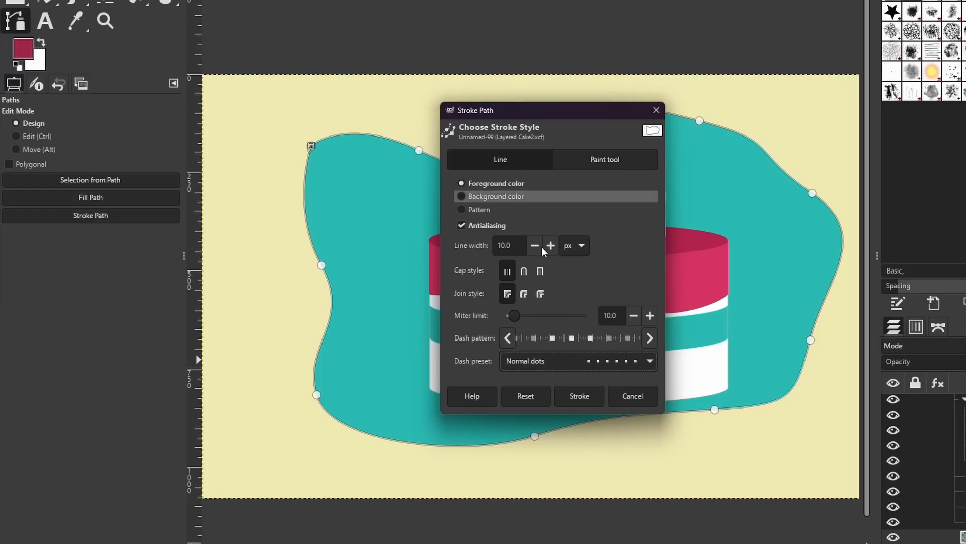
left_click(582, 398)
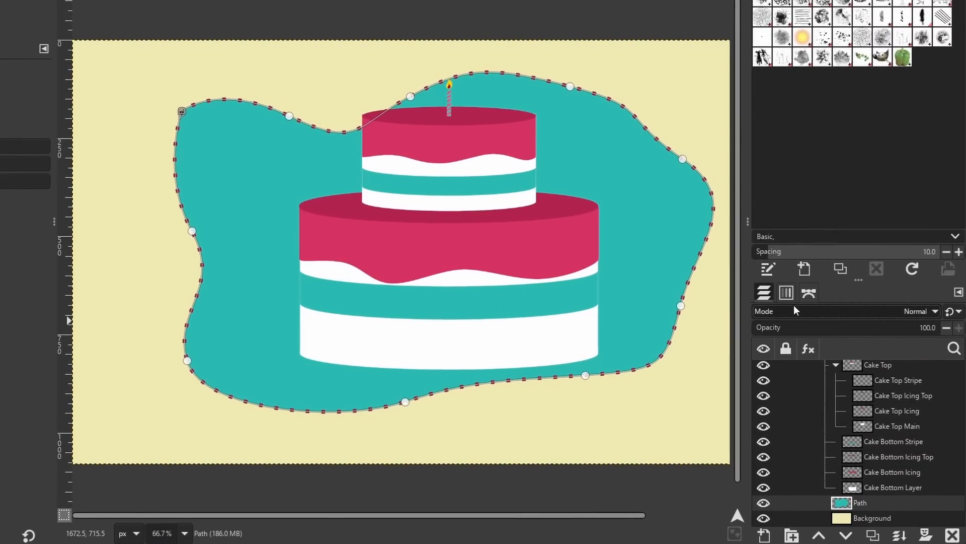
Open the stroke settings for the cake outline from the paths list, compare the line and paint tool options, and close them.
left_click(805, 296)
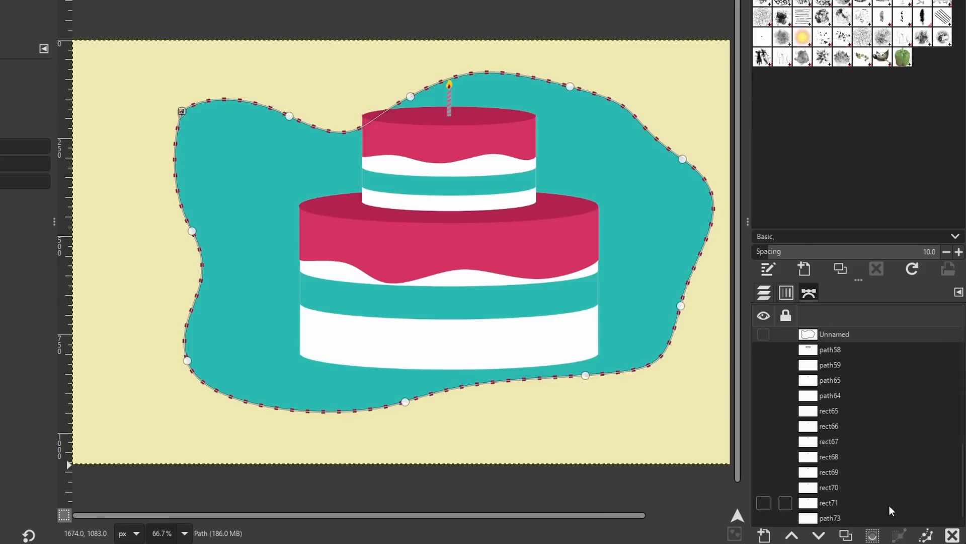
left_click(926, 535)
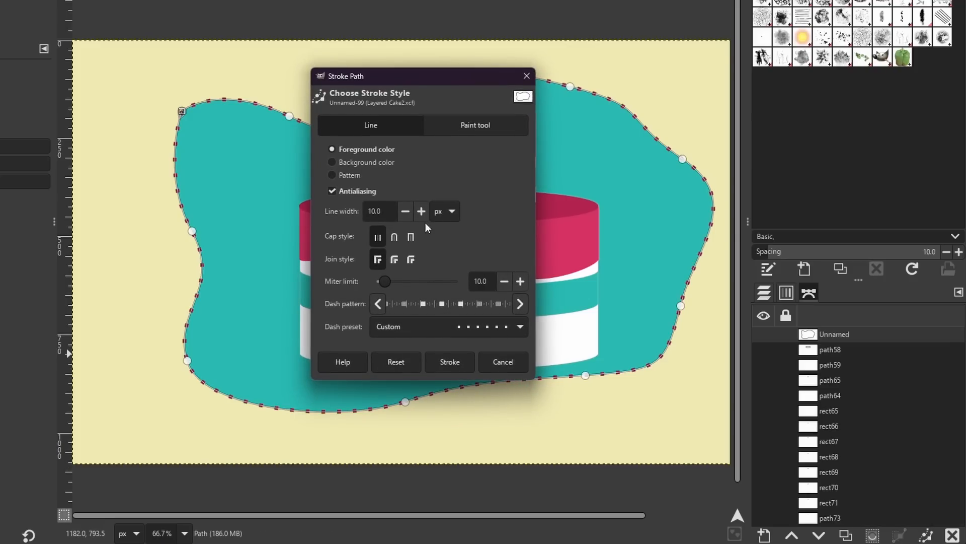
left_click(467, 129)
left_click(396, 128)
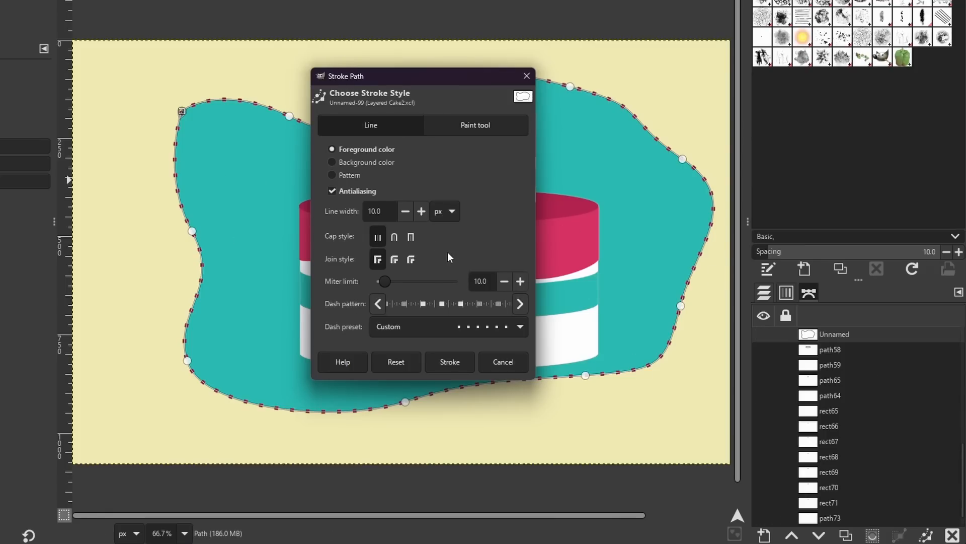
left_click(527, 75)
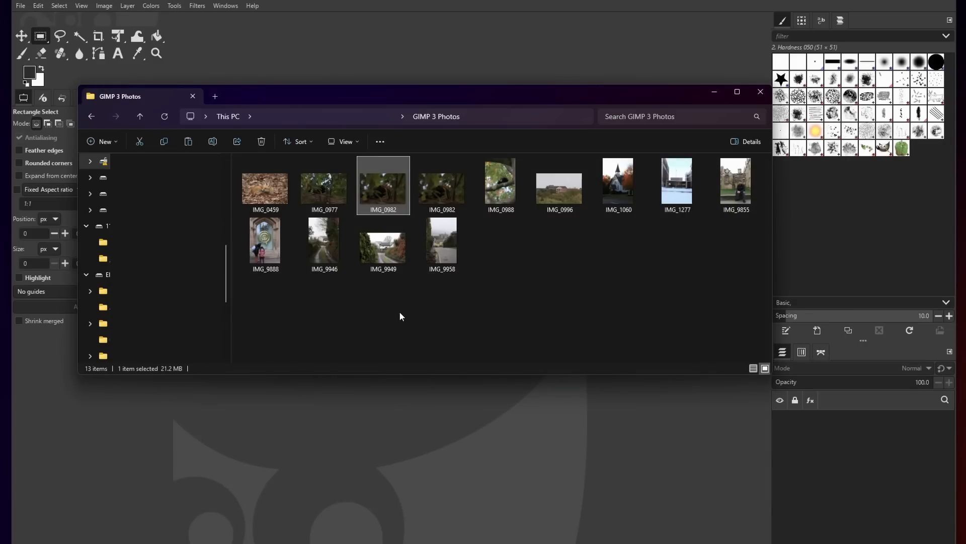
Try to import the raw photo IMG_0982 from the GIMP 3 Photos folder through darktable with exposure set to +2.263 EV.
left_click_drag(385, 191, 401, 439)
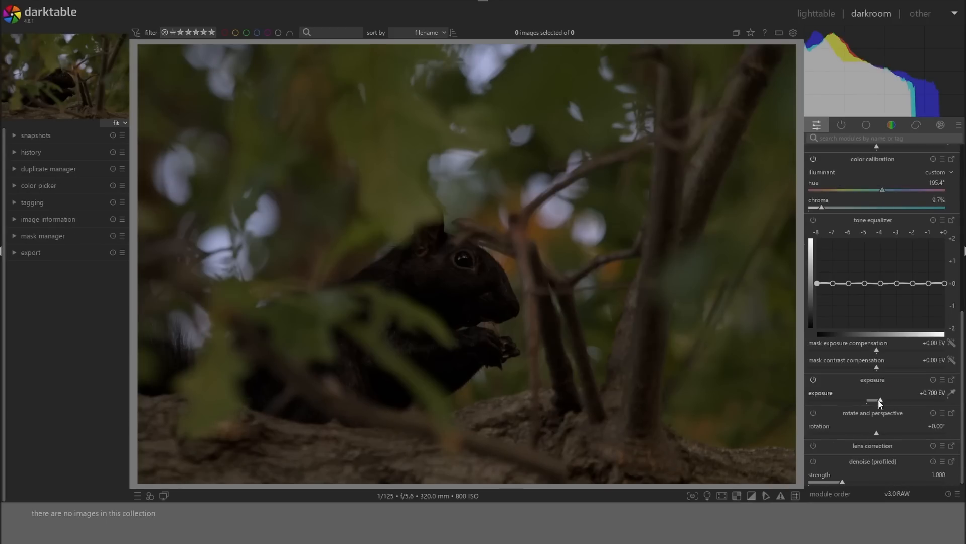
left_click_drag(878, 399, 911, 401)
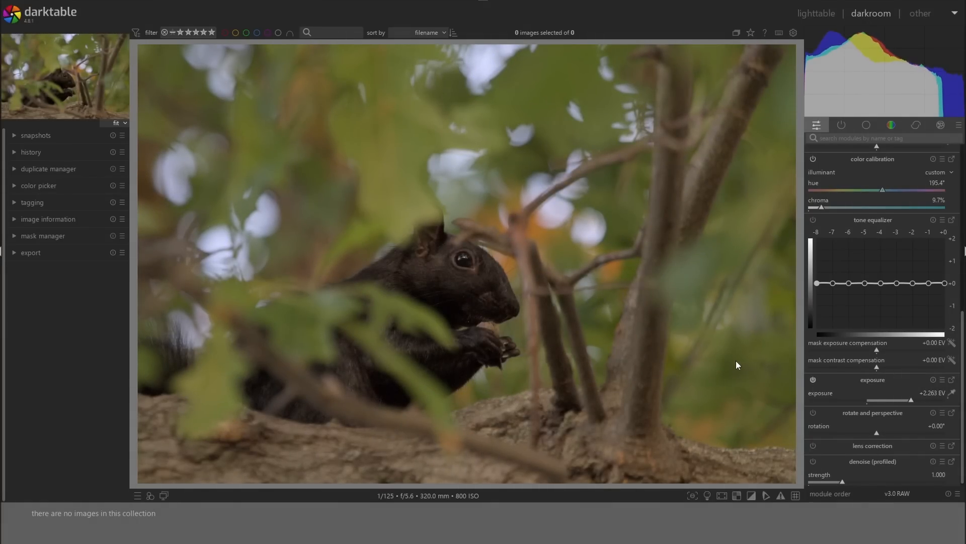
left_click(955, 11)
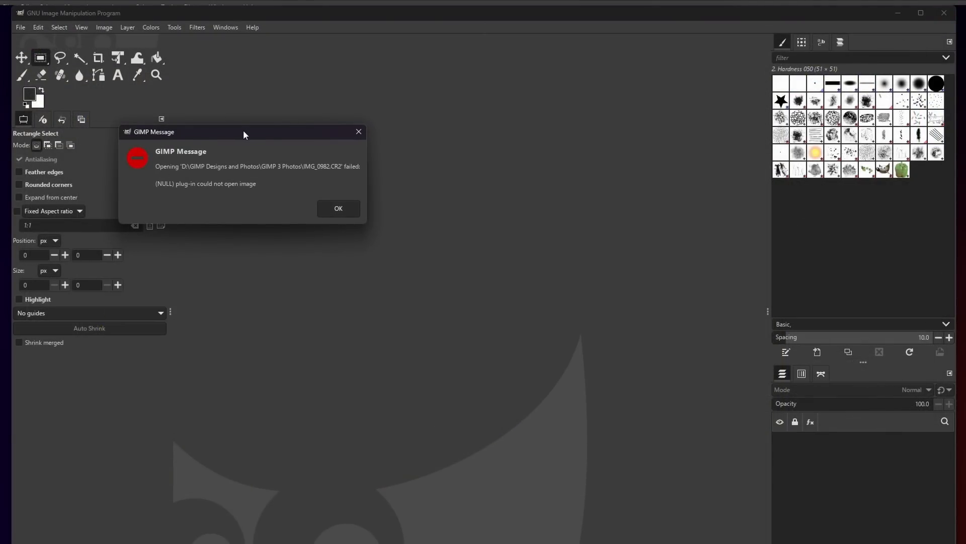
left_click_drag(242, 132, 430, 196)
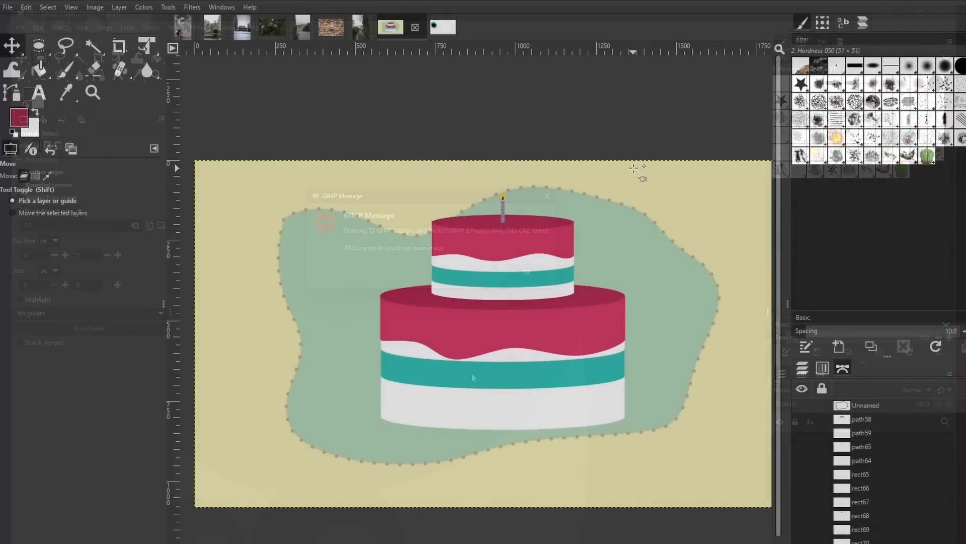